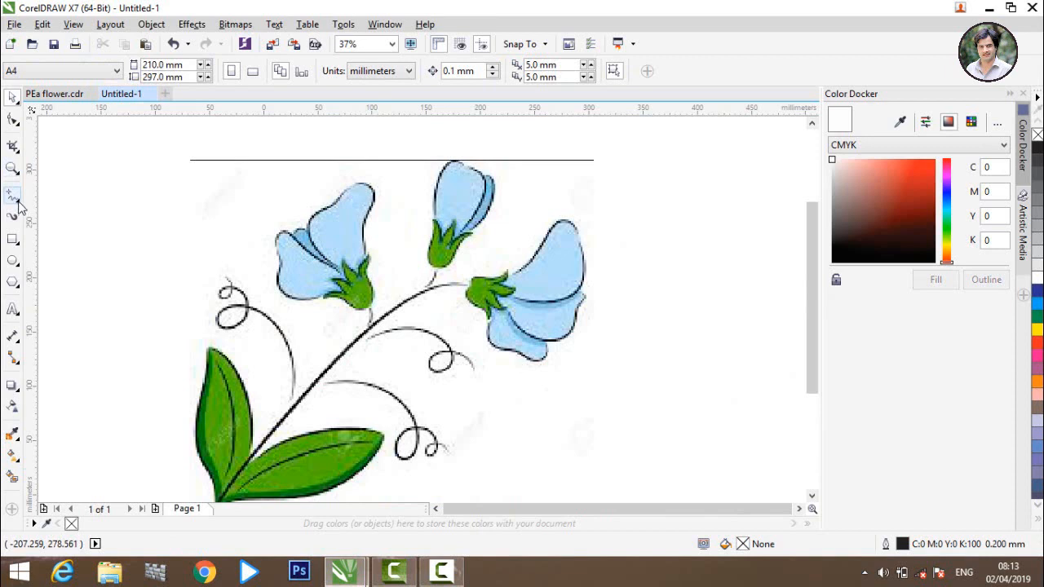
Step: Trace the left flower's green calyx with the Pen tool as a closed straight-segment outline about 45 mm wide and 49 mm high
right_click(19, 206)
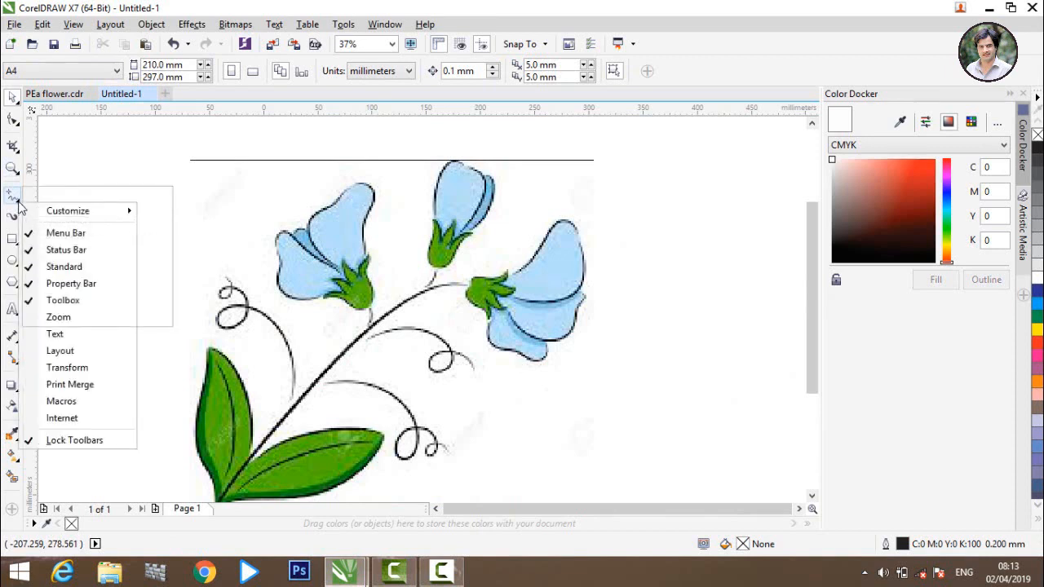
click(18, 203)
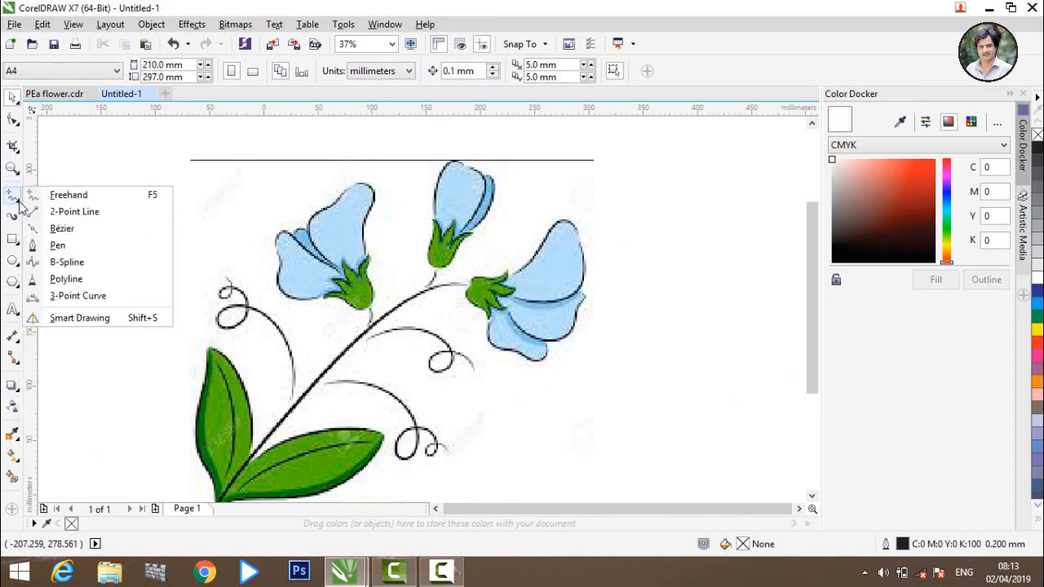
click(58, 246)
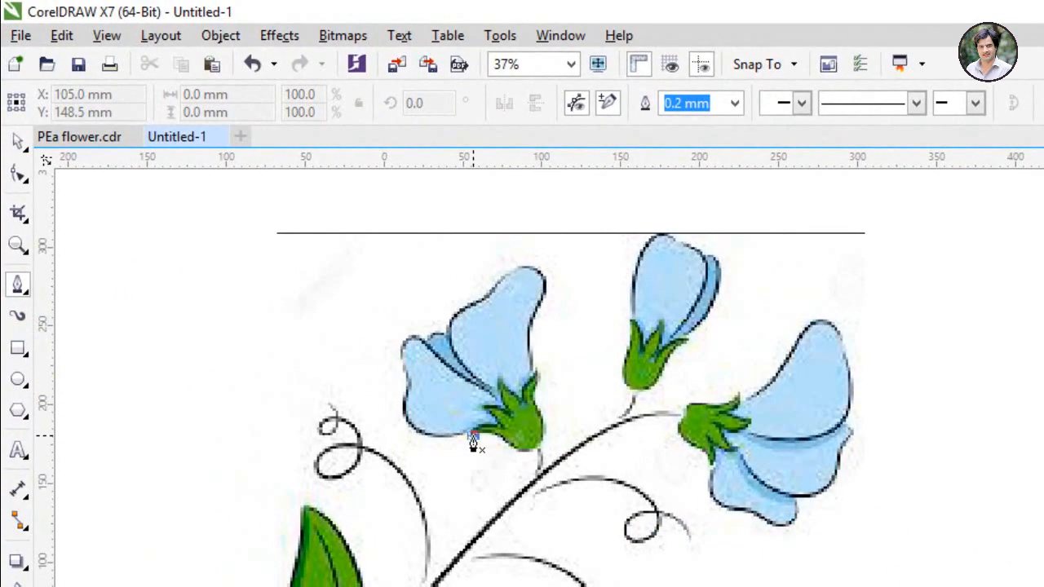
double_click(516, 455)
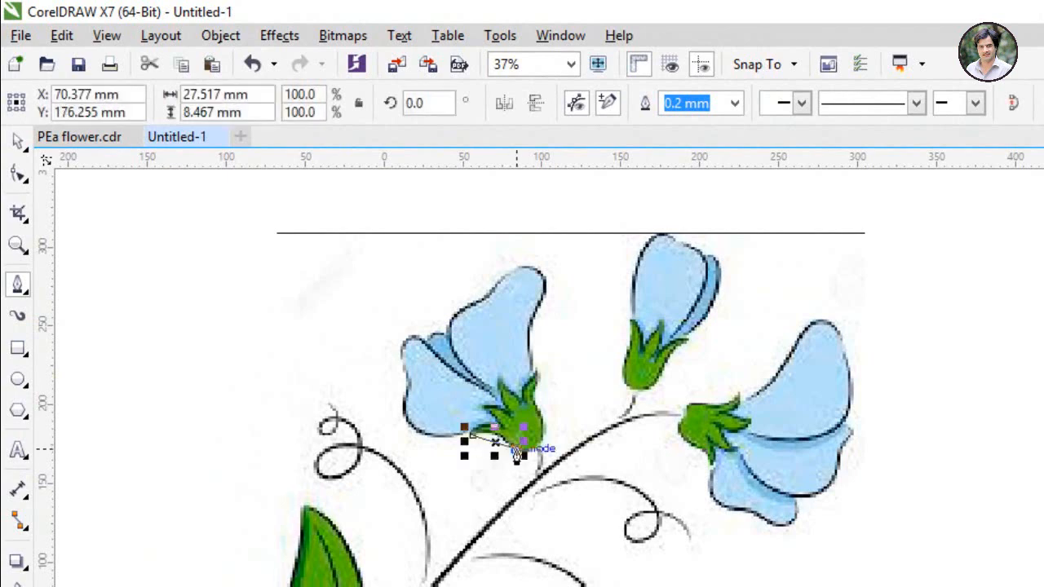
click(548, 420)
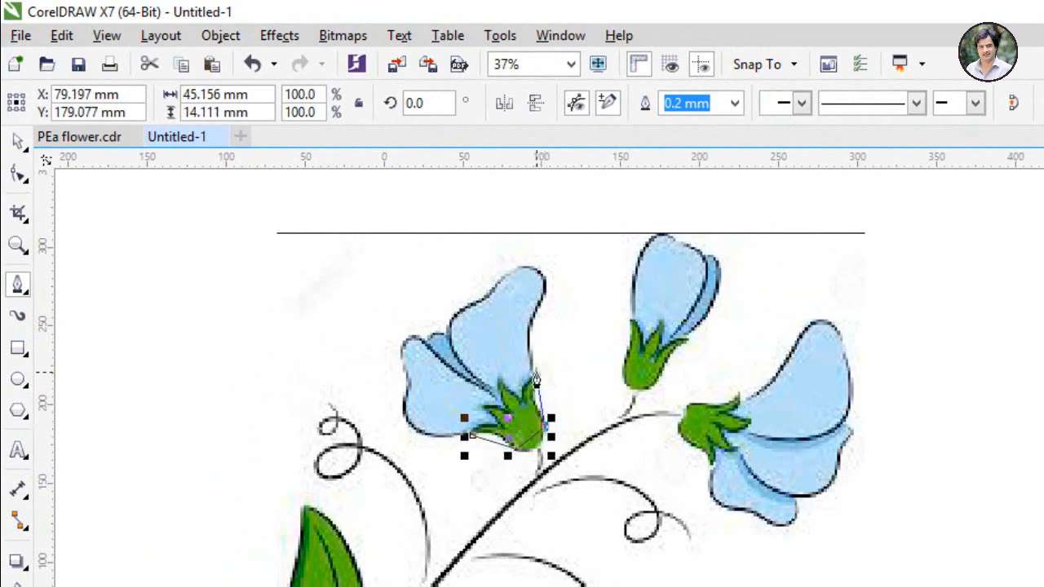
scroll(536, 379, up, 2)
click(535, 375)
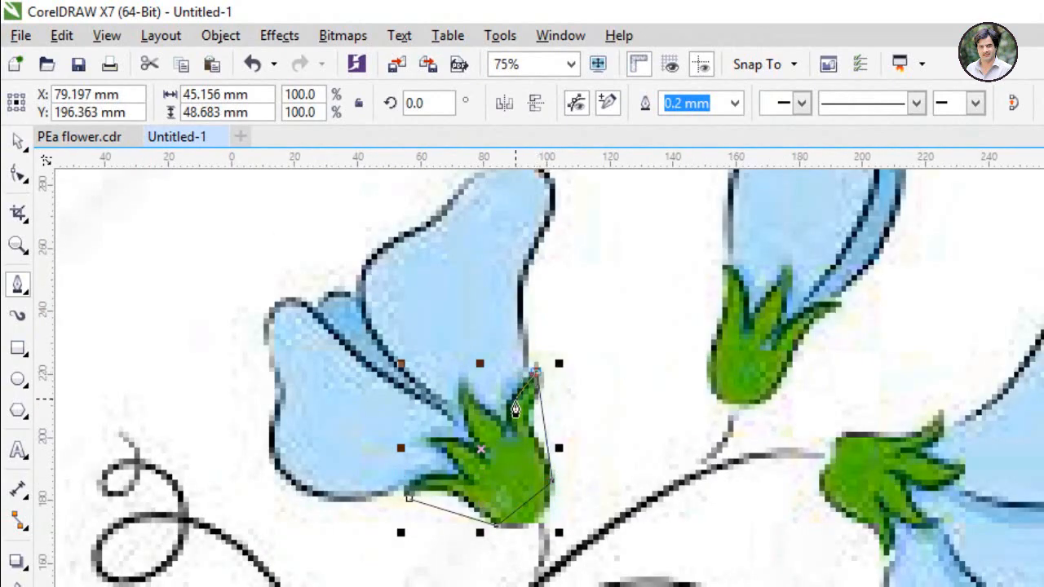
click(512, 433)
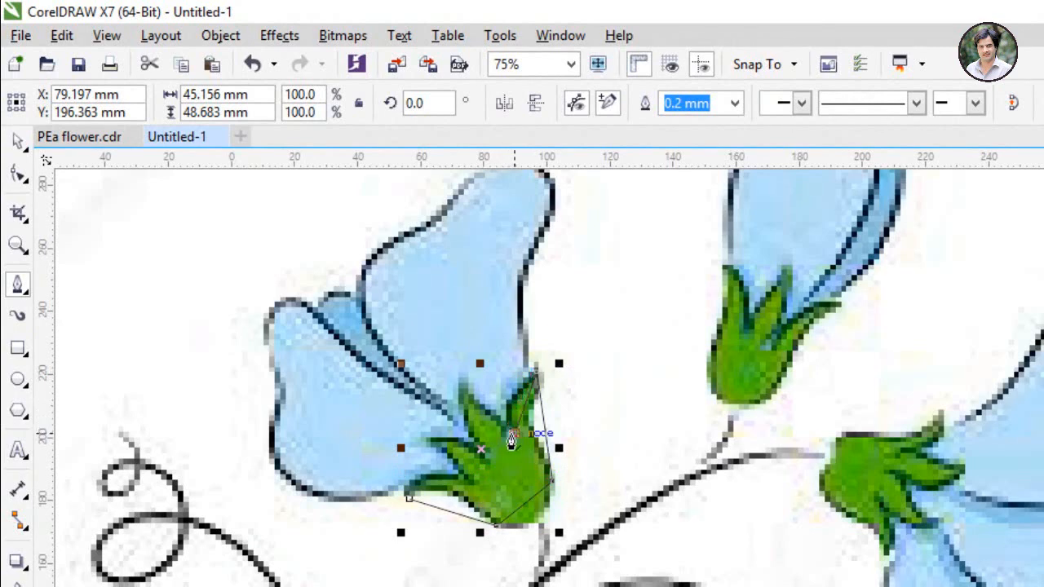
click(463, 375)
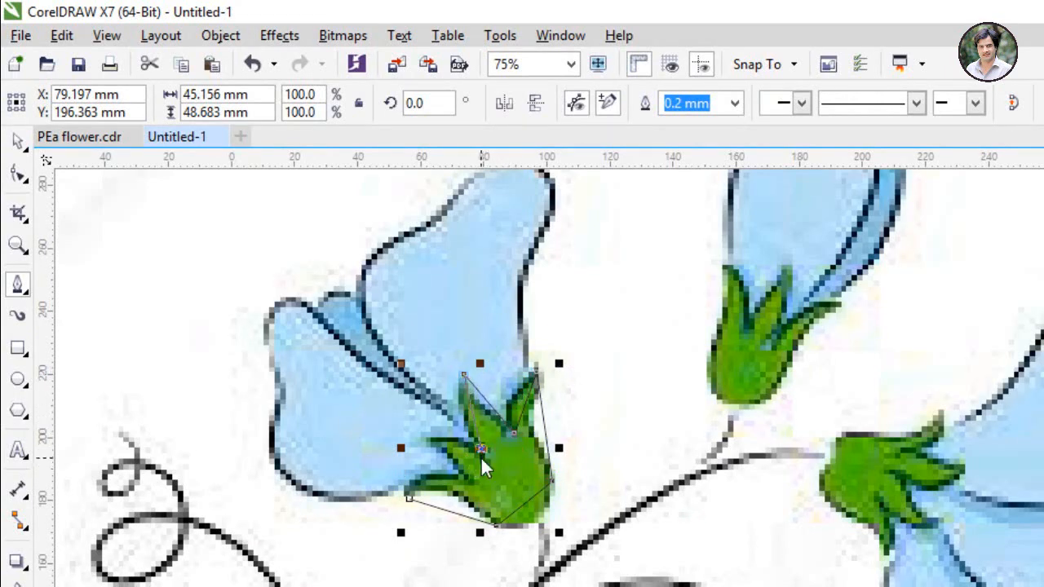
click(481, 451)
click(419, 440)
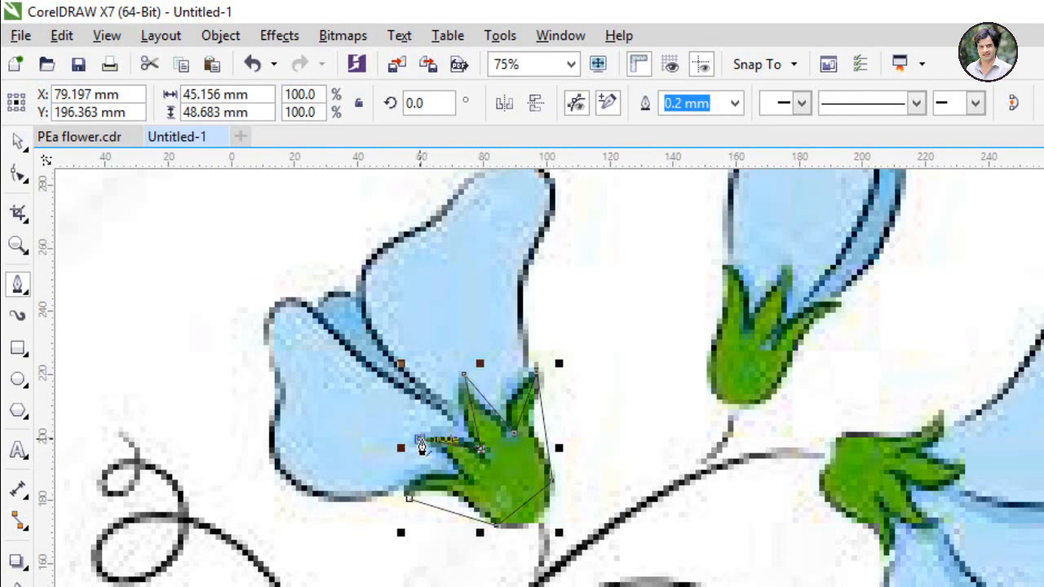
click(472, 479)
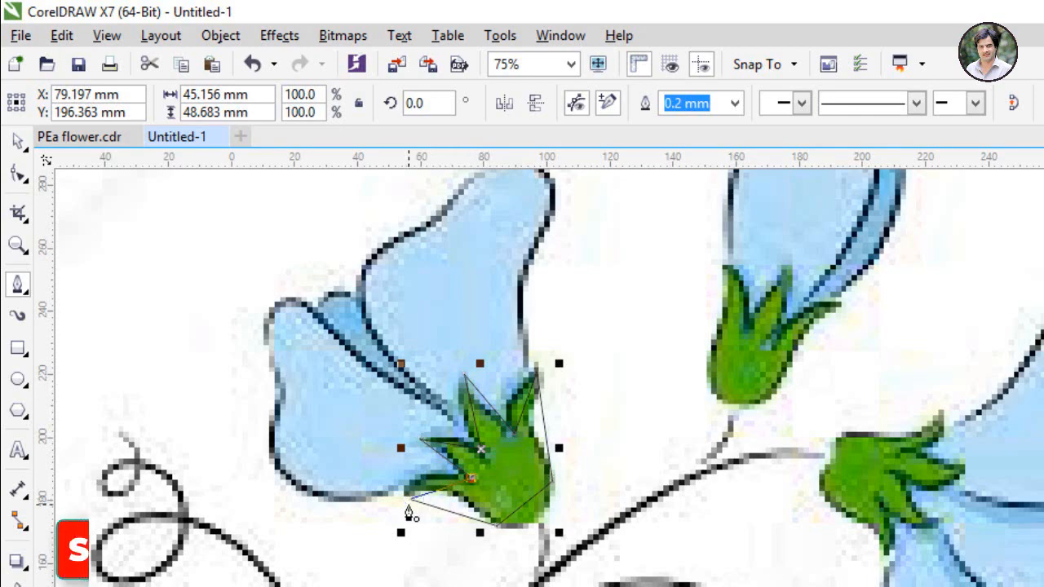
click(409, 502)
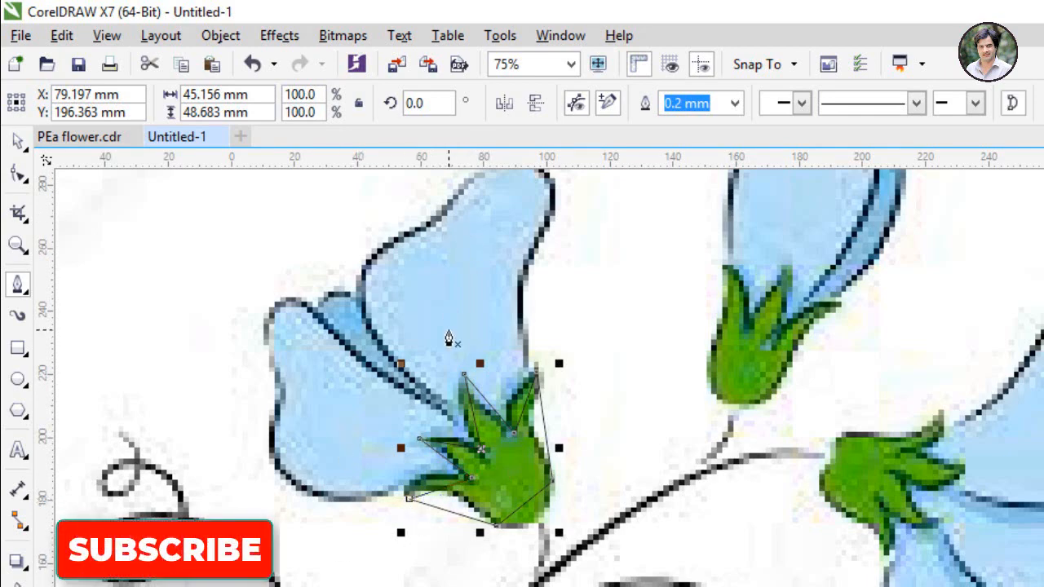
Step: Trace the left flower's large upper petal with straight Pen segments down to the calyx, about 59 mm wide and 80 mm high
scroll(448, 334, down, 1)
scroll(440, 298, up, 1)
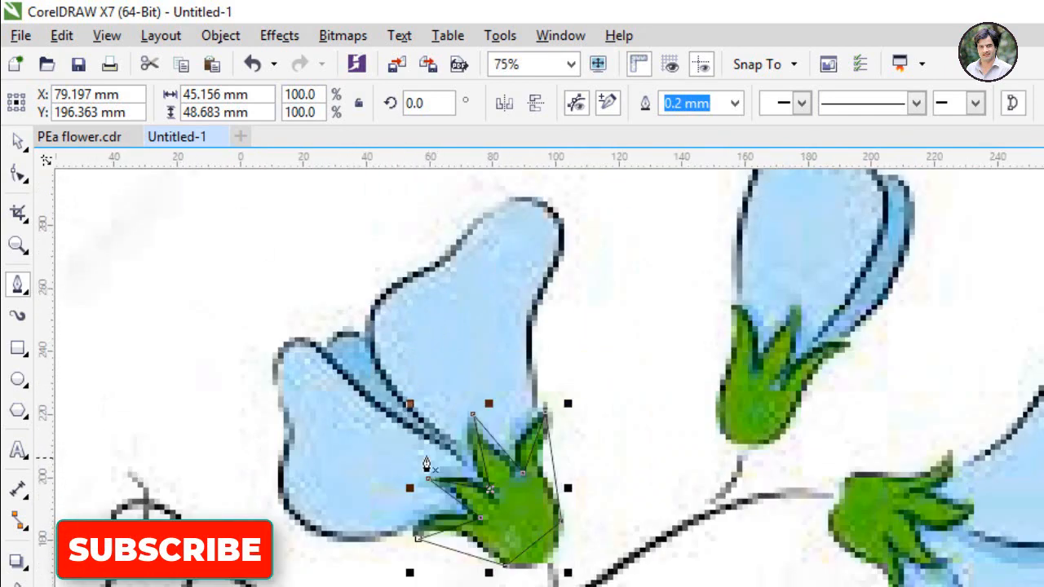
click(482, 486)
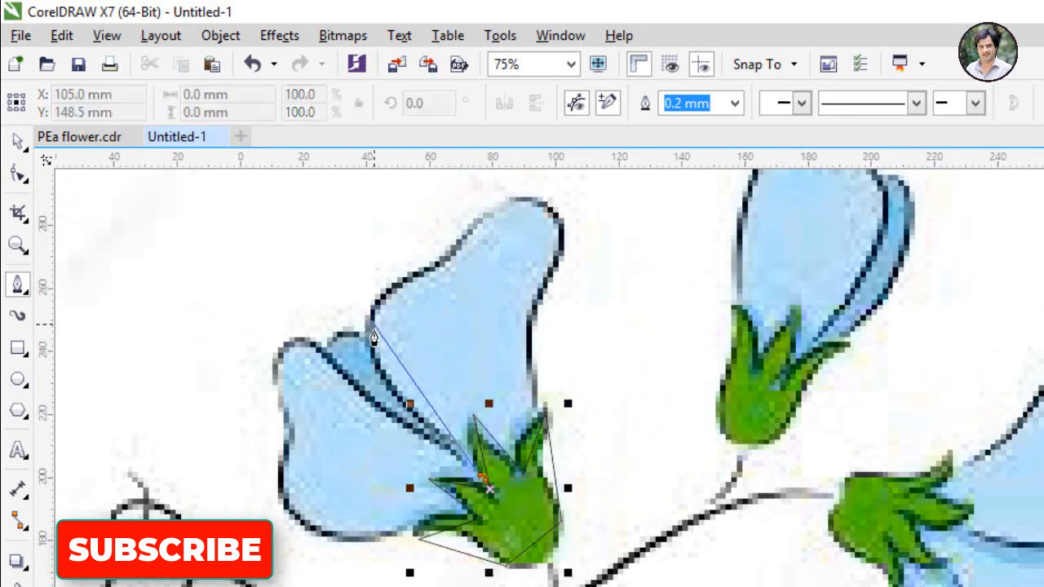
click(373, 371)
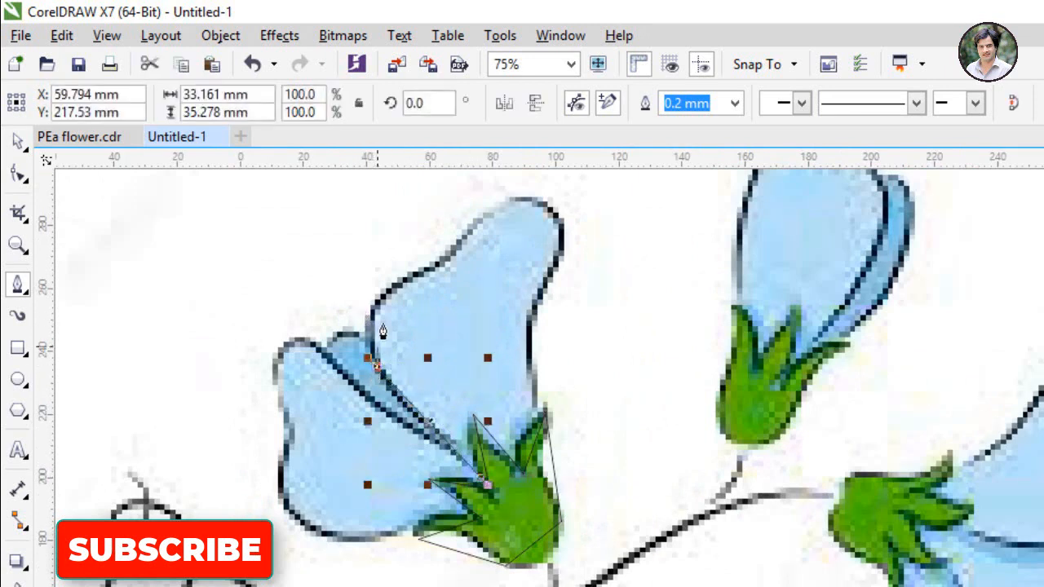
click(425, 274)
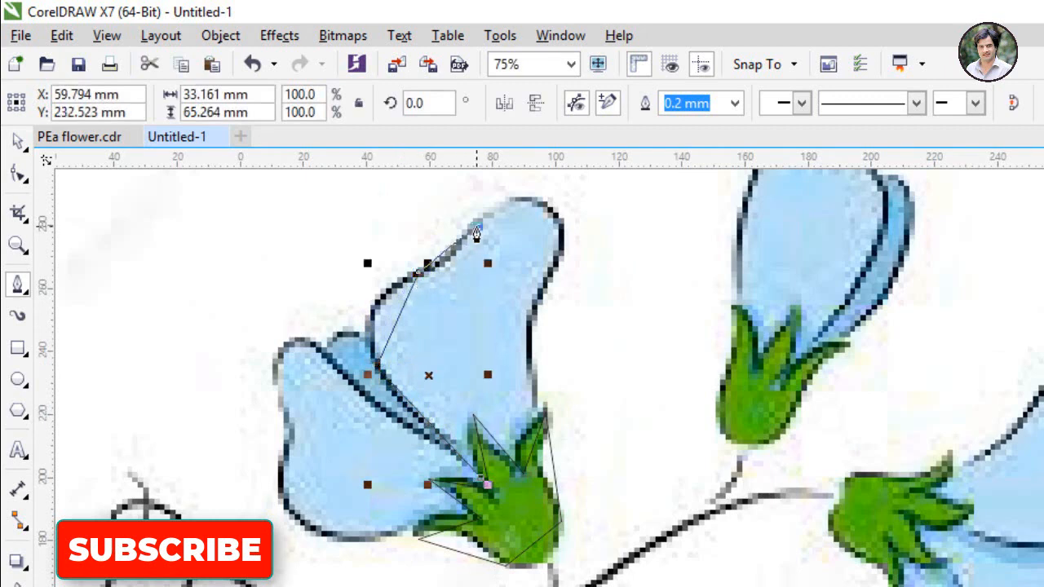
click(476, 228)
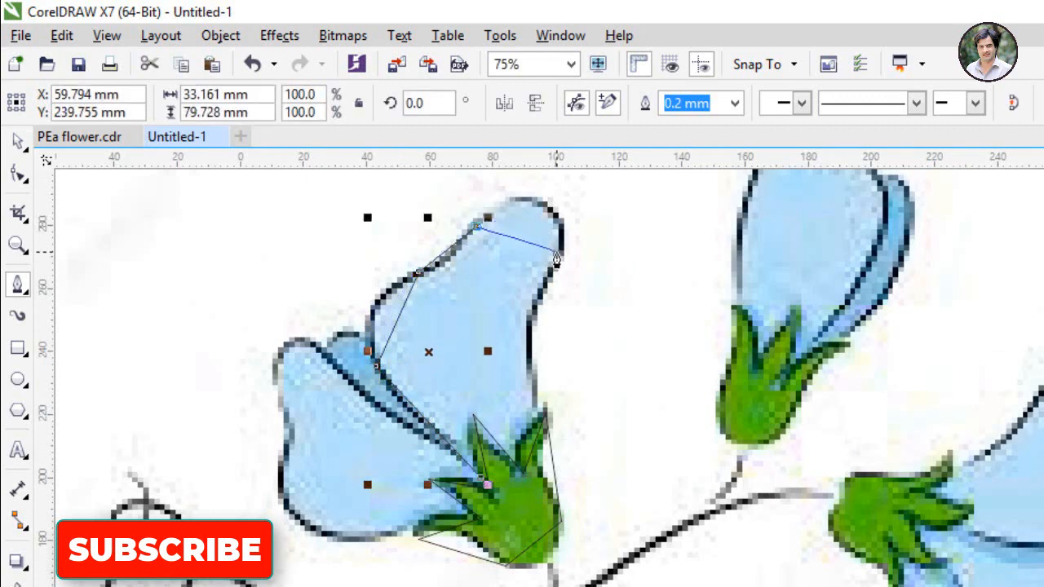
click(559, 253)
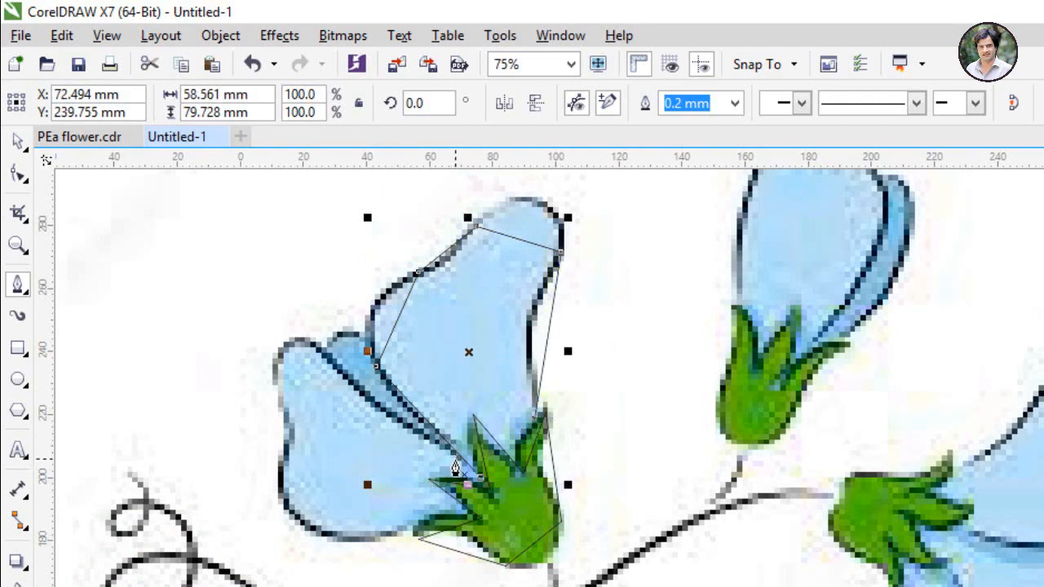
Step: Trace the left flower's lower petal with straight Pen segments ending on the calyx, about 55 mm wide and 57 mm high
click(454, 462)
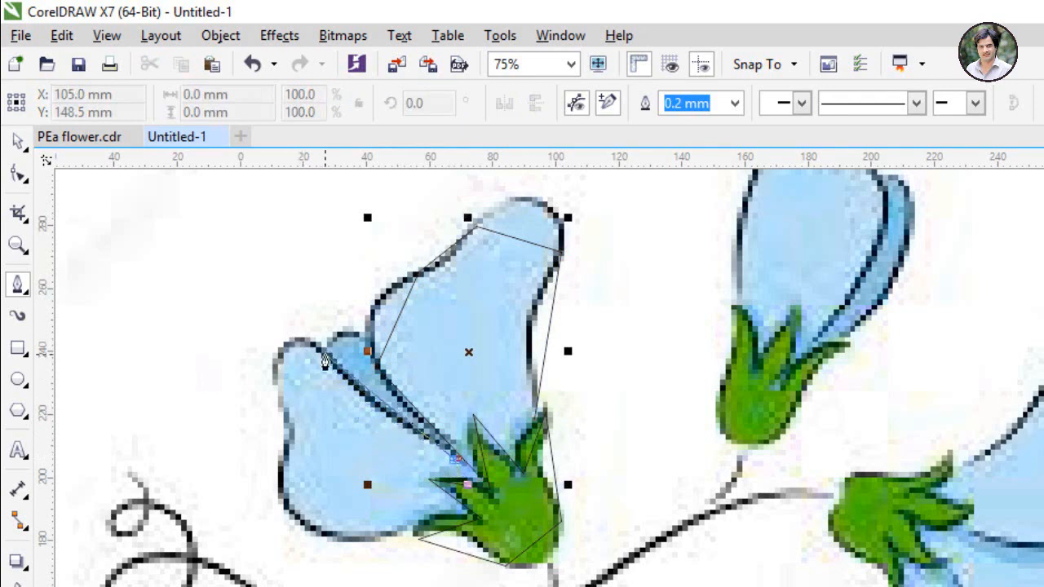
click(325, 357)
click(280, 386)
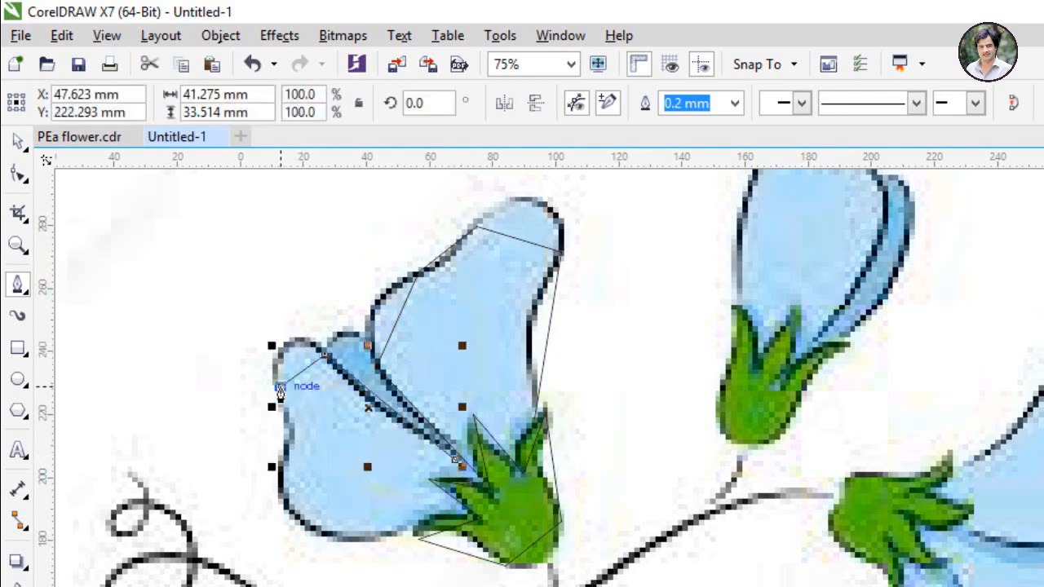
click(281, 481)
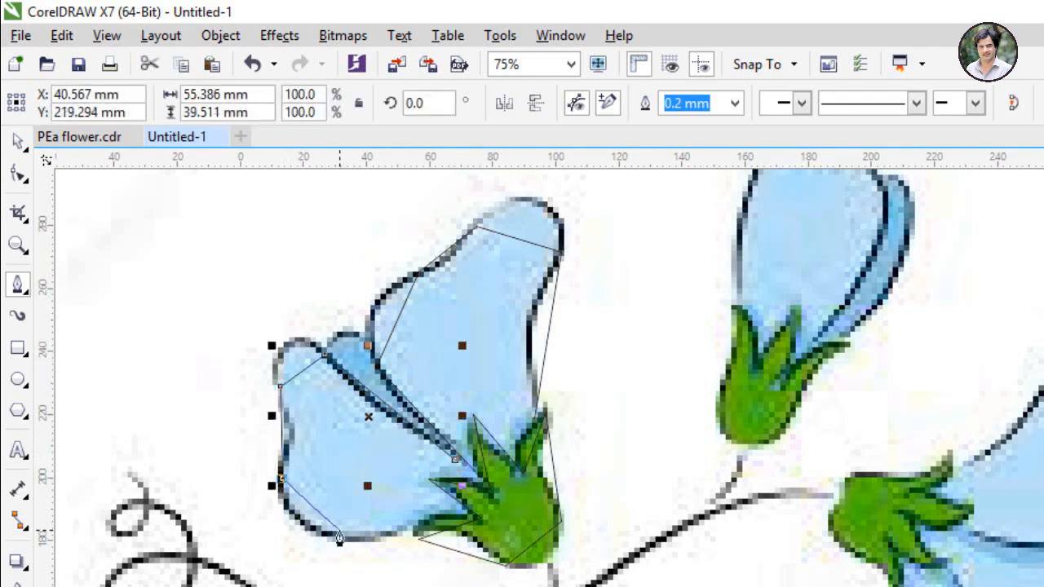
click(337, 535)
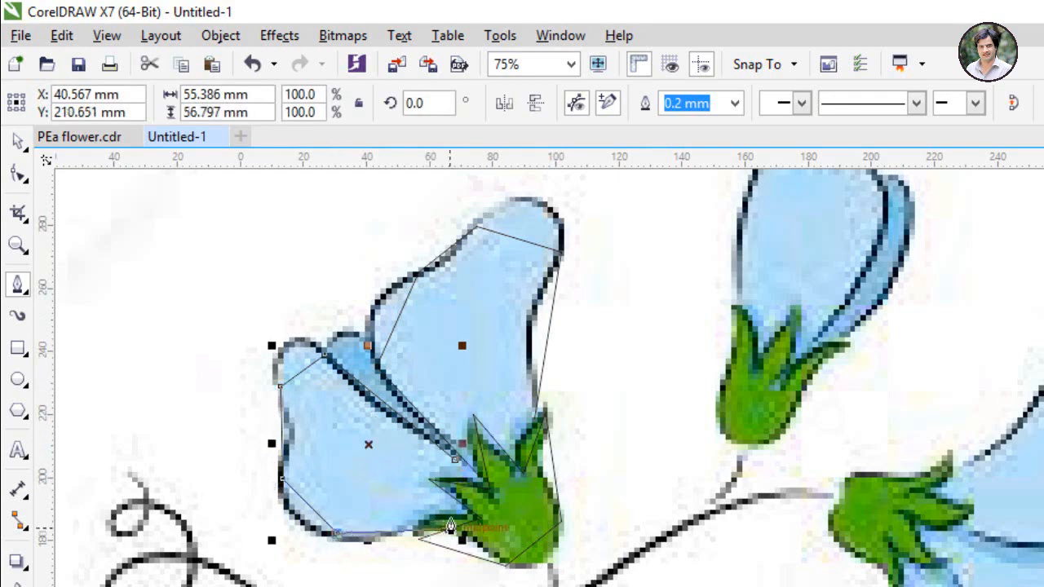
click(461, 520)
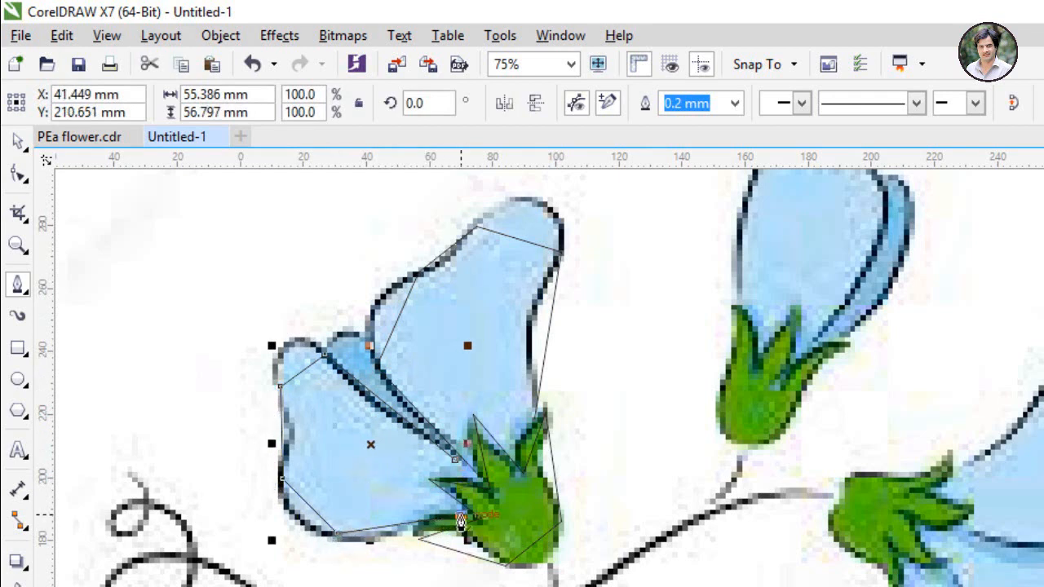
Step: Convert the top segment of the large upper petal's outline to a curve and bend it around the petal's rounded tip
click(20, 145)
click(485, 273)
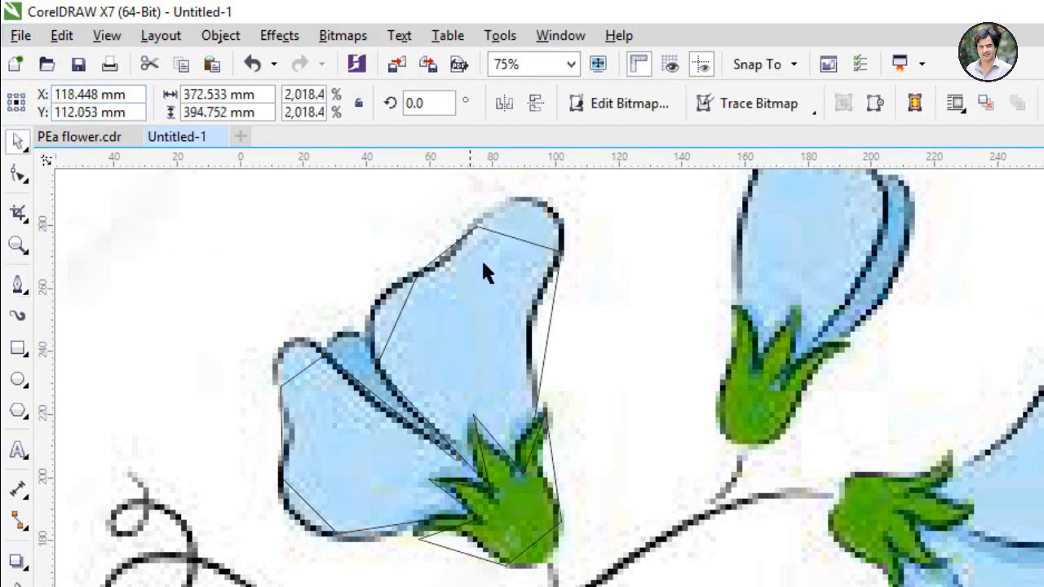
click(509, 231)
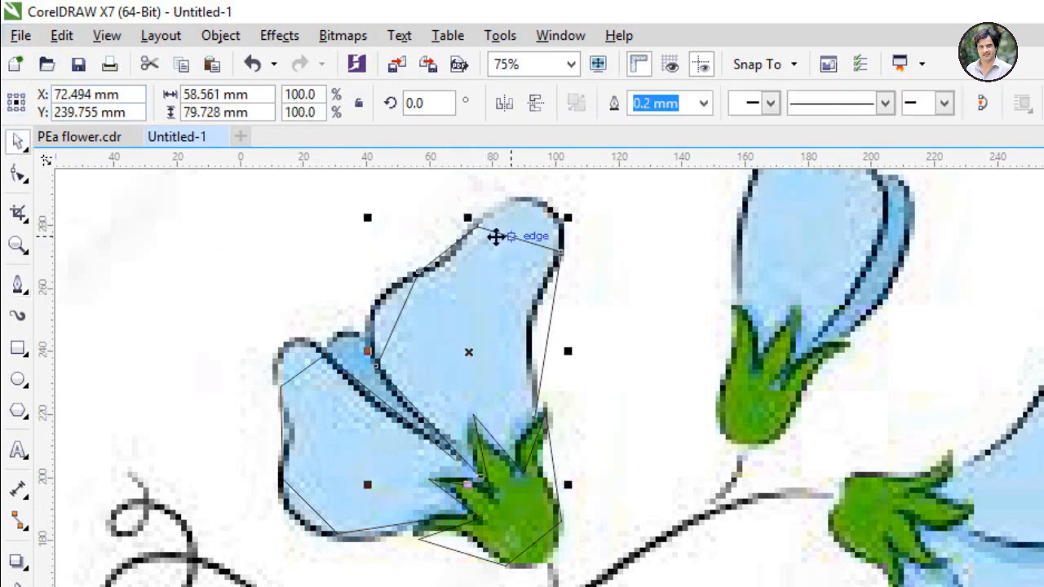
click(19, 174)
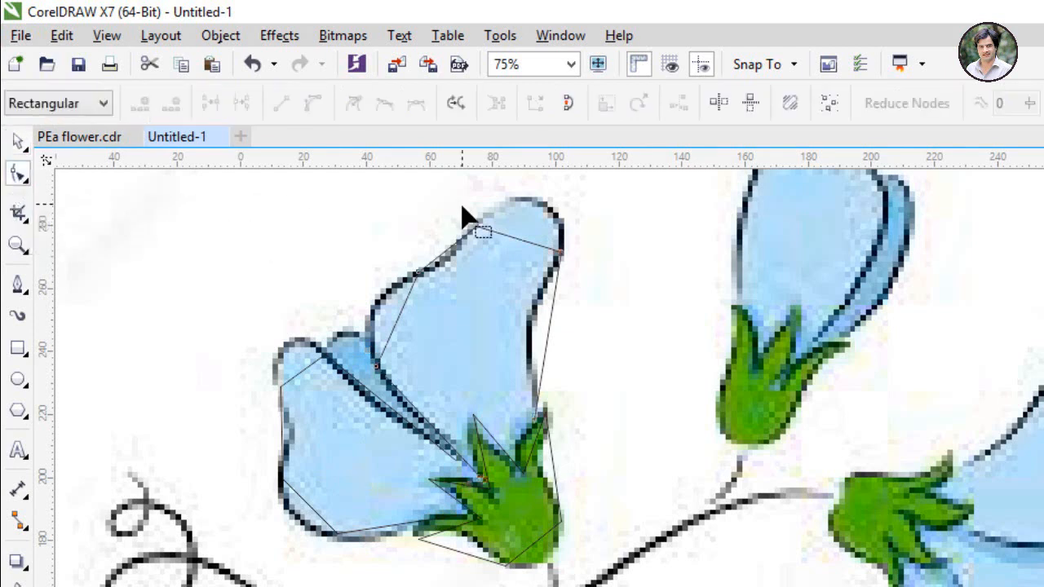
click(514, 237)
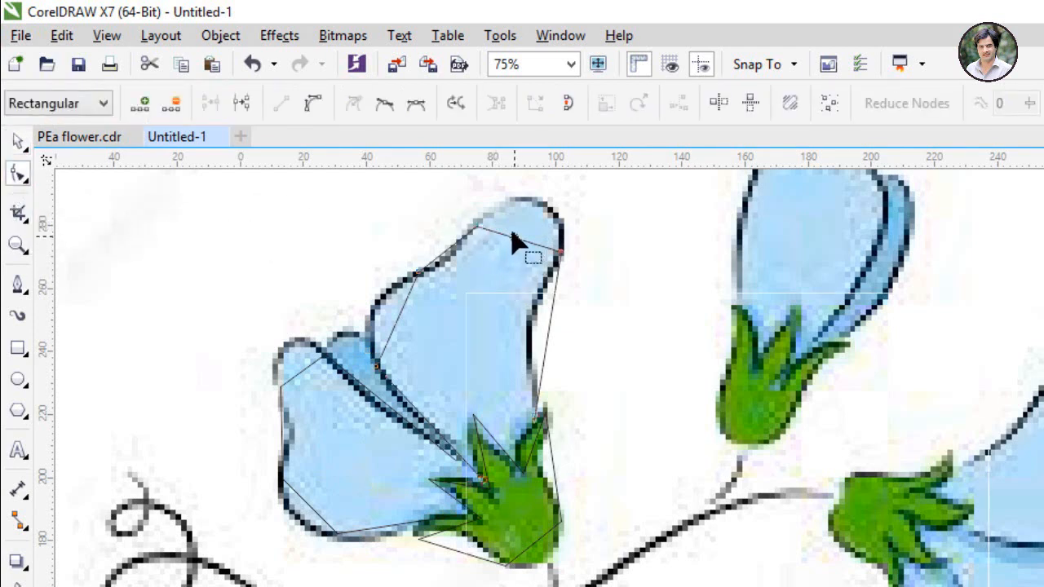
click(314, 110)
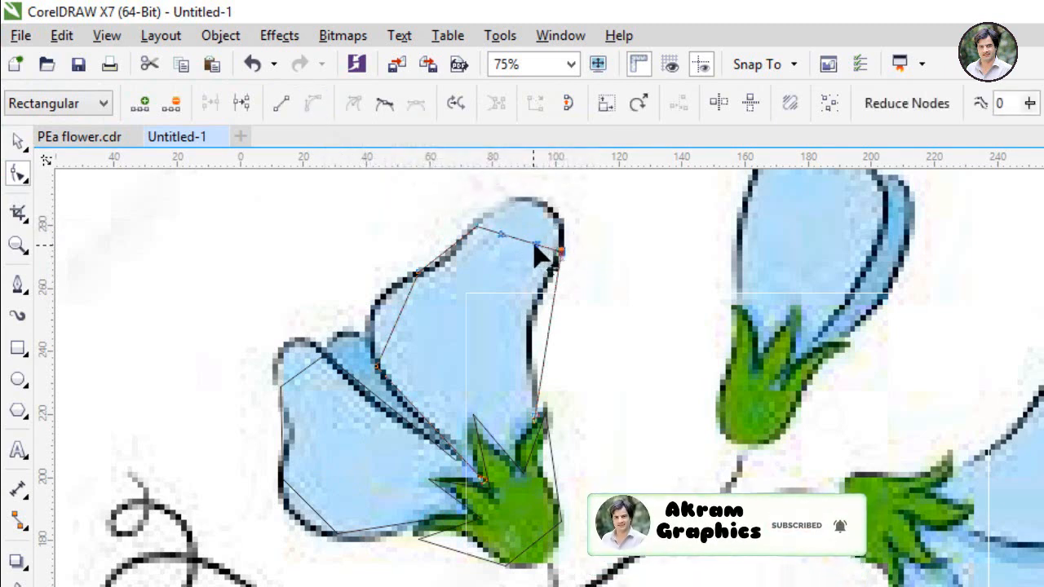
drag(552, 239, 569, 188)
drag(503, 233, 495, 190)
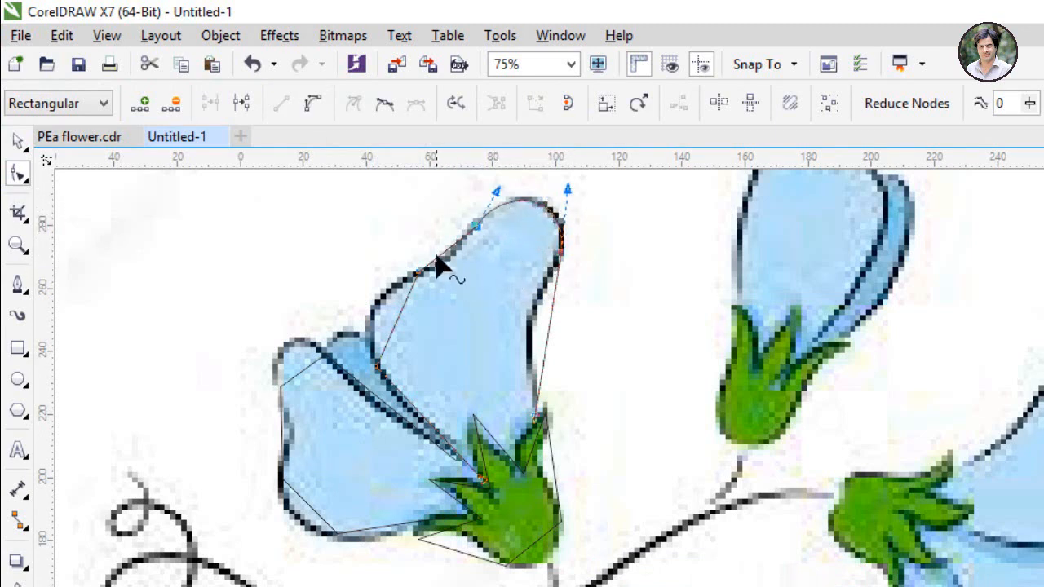
Step: Convert the upper petal's sloping segment below the tip to a curve and shape it into the S-bend of the sketch
click(445, 256)
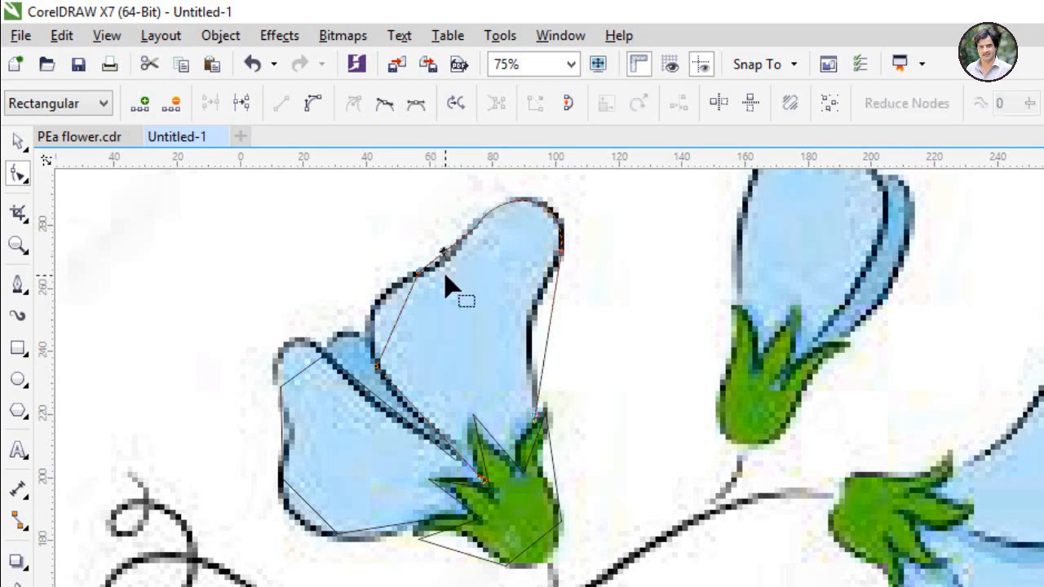
click(313, 103)
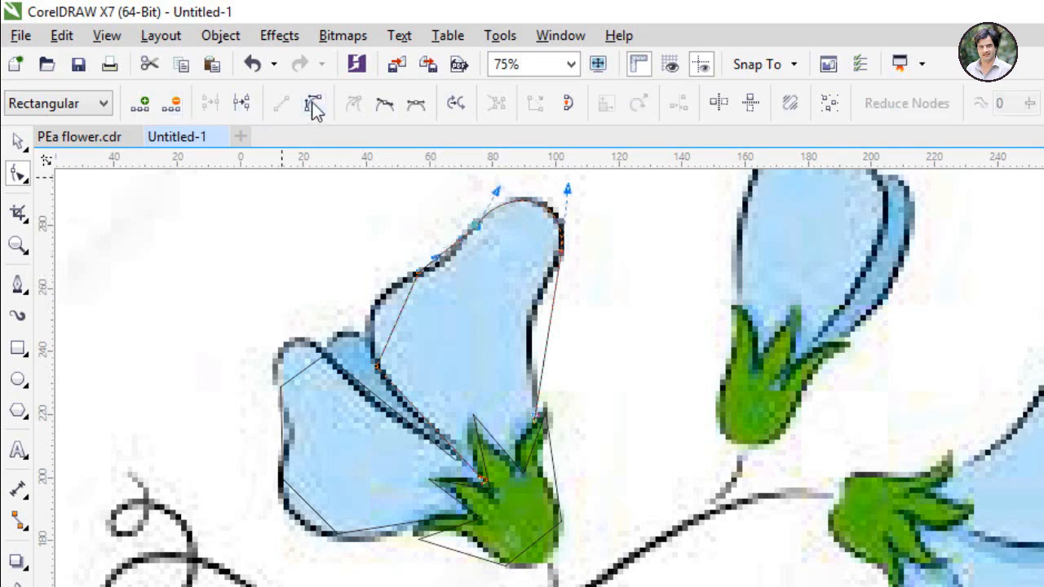
click(460, 240)
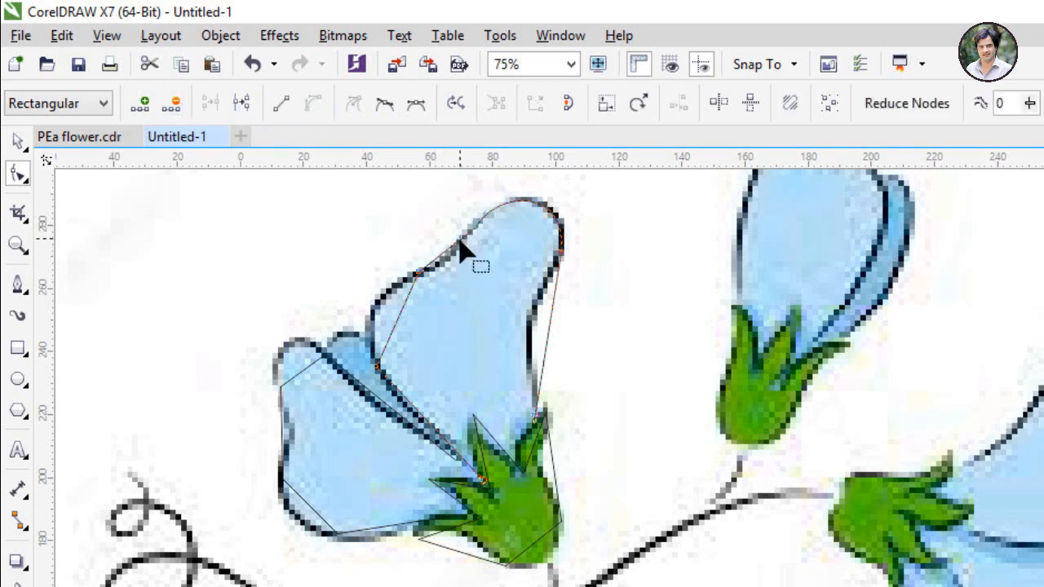
click(435, 276)
click(465, 243)
click(434, 272)
Step: Convert the upper petal's left-hand segment to a curve and bulge it outward to match the petal edge
click(397, 320)
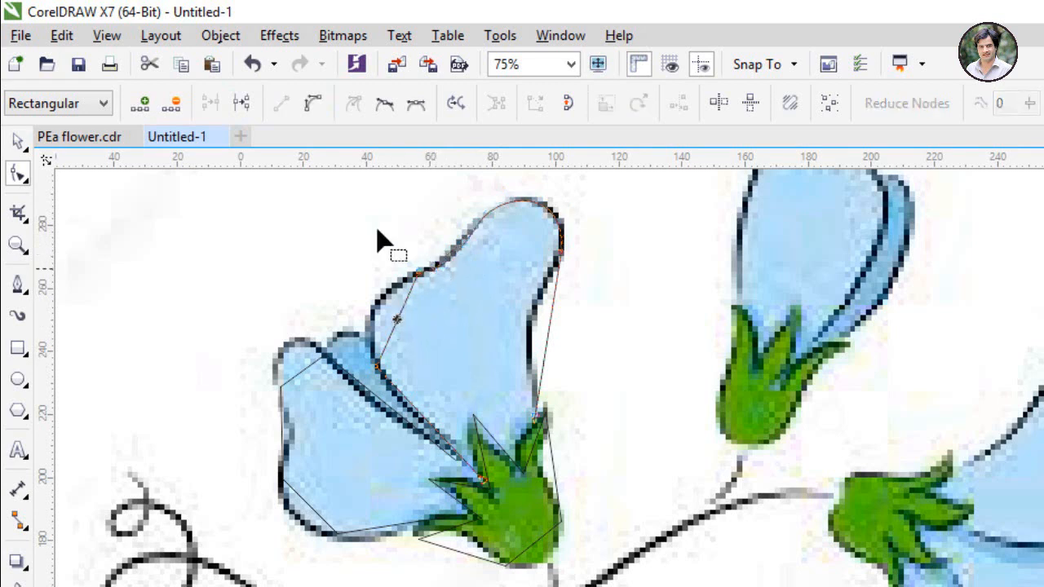
click(312, 121)
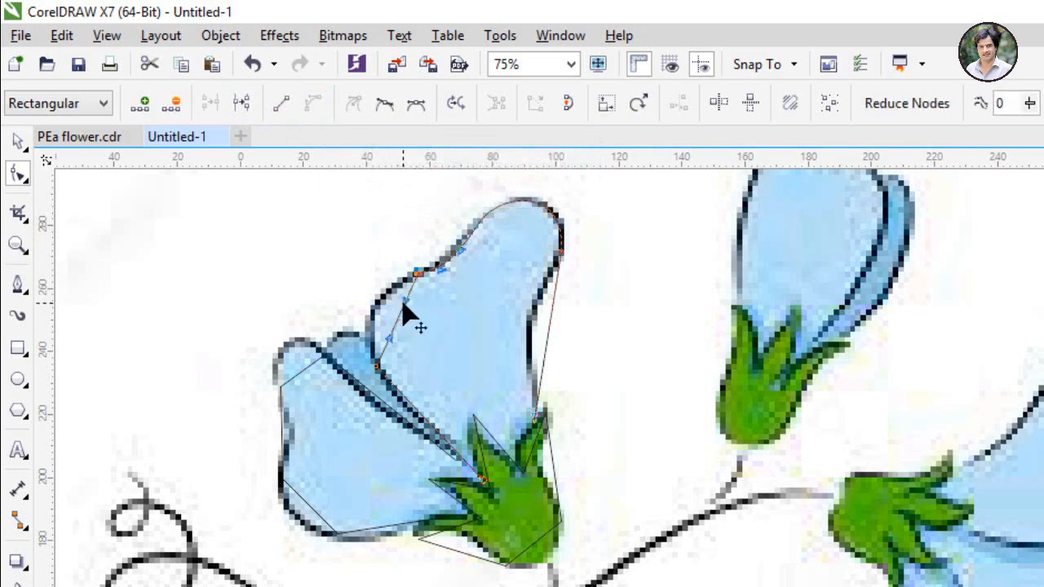
drag(403, 304, 358, 288)
drag(389, 337, 370, 337)
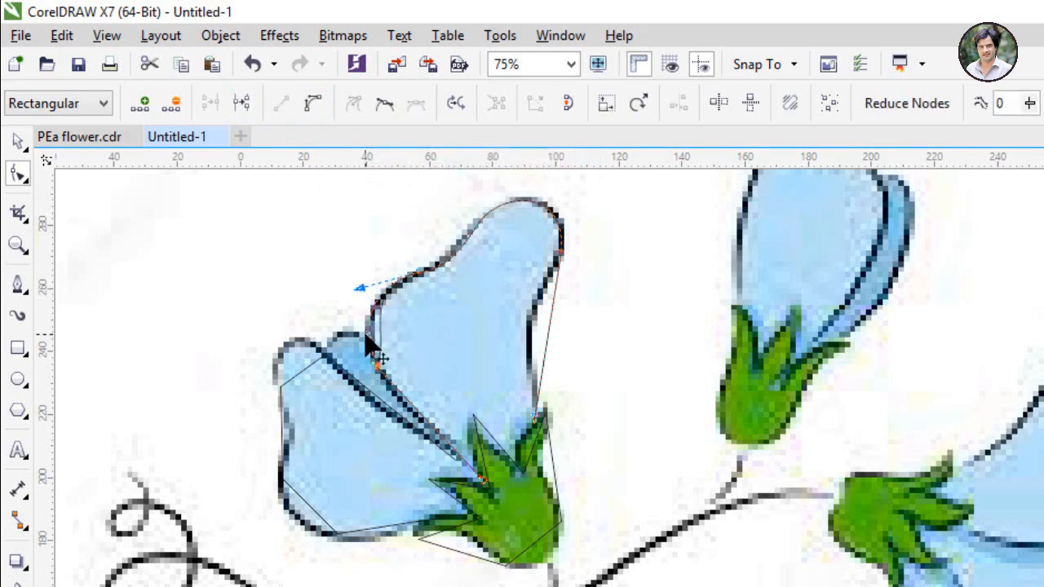
Step: Convert the upper petal's right-hand segment to a curve and bend it inward along the petal edge down to the calyx
click(548, 326)
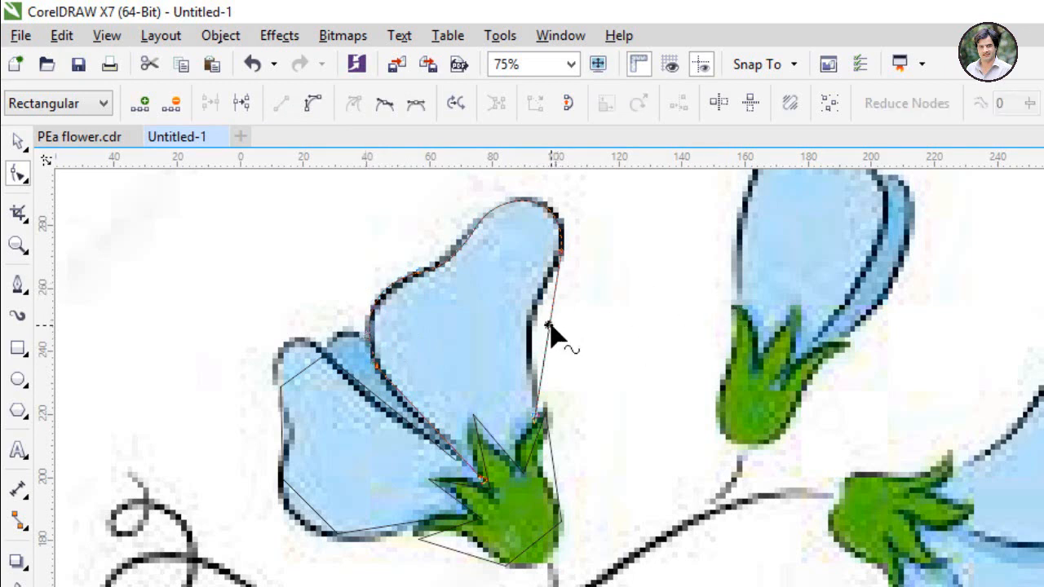
click(315, 104)
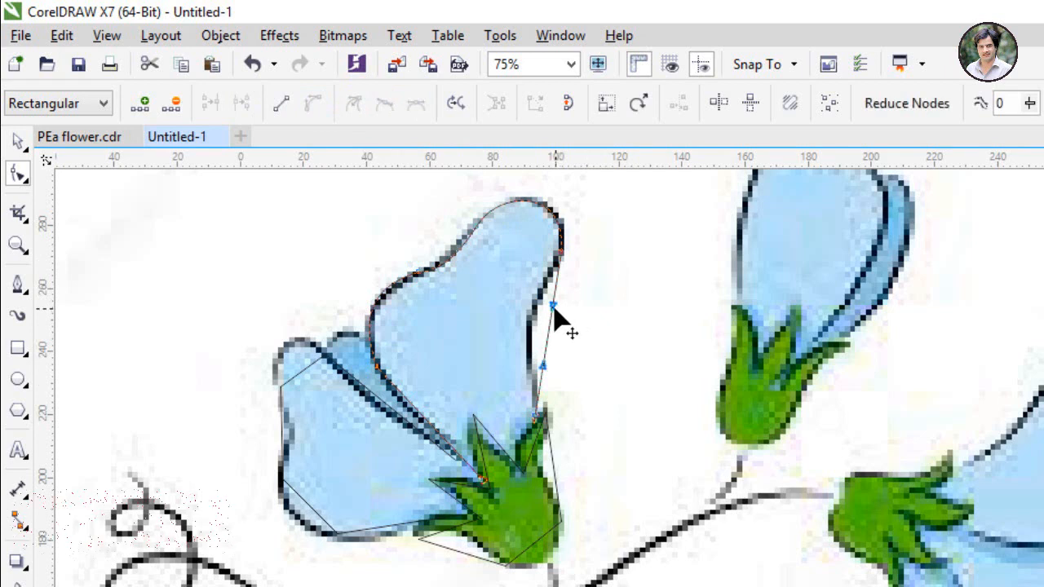
drag(554, 307, 532, 318)
click(543, 371)
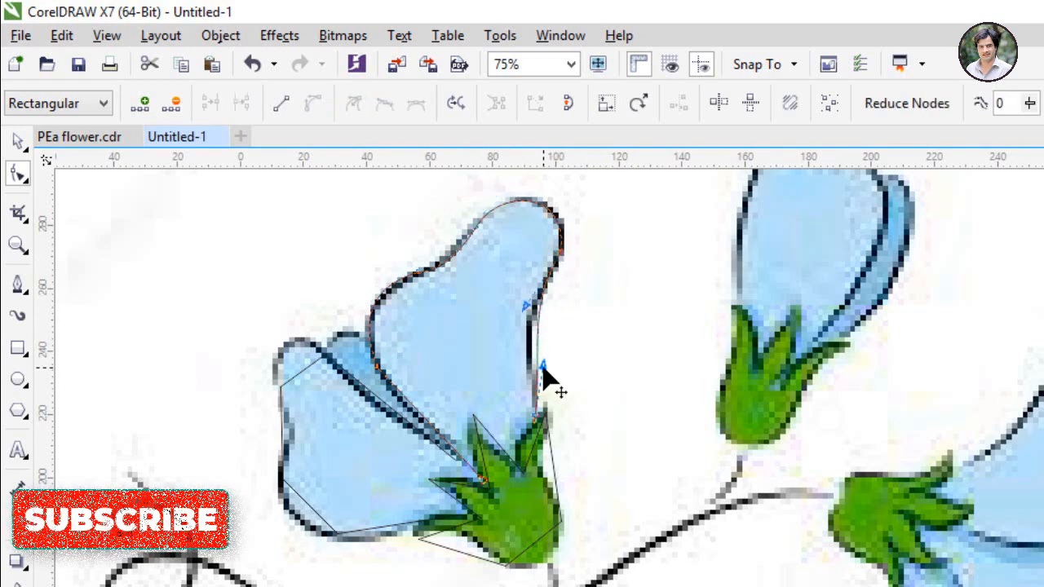
drag(542, 369, 520, 372)
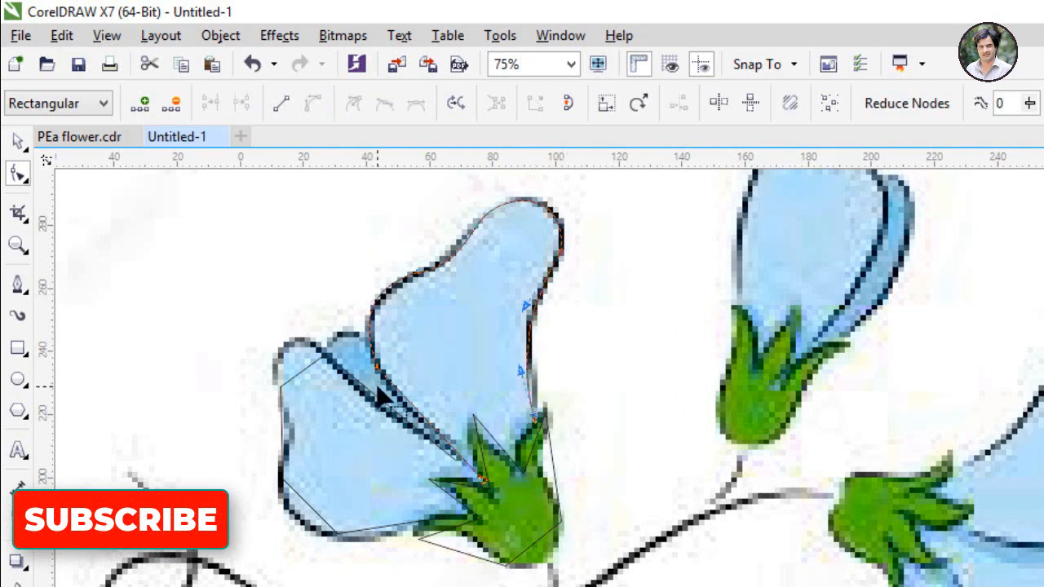
Step: Convert the short segment at the top of the lower petal to a curve and bend it around the petal's rounded tip
click(304, 371)
click(303, 372)
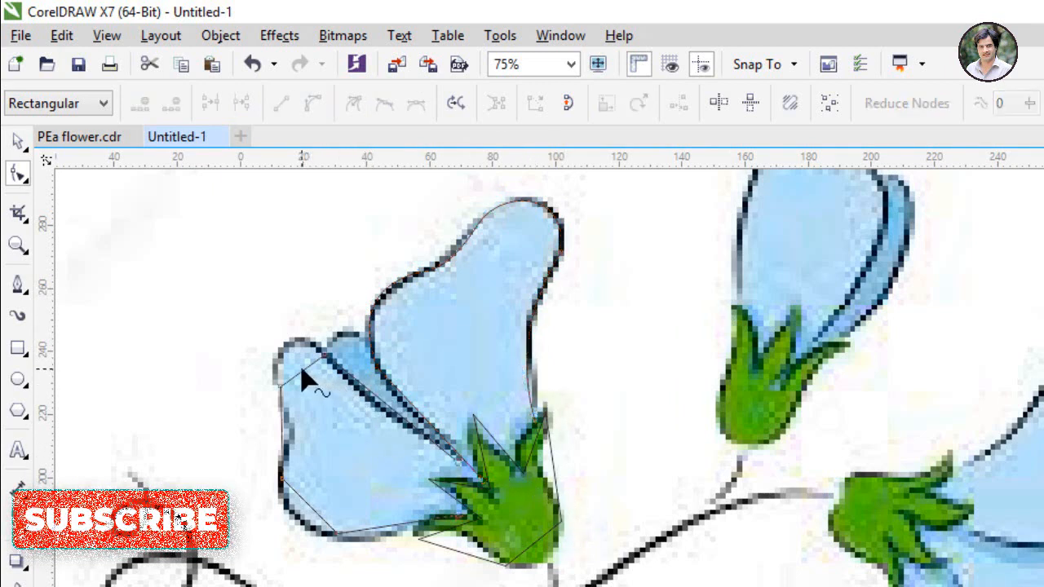
click(314, 103)
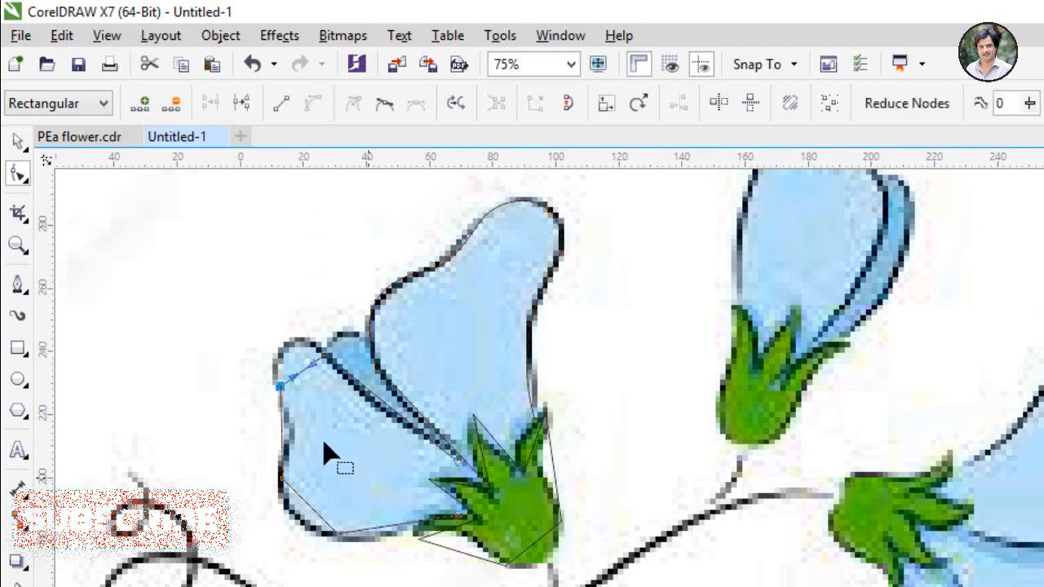
drag(308, 364, 269, 319)
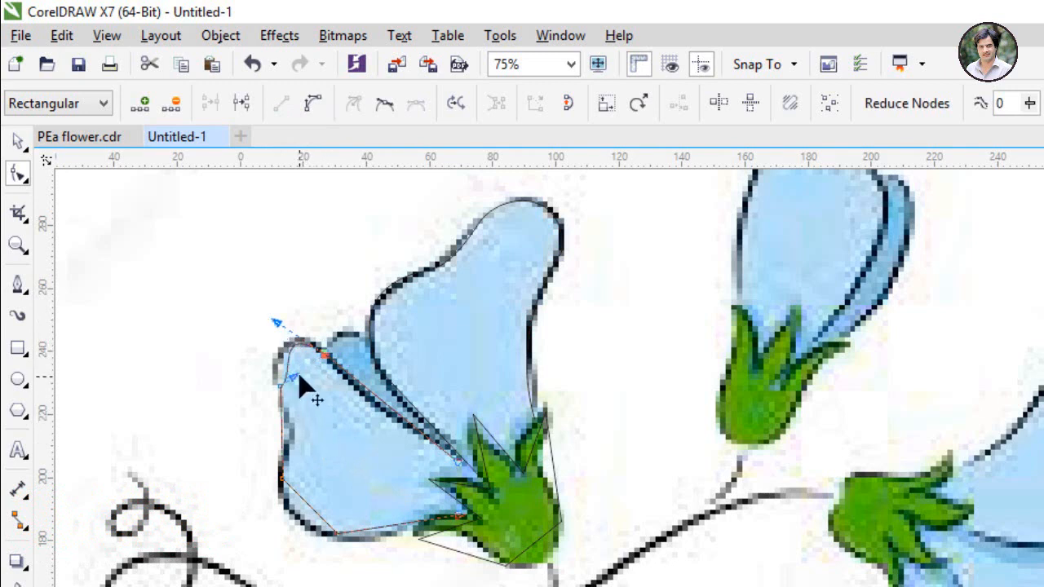
drag(293, 376, 256, 376)
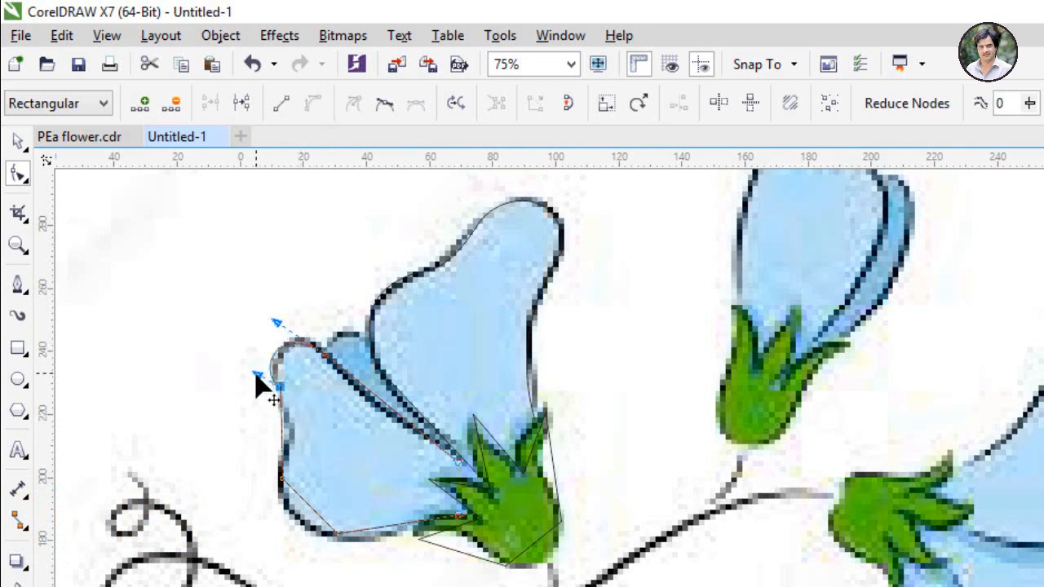
click(282, 440)
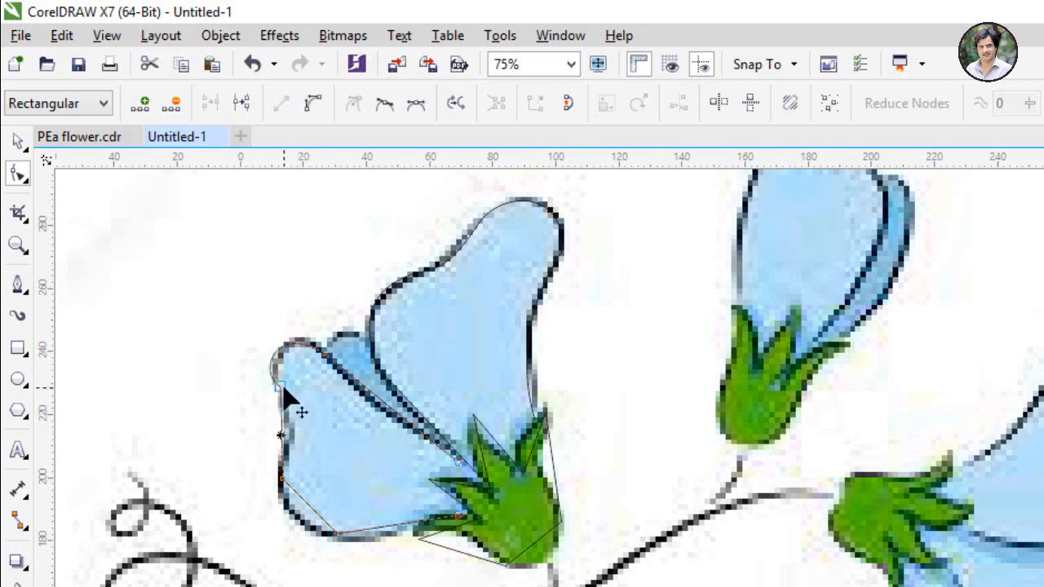
click(278, 387)
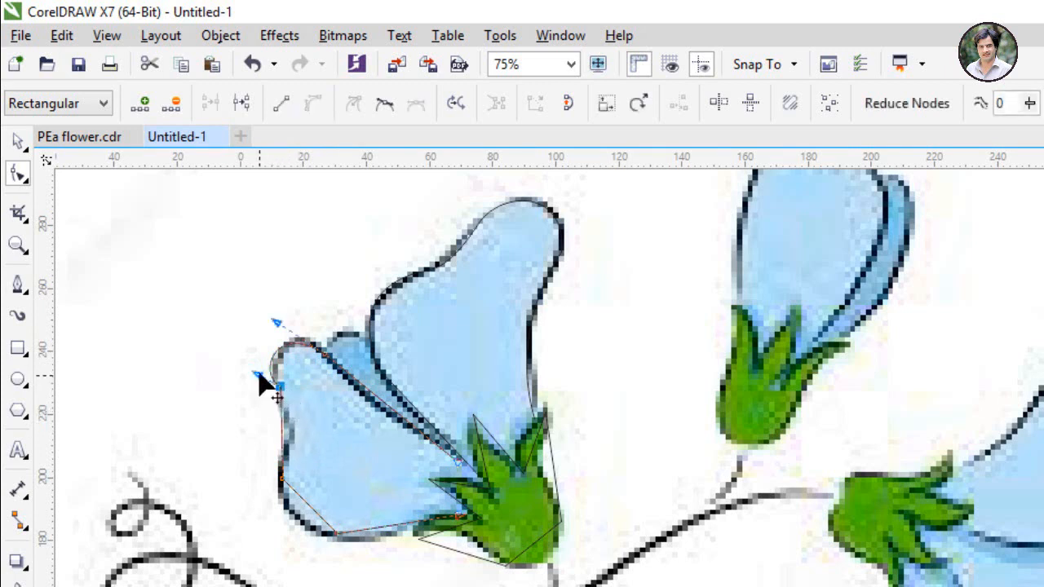
Step: Convert the lower petal's bottom-left diagonal segment to a curve and bulge it outward around the rounded corner
click(309, 506)
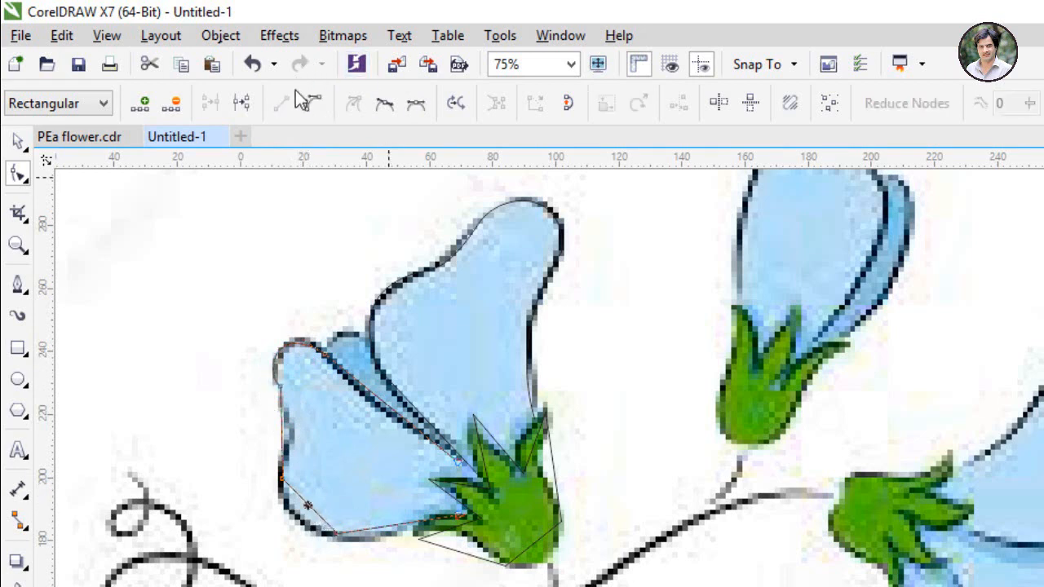
click(317, 103)
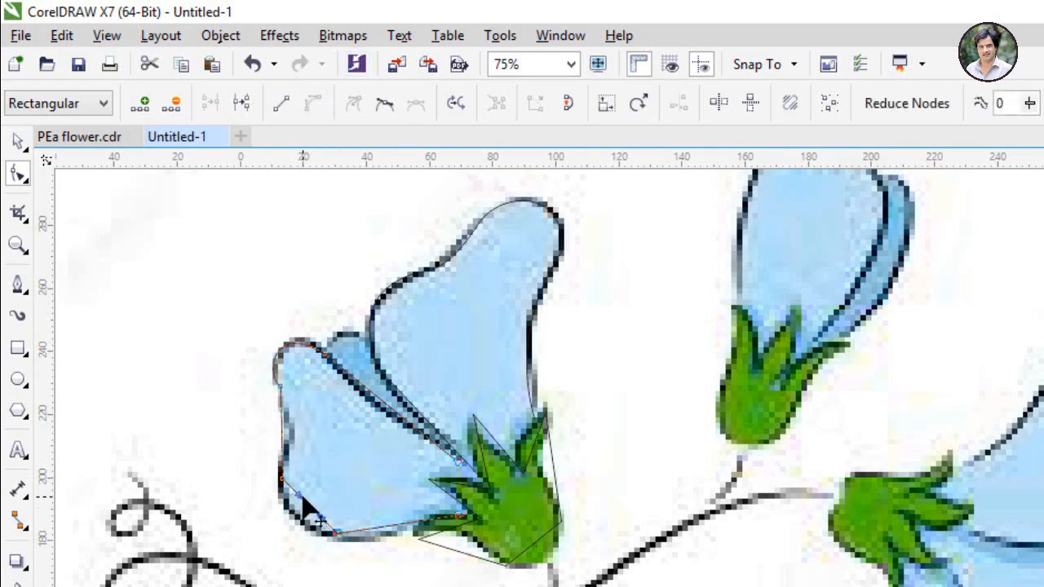
drag(299, 494, 277, 516)
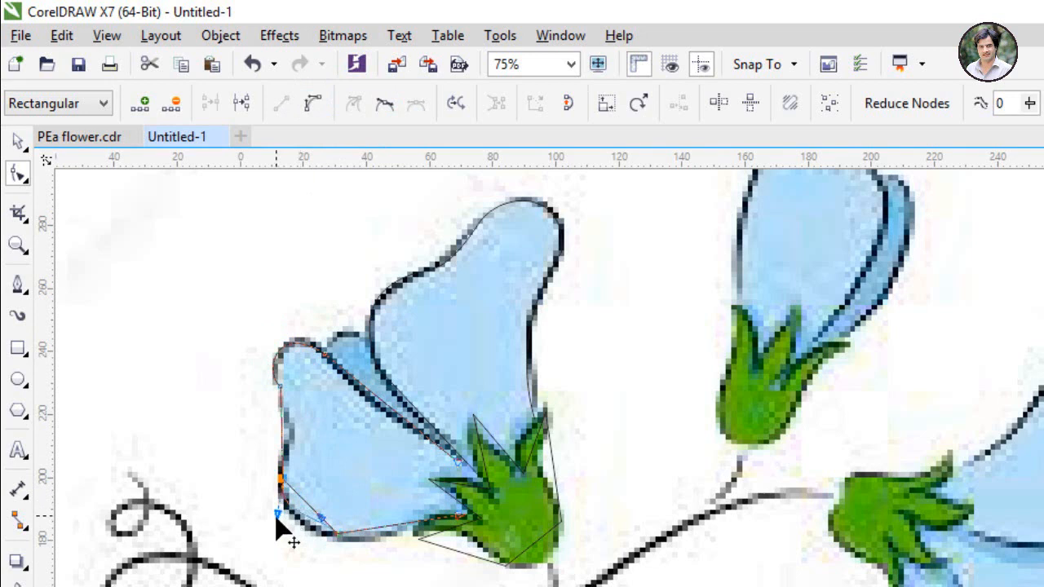
click(320, 521)
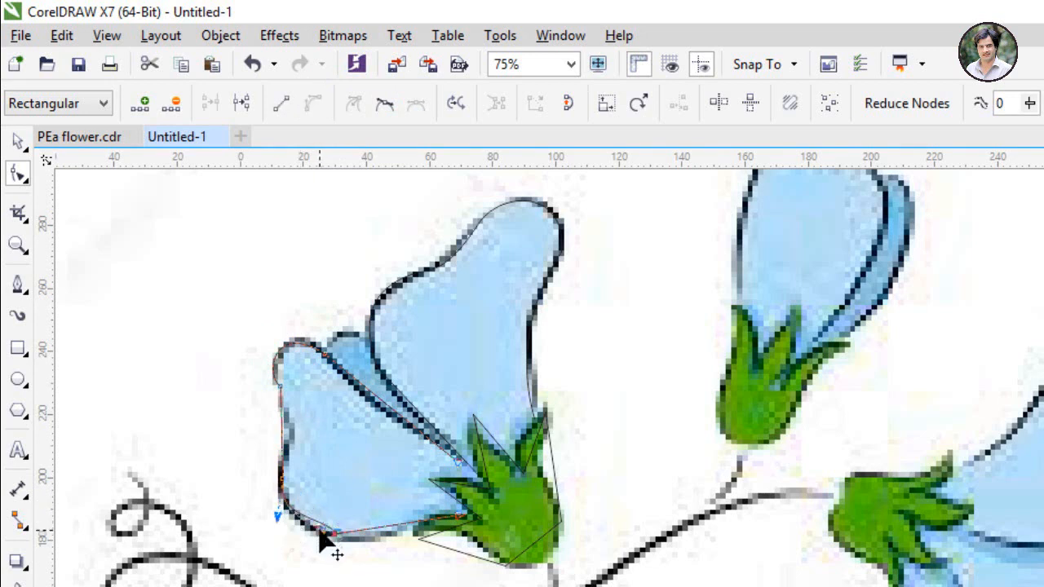
Step: Convert the lower petal's bottom segment to a curve and bow it downward to follow the petal edge to the calyx
click(388, 527)
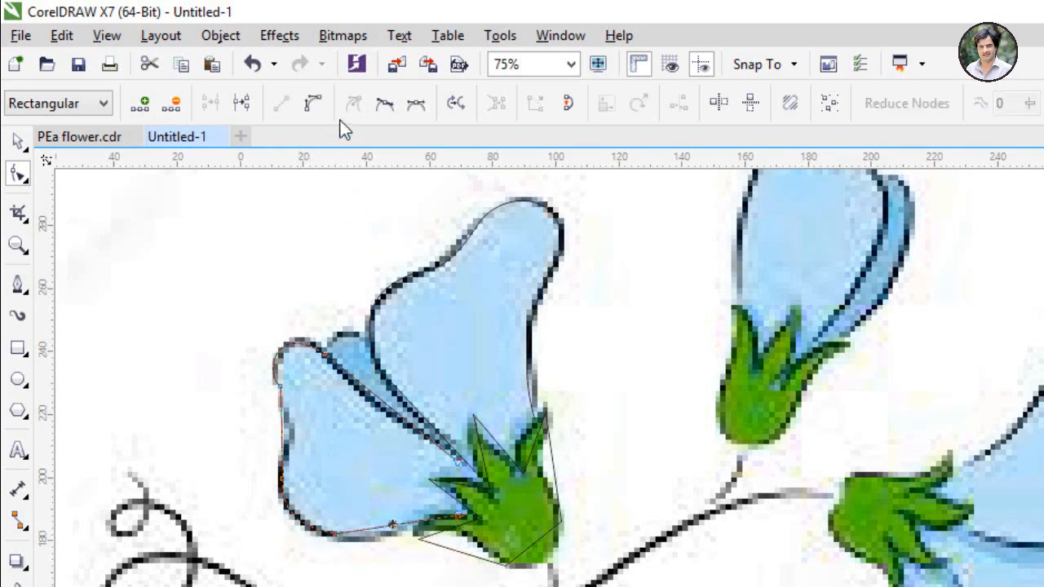
click(313, 106)
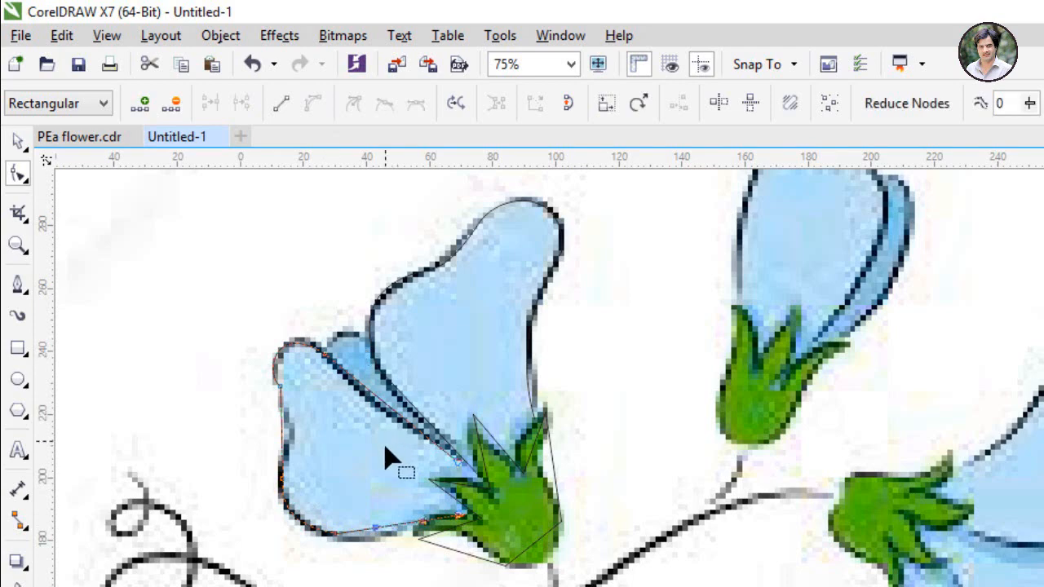
click(378, 535)
drag(377, 528, 376, 542)
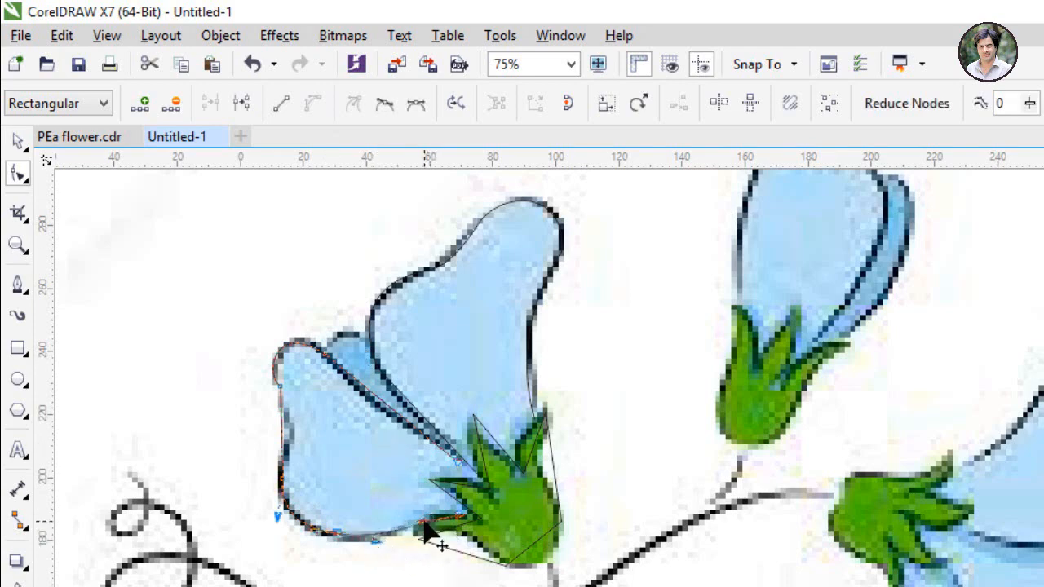
click(424, 524)
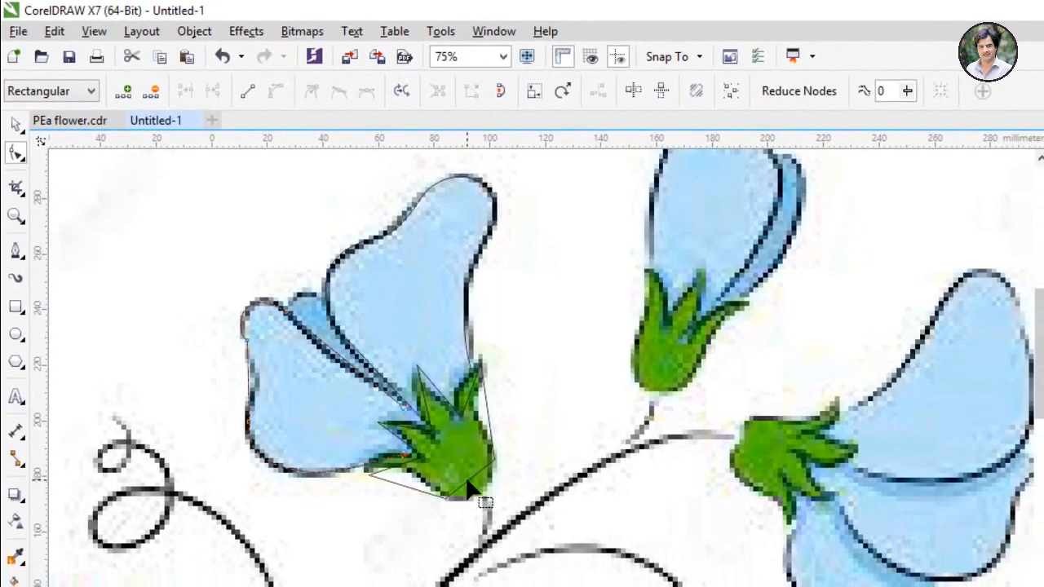
Step: Convert the calyx's bottom-right segment to a curve and bend it around the rounded base
click(468, 488)
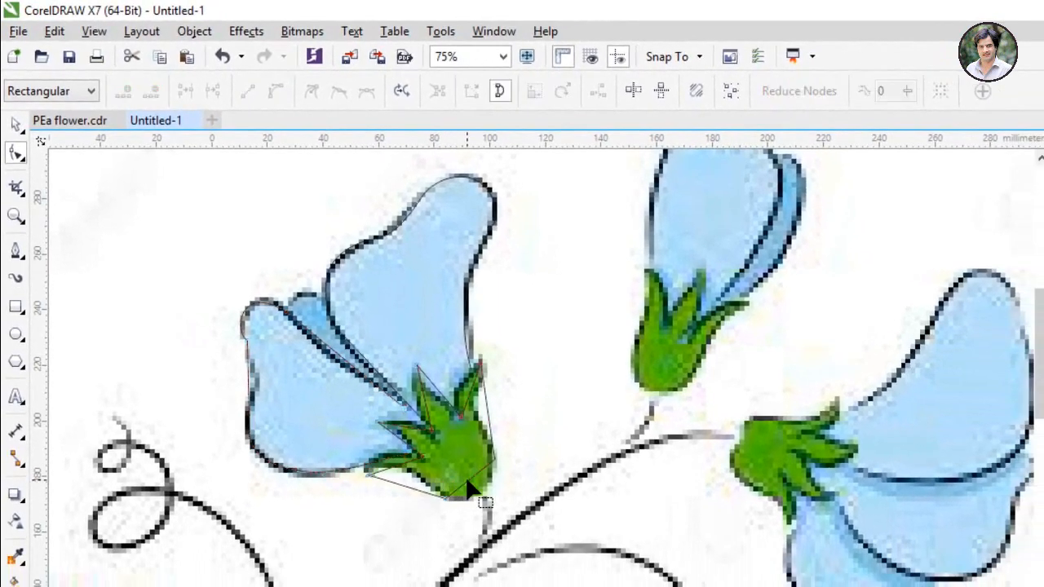
click(275, 91)
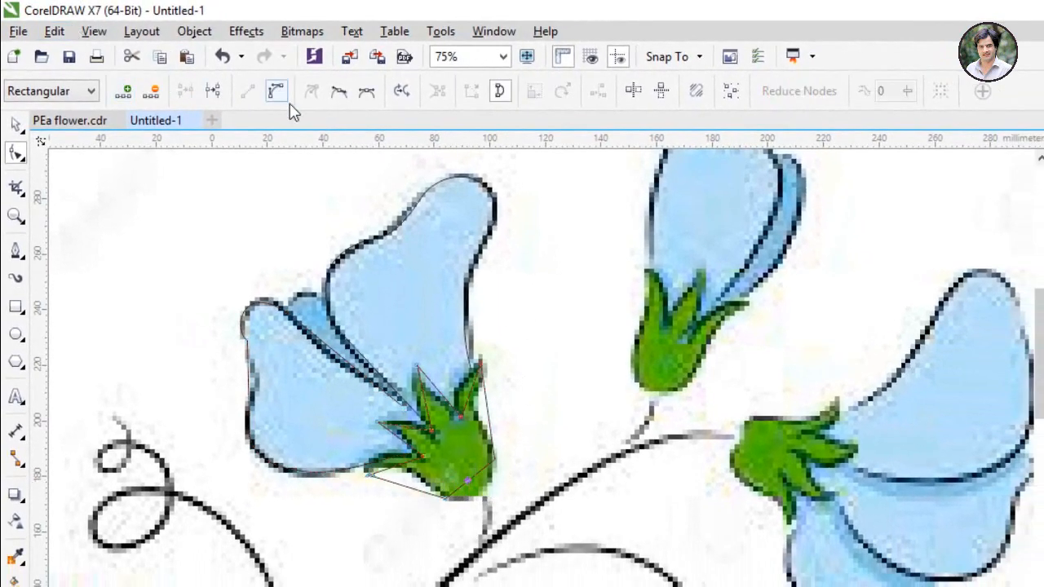
click(472, 486)
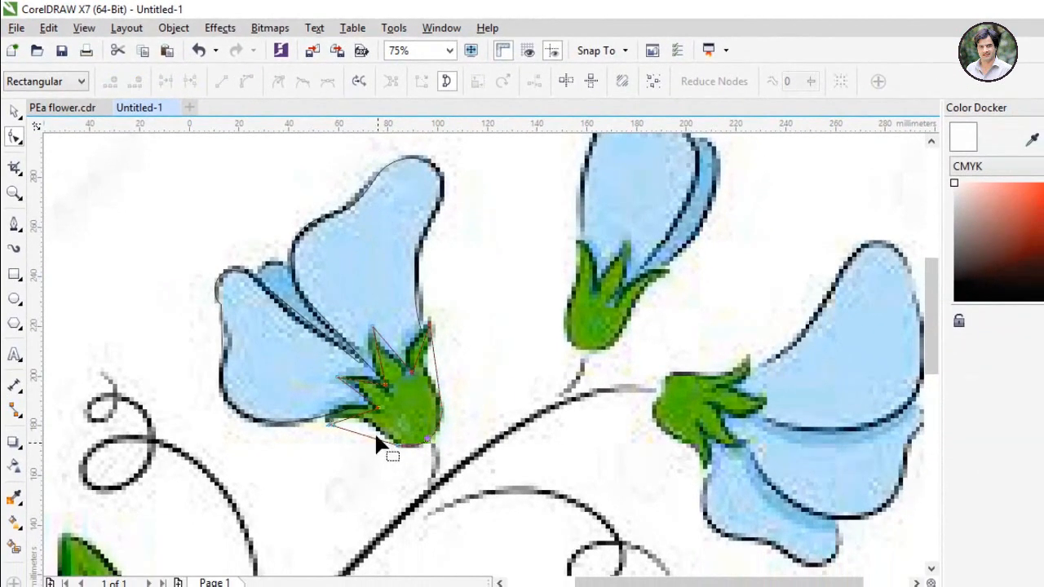
Step: Convert the calyx's lower-left segment to a curve and bend it inward along the underside of the lowest sepal
click(361, 434)
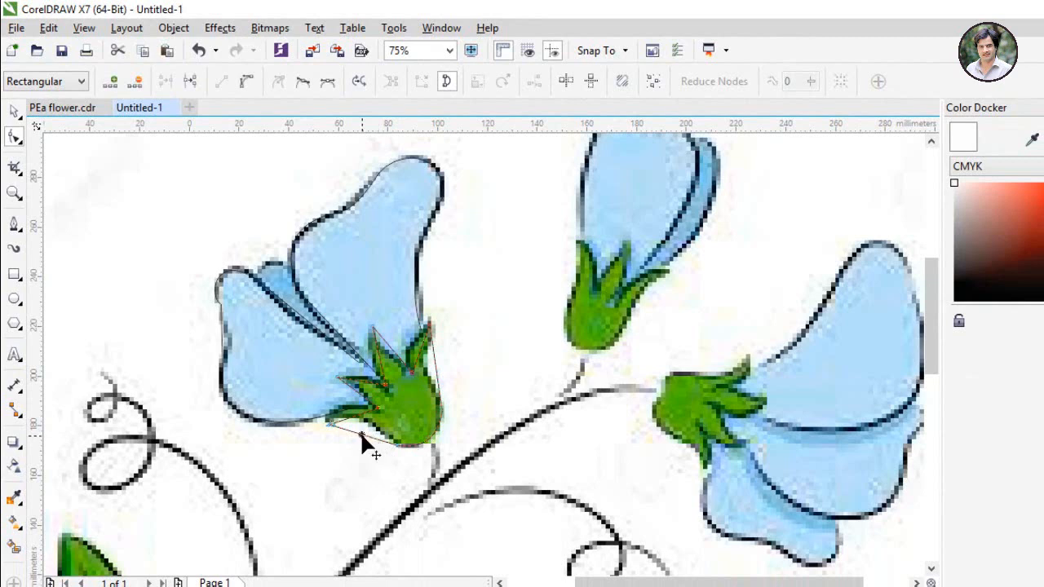
click(247, 80)
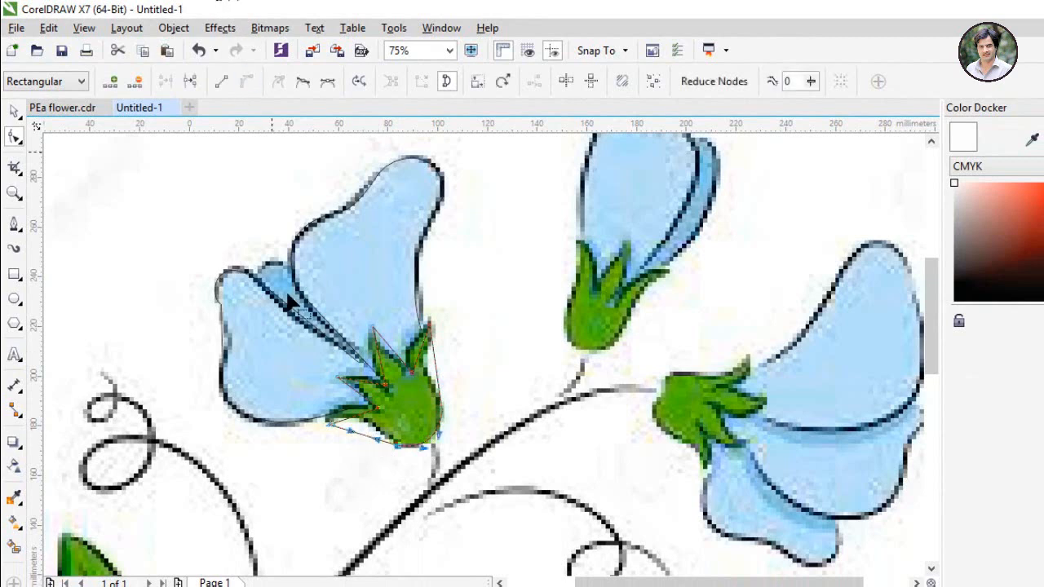
click(364, 432)
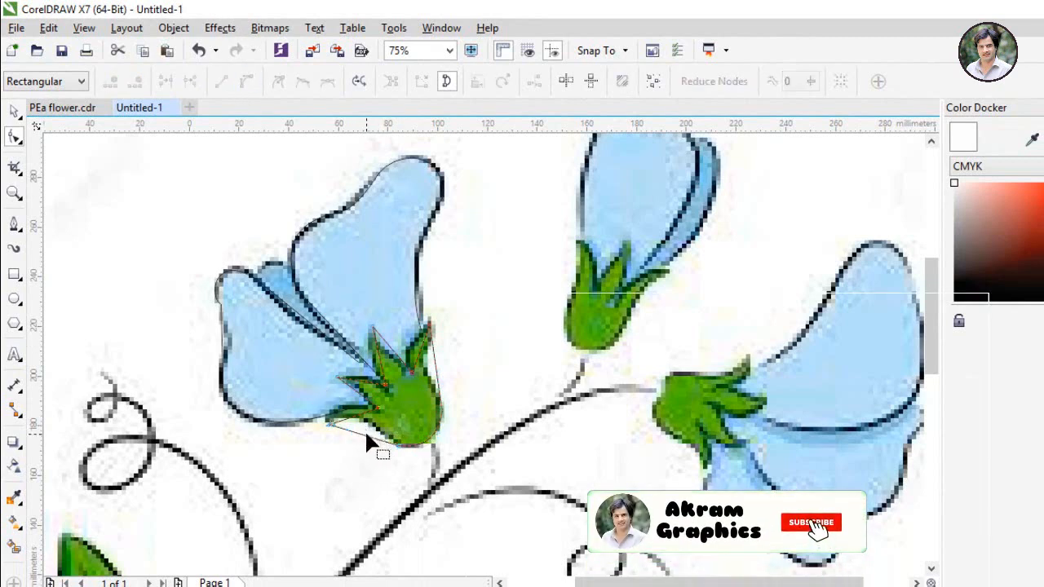
click(366, 432)
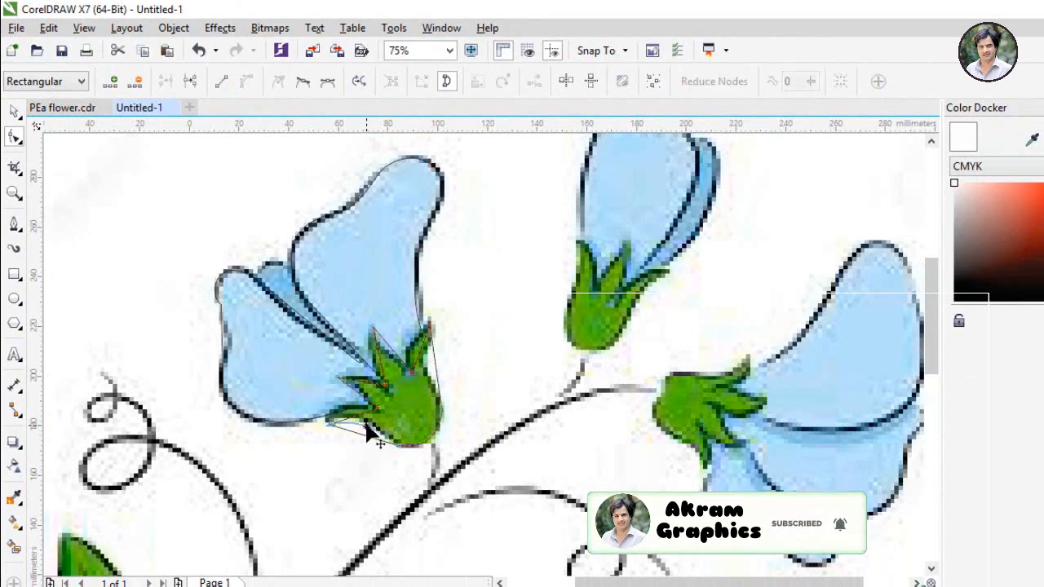
Step: Move the lowest sepal's tip node onto the sketch and bend the sepal's upper edge upward as a curve
scroll(331, 436, up, 3)
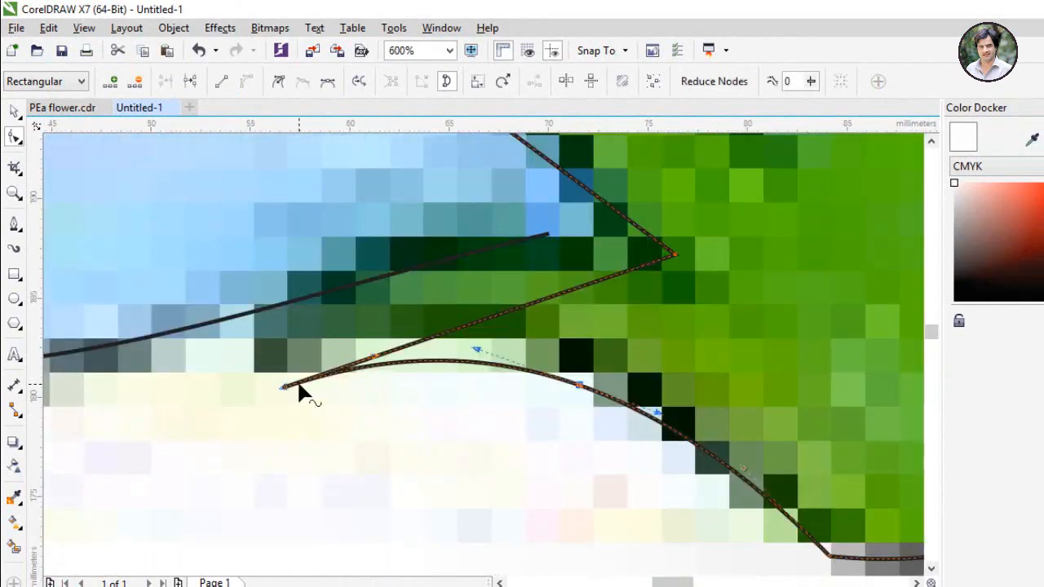
drag(284, 388, 275, 360)
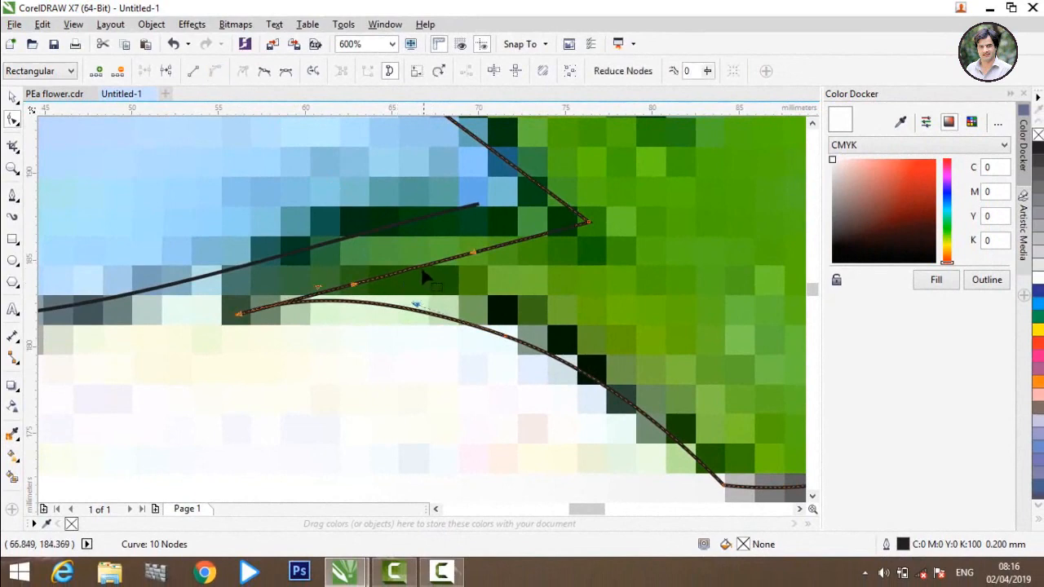
drag(421, 268, 404, 212)
Step: Convert the second sepal's lower edge to a curve and bow it upward along the sketched outline
scroll(404, 214, down, 3)
scroll(431, 208, up, 2)
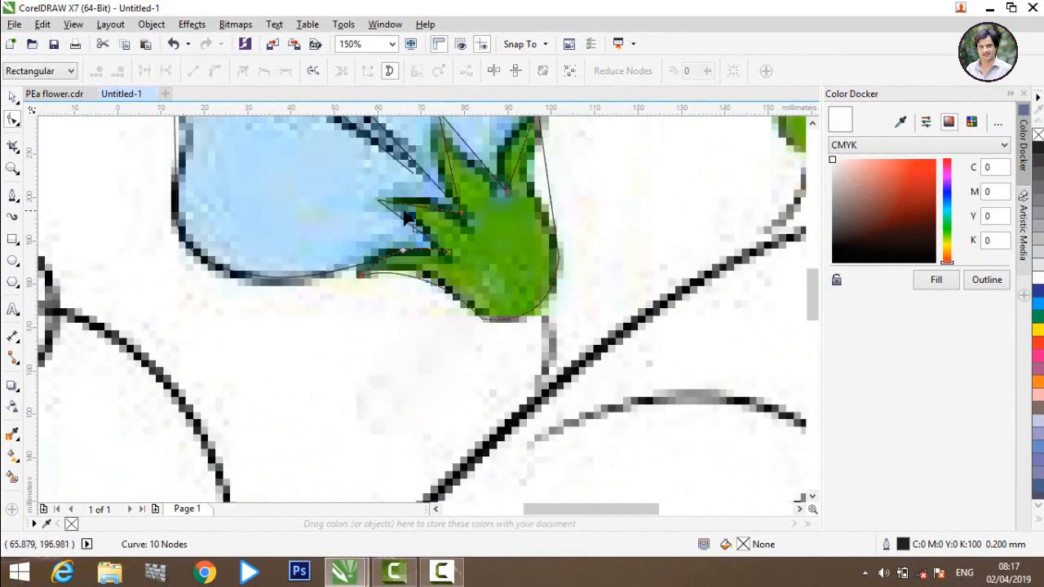
scroll(430, 208, up, 1)
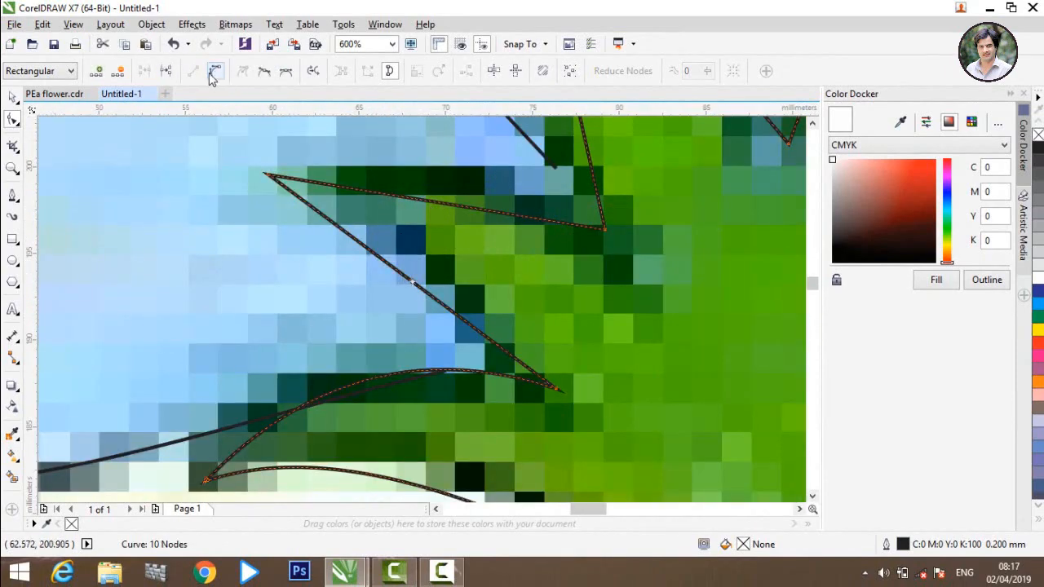
click(478, 333)
drag(419, 293, 444, 265)
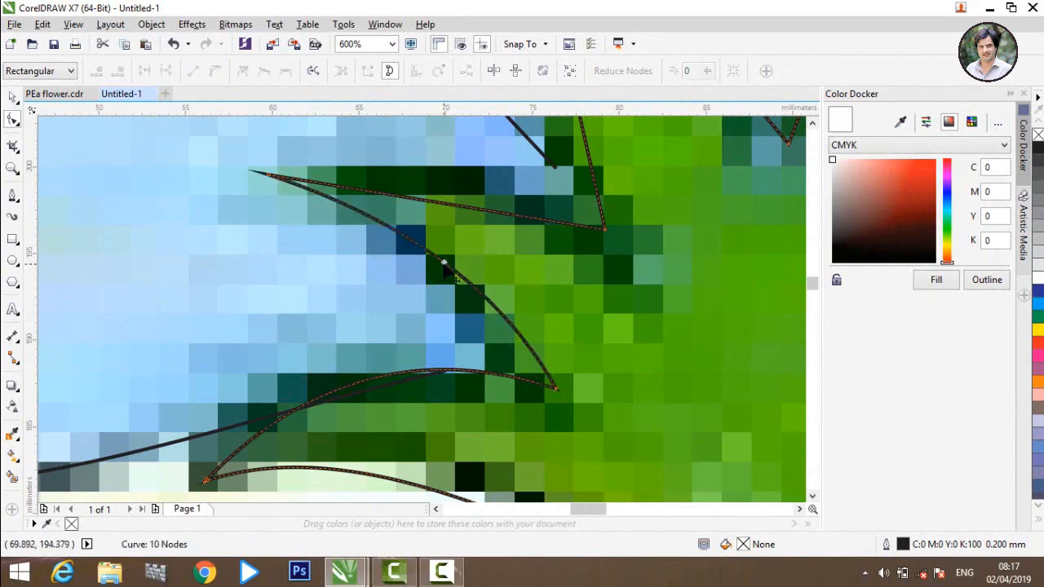
Step: Convert the second sepal's upper edge to a curve and arch it upward over the sketched outline
click(449, 205)
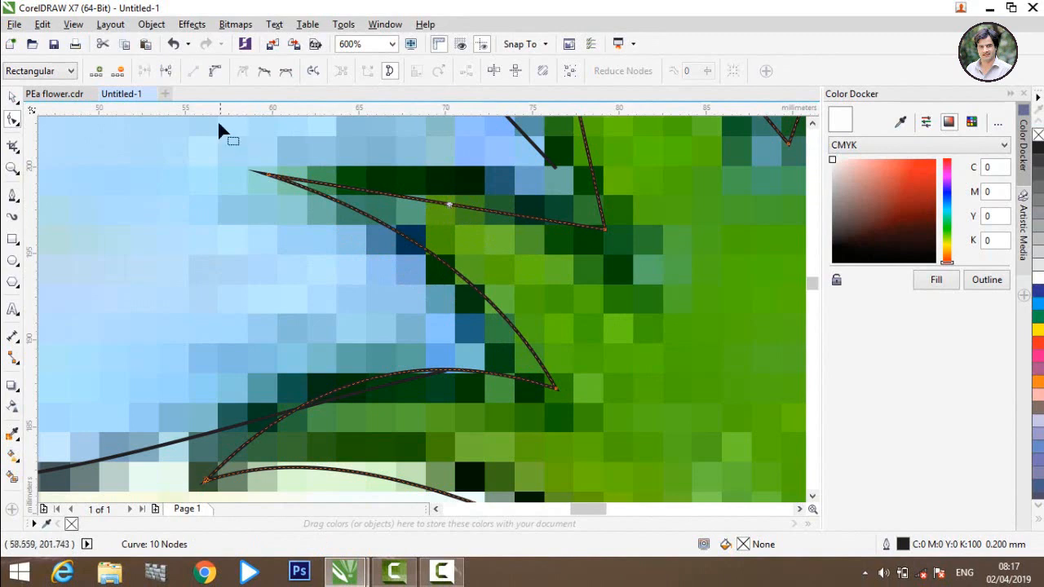
click(215, 72)
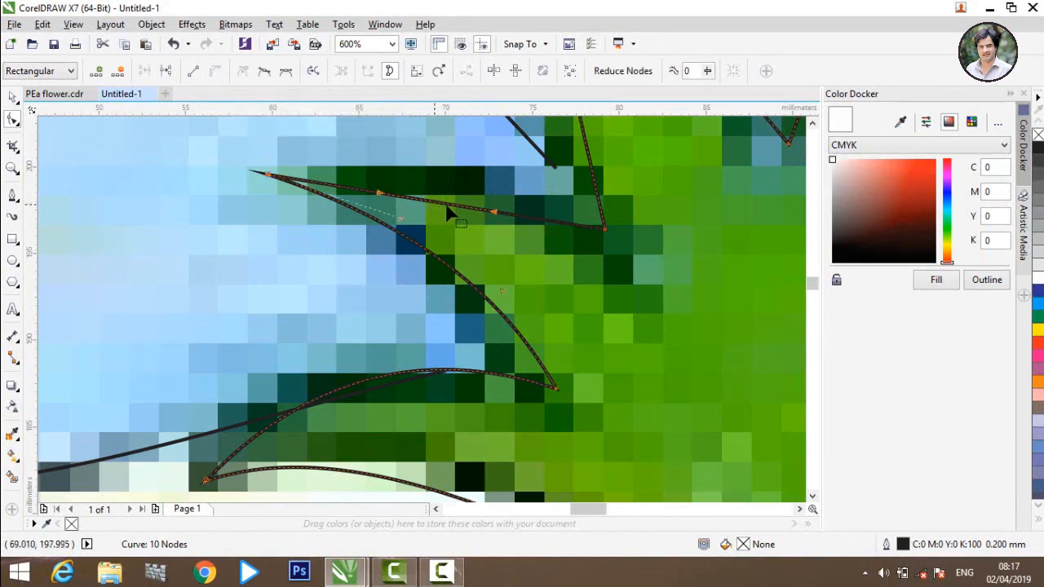
drag(442, 204, 445, 158)
Step: Convert the third sepal's left edge to a curve and bow it outward along the sketched outline
scroll(445, 159, down, 2)
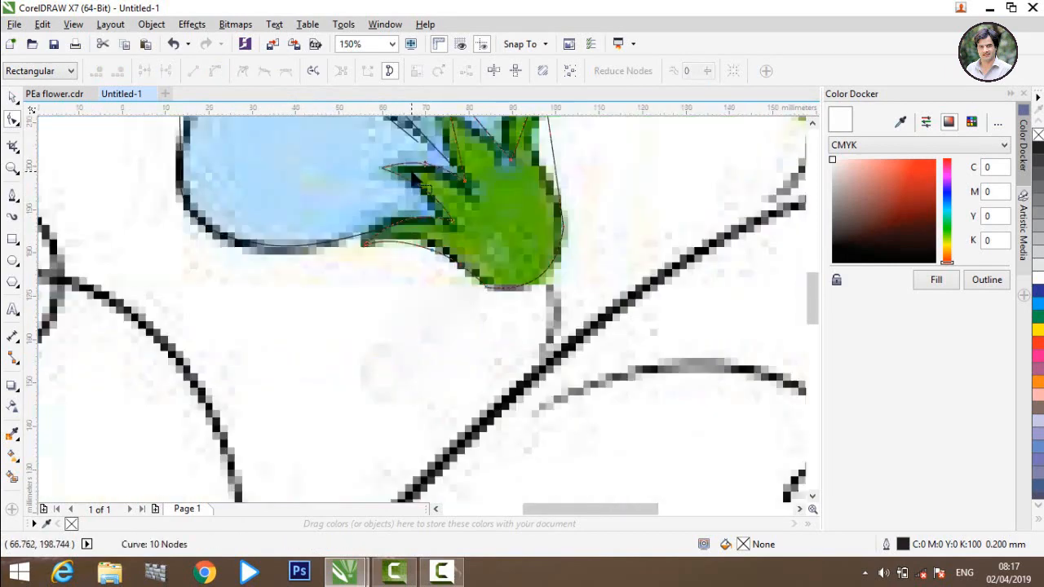
scroll(469, 148, down, 1)
scroll(472, 142, up, 2)
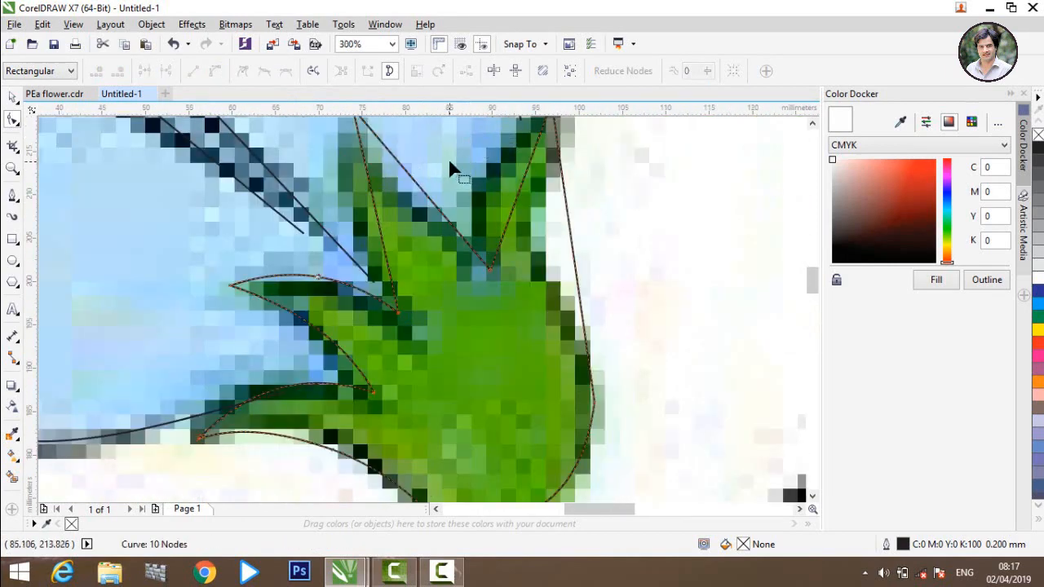
scroll(448, 157, up, 1)
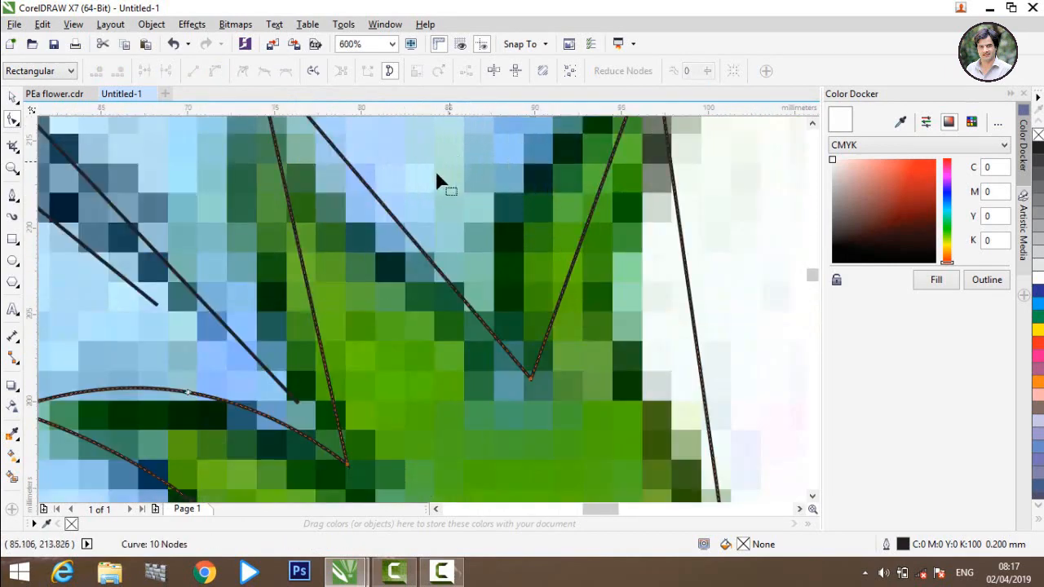
click(294, 225)
click(215, 70)
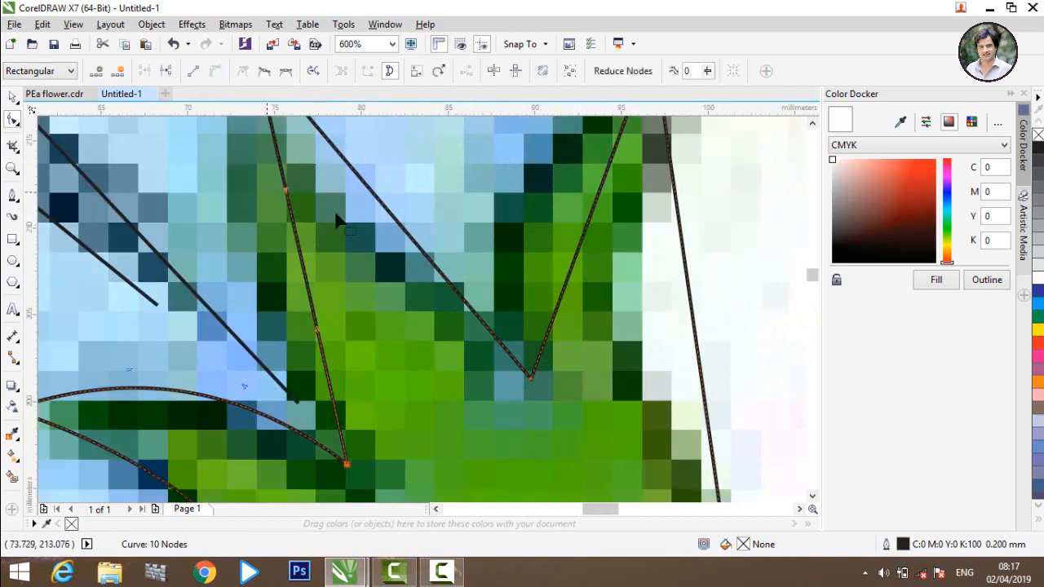
drag(297, 239, 236, 253)
Step: Bend the third sepal's right edge into an S-shaped curve that follows the sketch down to the notch
scroll(388, 242, down, 2)
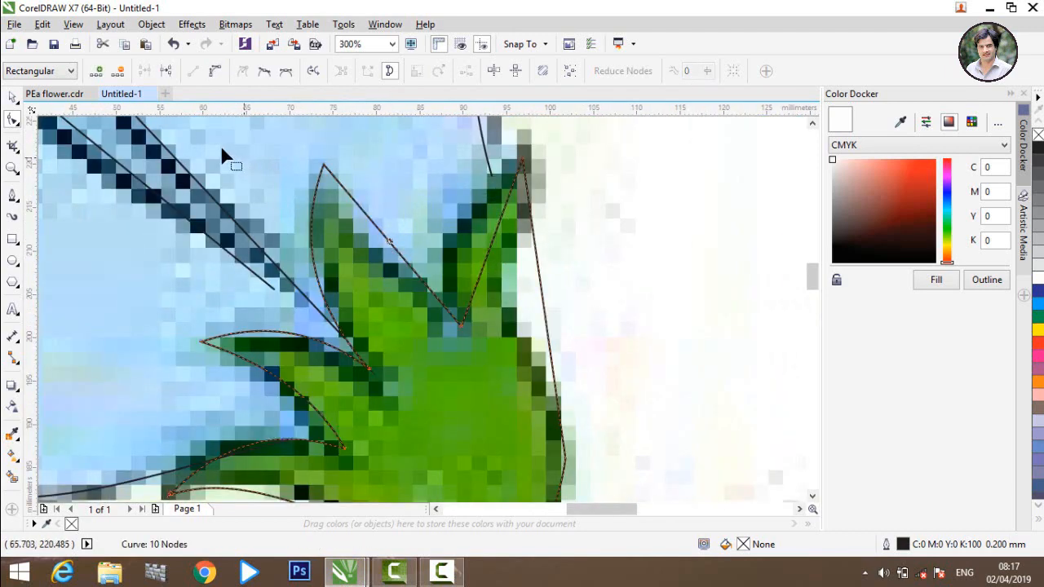
click(352, 208)
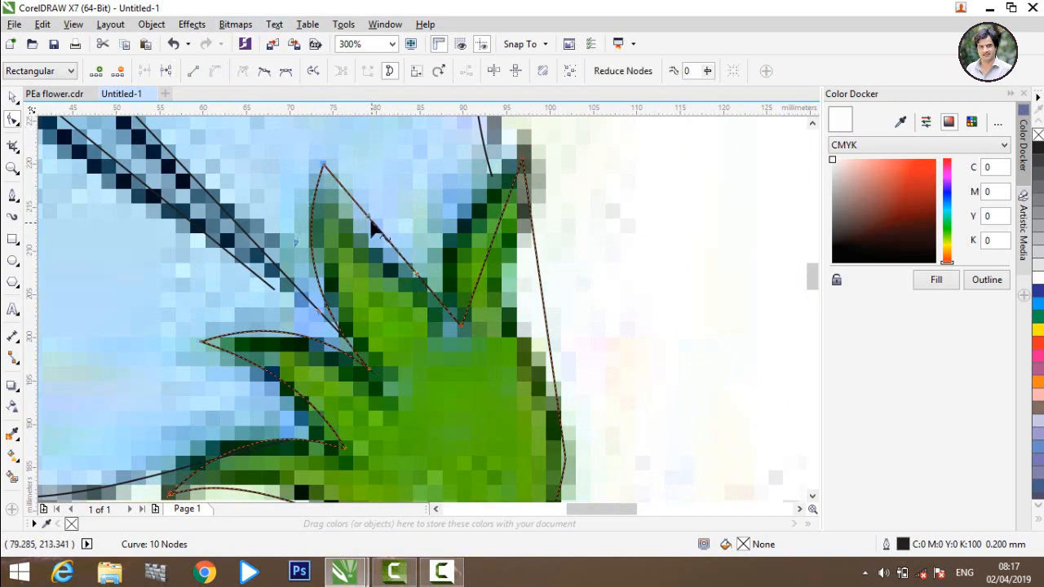
drag(368, 216, 343, 254)
drag(414, 269, 417, 245)
Step: Convert the fourth sepal's left edge to a curve and bow it outward over the sketched outline
click(499, 230)
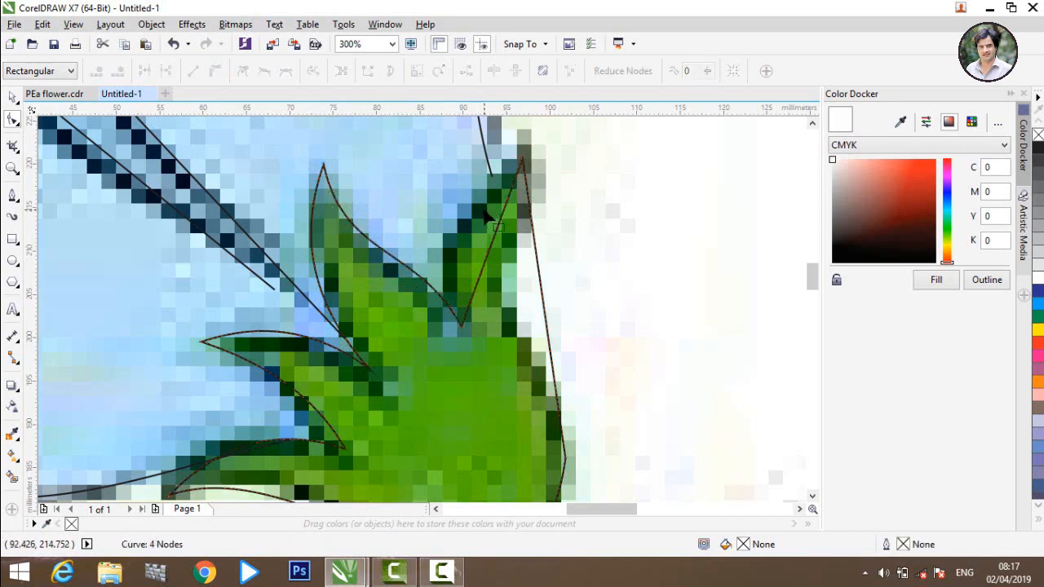
click(499, 230)
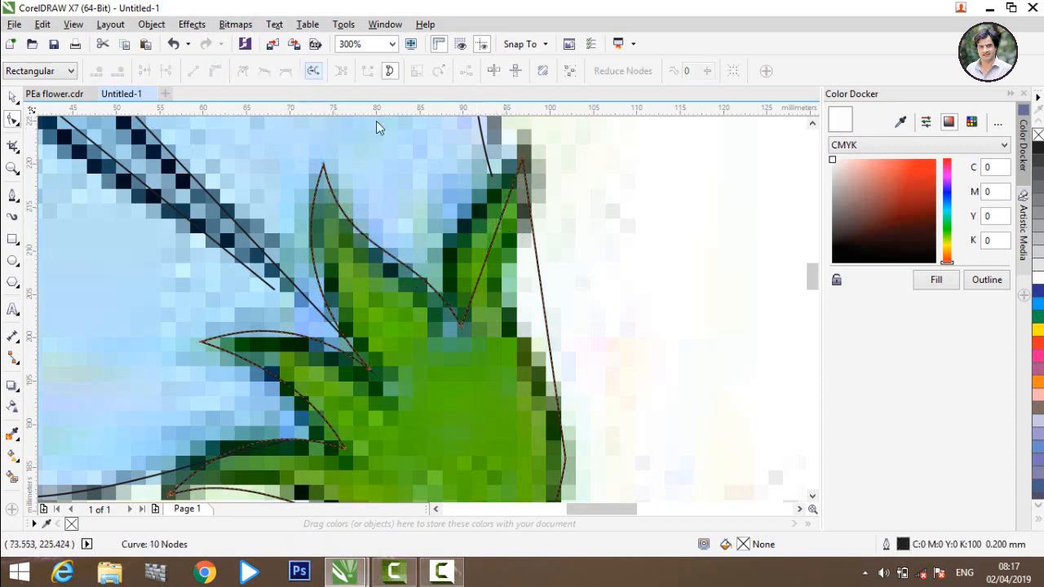
click(499, 239)
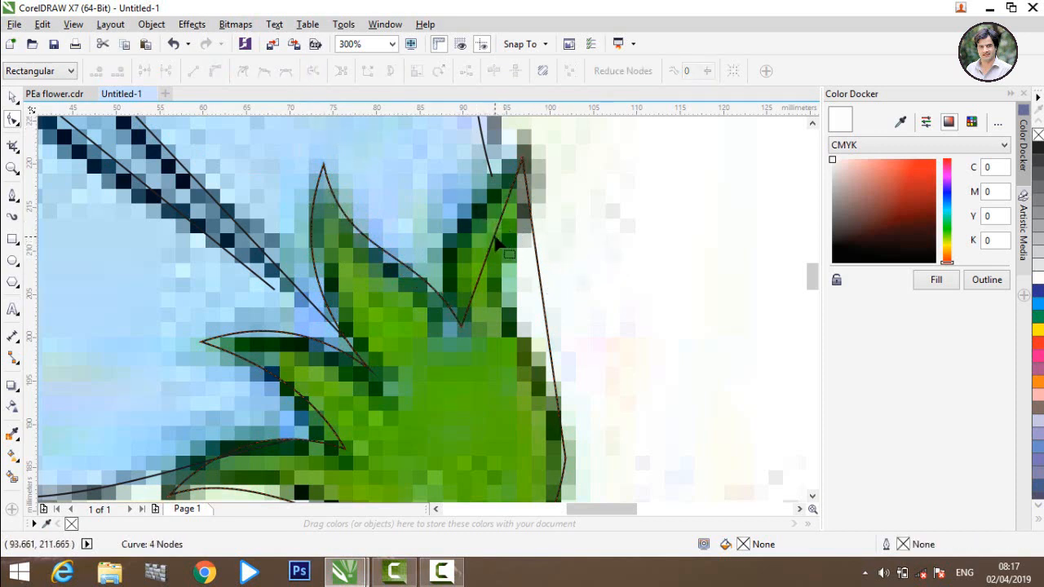
click(499, 243)
click(494, 241)
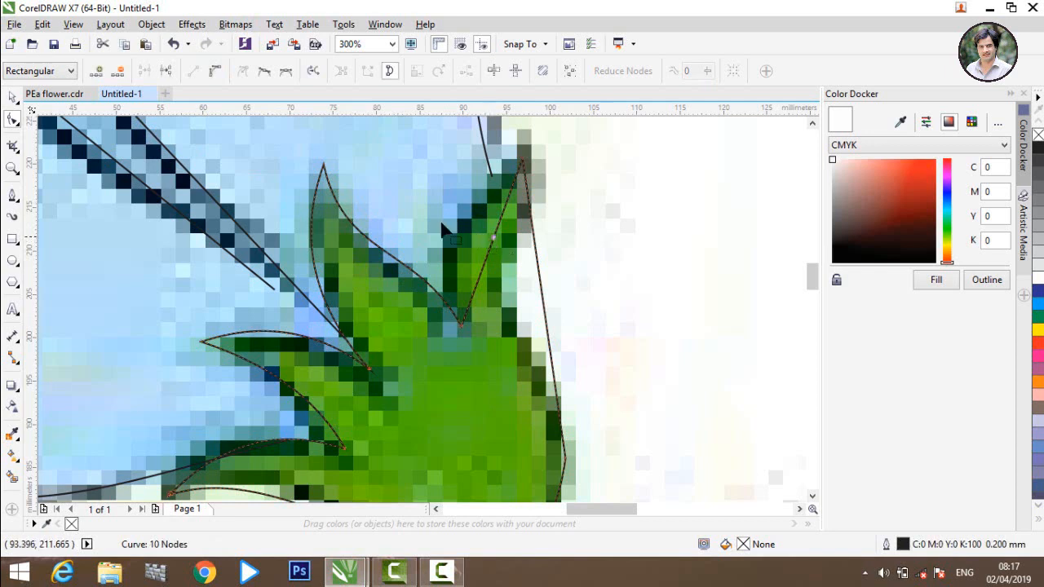
click(216, 71)
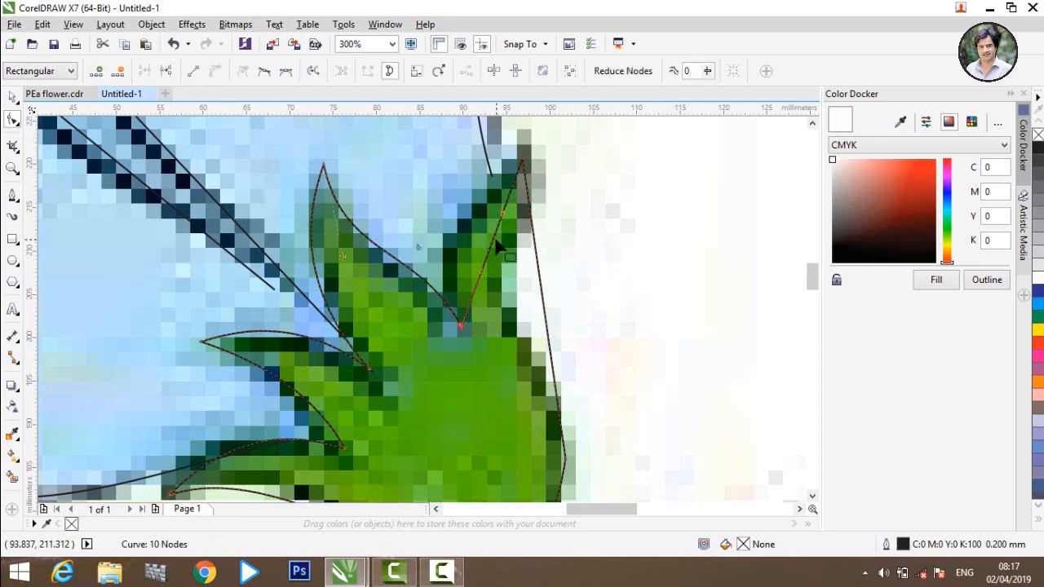
drag(490, 236, 452, 232)
Step: Convert the calyx's right edge to a curve, bend it inward below the fourth sepal's tip and refine its handle to match the sketch
click(522, 162)
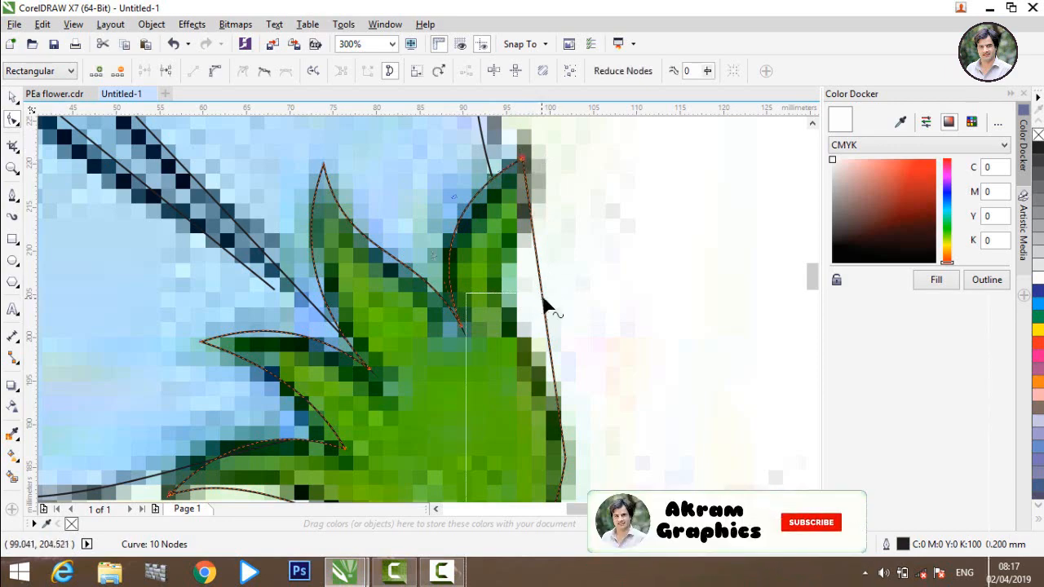
click(545, 315)
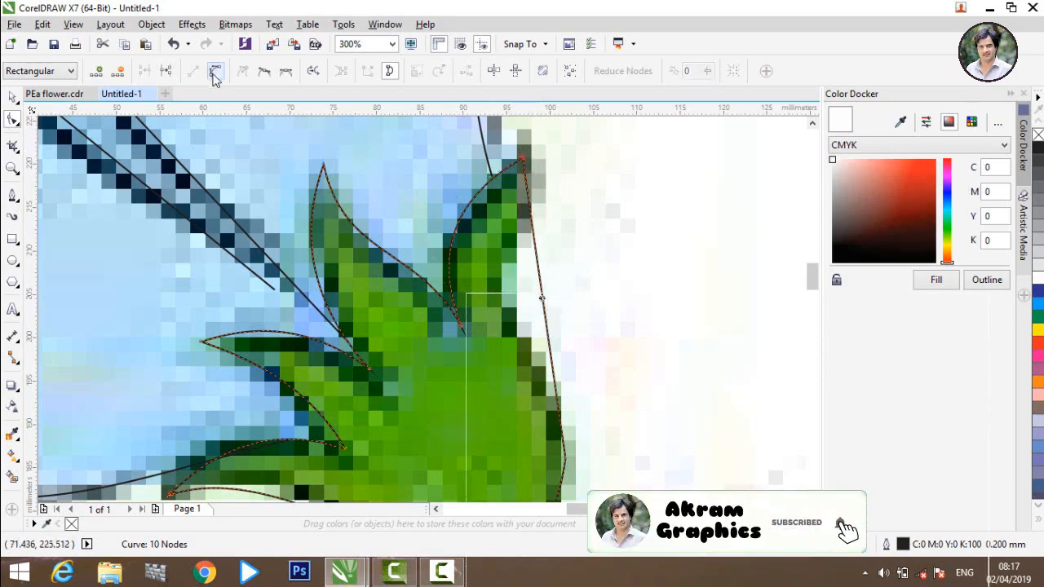
drag(543, 297, 513, 294)
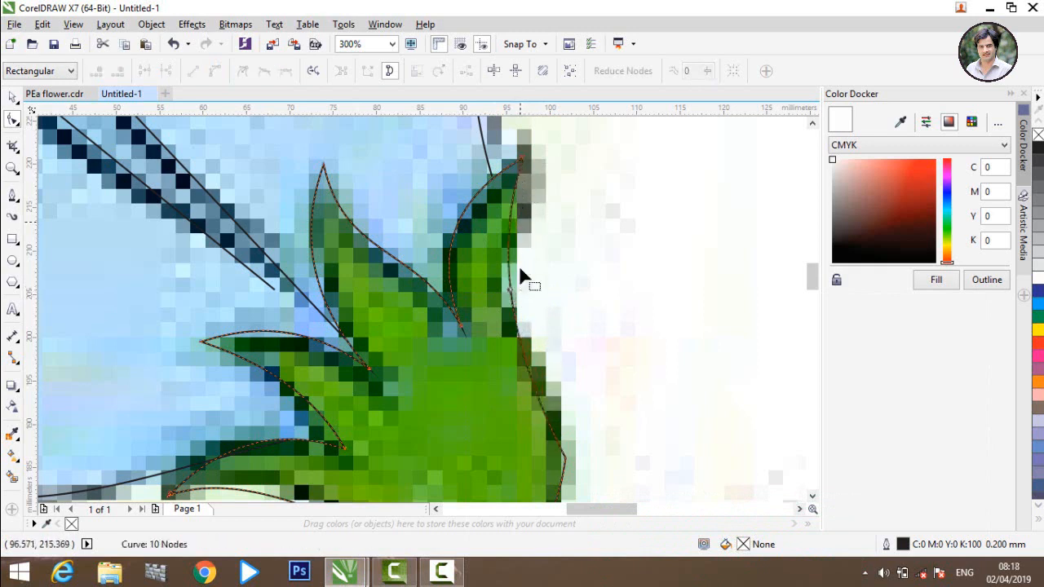
click(522, 161)
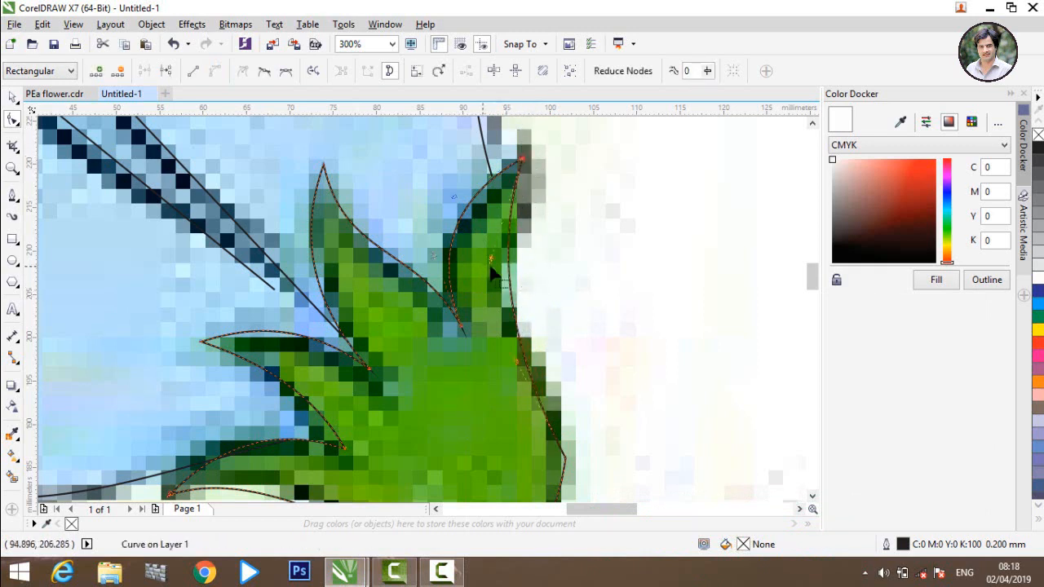
drag(490, 258, 487, 271)
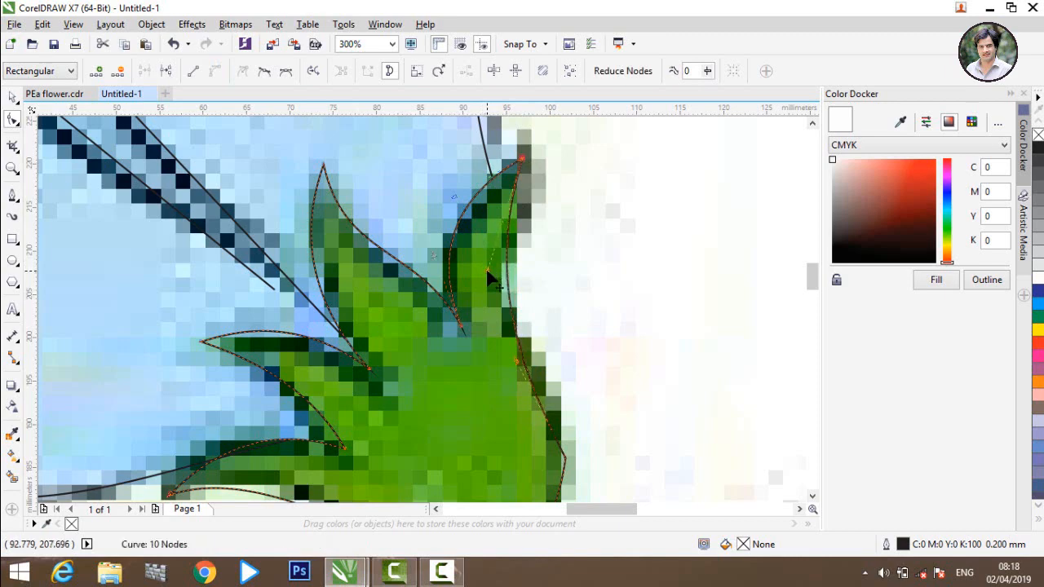
scroll(488, 271, down, 2)
scroll(511, 330, up, 3)
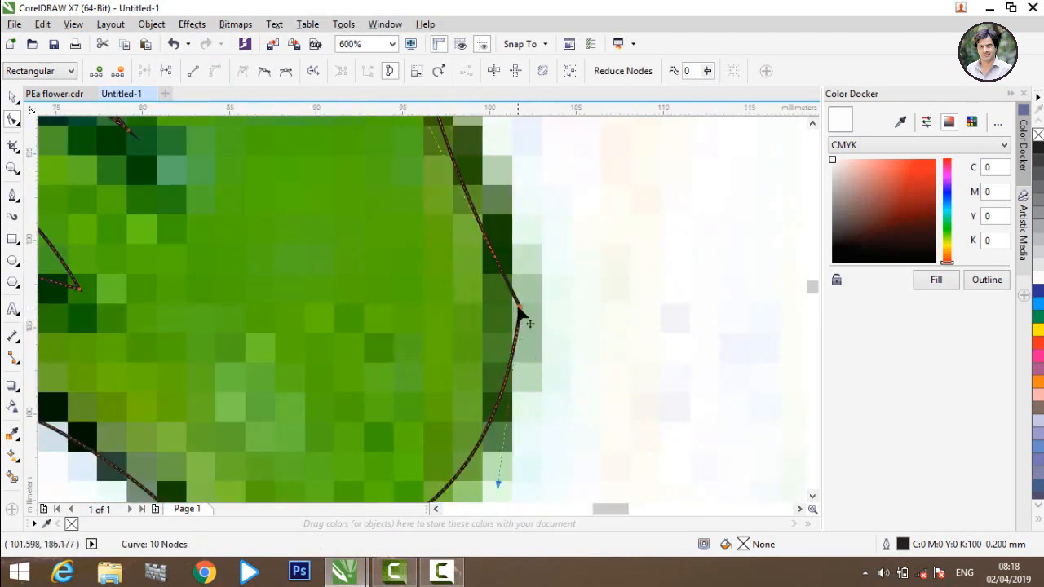
click(518, 305)
scroll(517, 368, down, 2)
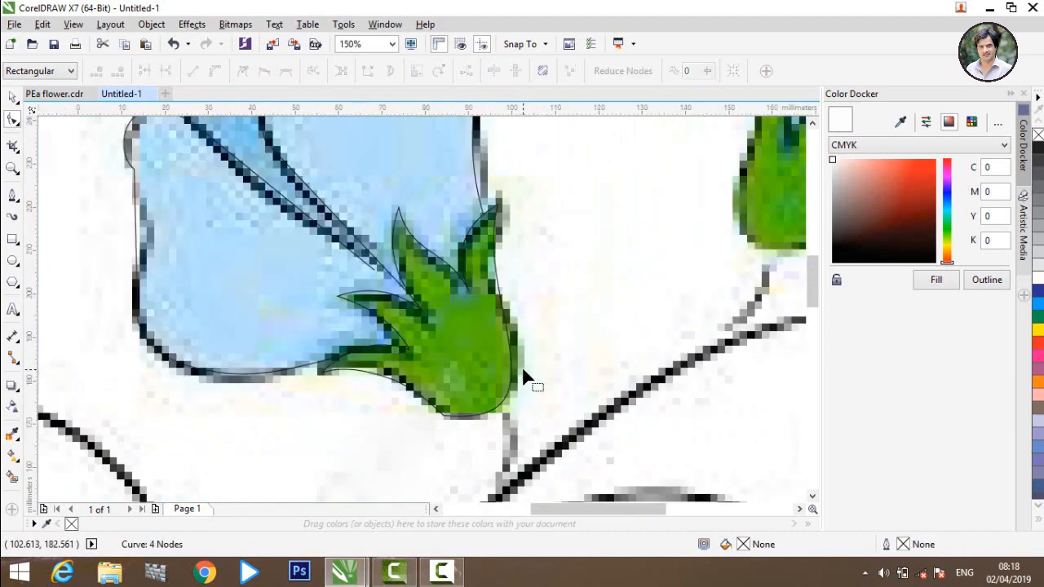
Step: Draw a straight Pen line about 22 mm wide and 15 mm high across the top of the small middle petal
scroll(491, 410, down, 1)
scroll(400, 328, up, 1)
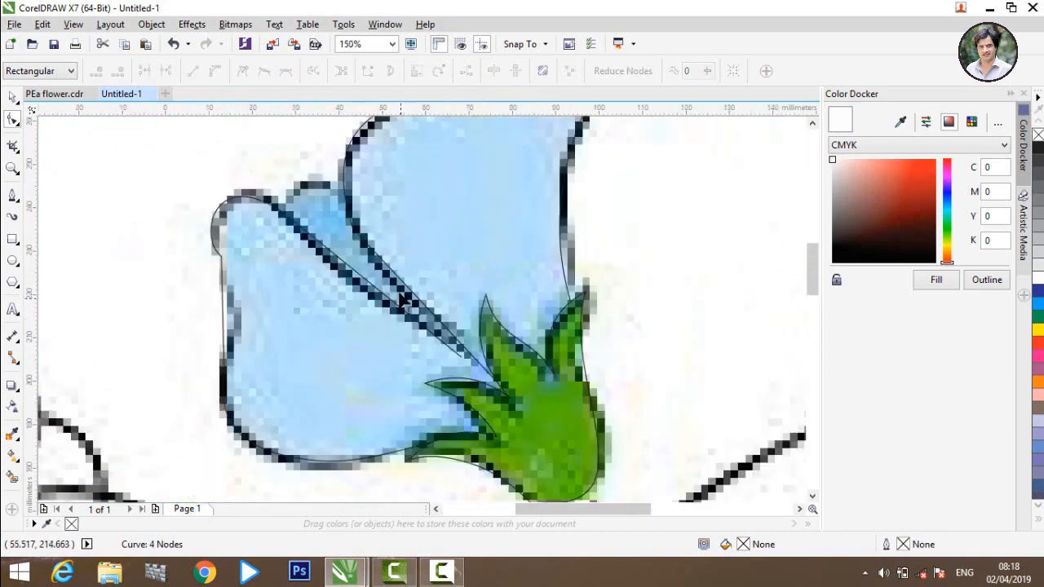
click(12, 196)
scroll(193, 291, down, 2)
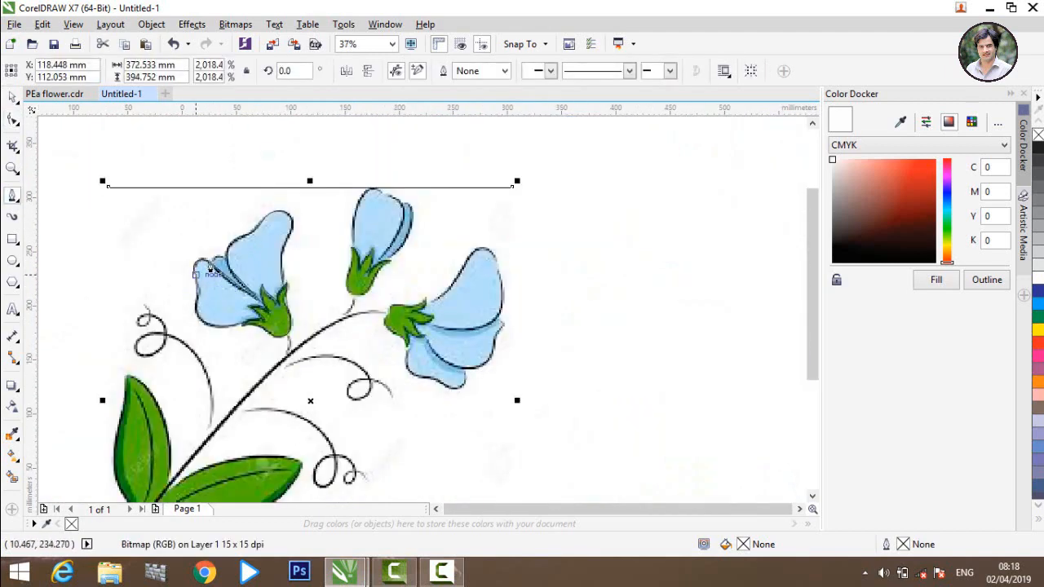
scroll(214, 267, up, 2)
scroll(214, 268, up, 1)
click(181, 318)
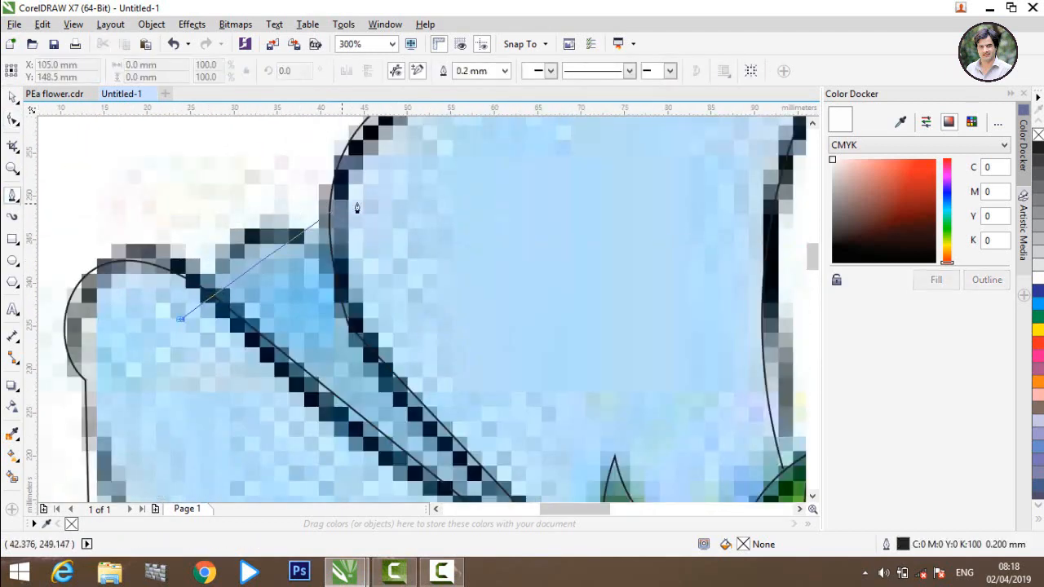
click(370, 188)
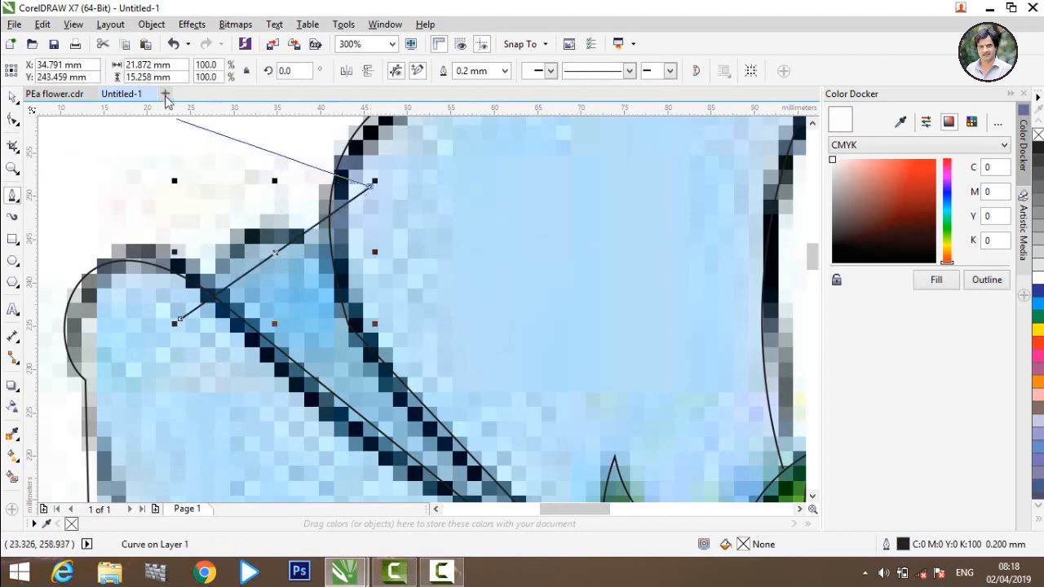
click(369, 189)
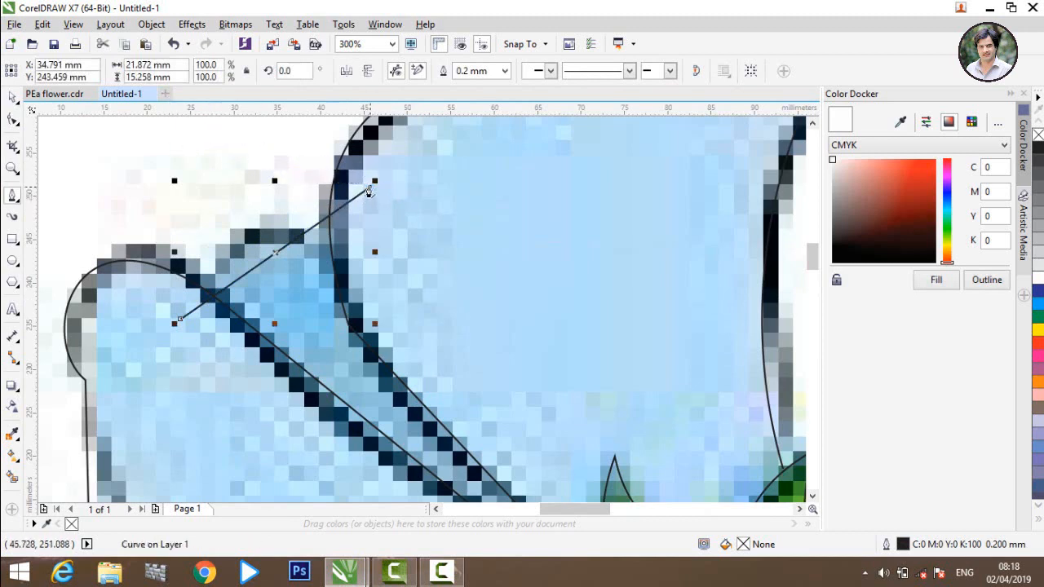
Step: Convert the small petal's line to a curve, arch it over the sketch and move both end nodes onto the neighbouring petals' outlines
click(13, 121)
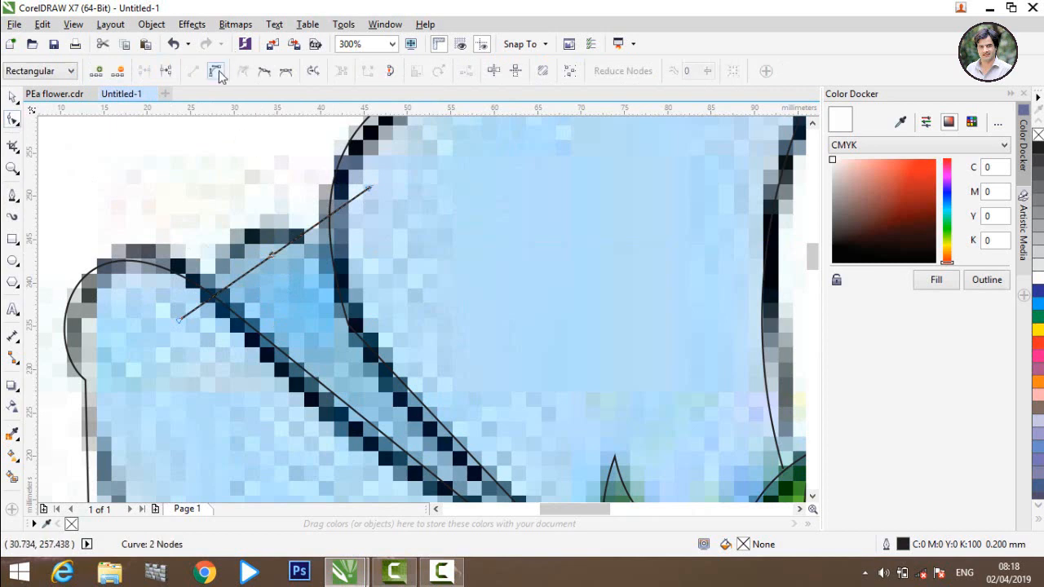
click(216, 72)
drag(242, 278, 228, 194)
drag(370, 187, 330, 233)
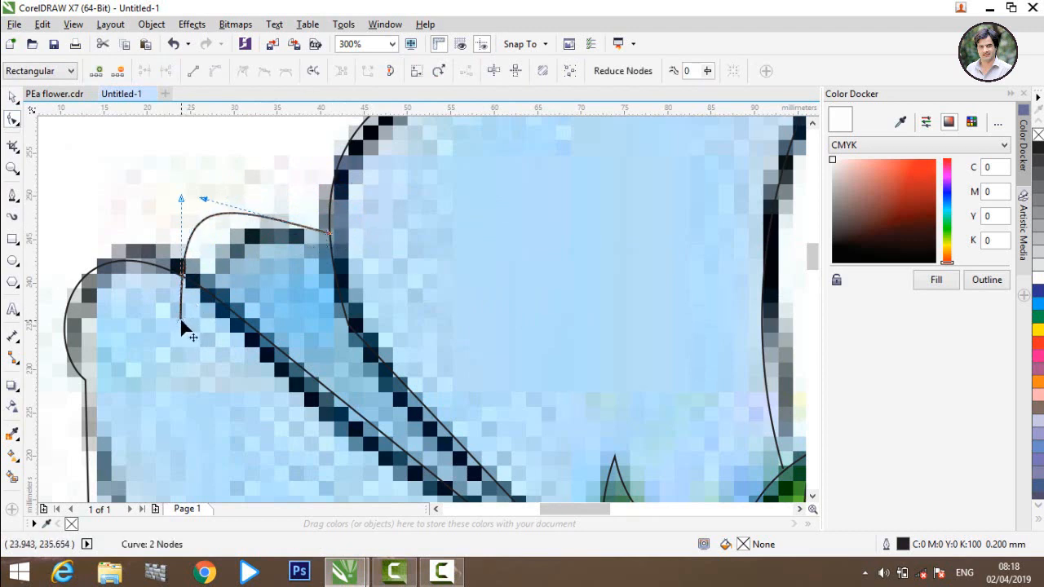
drag(183, 325, 206, 292)
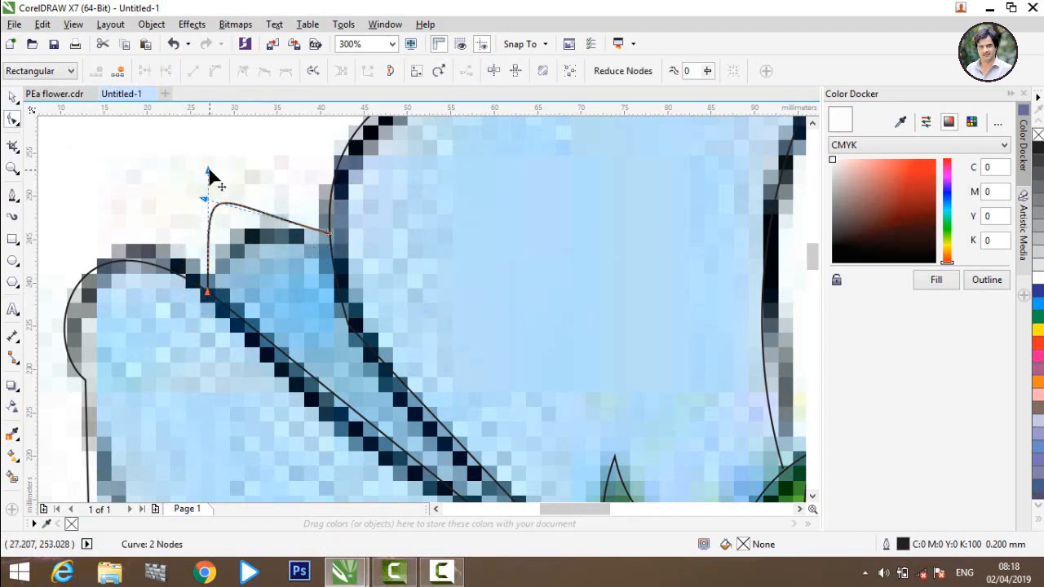
drag(209, 175, 240, 221)
scroll(115, 121, down, 2)
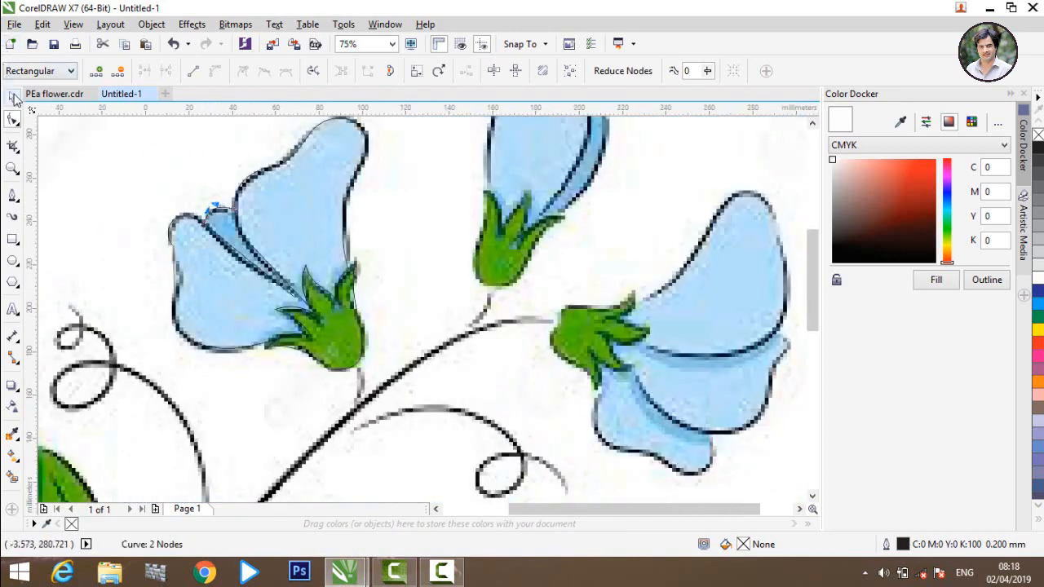
Step: Move the reference bitmap to the right so that it no longer covers the traced flower outlines
click(13, 97)
click(137, 253)
scroll(137, 253, down, 2)
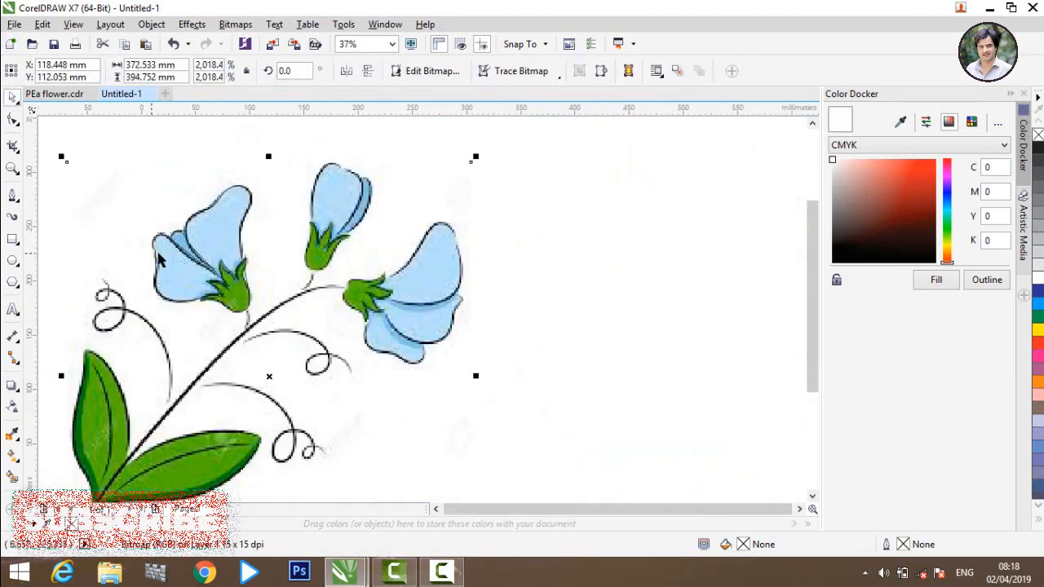
scroll(352, 295, up, 1)
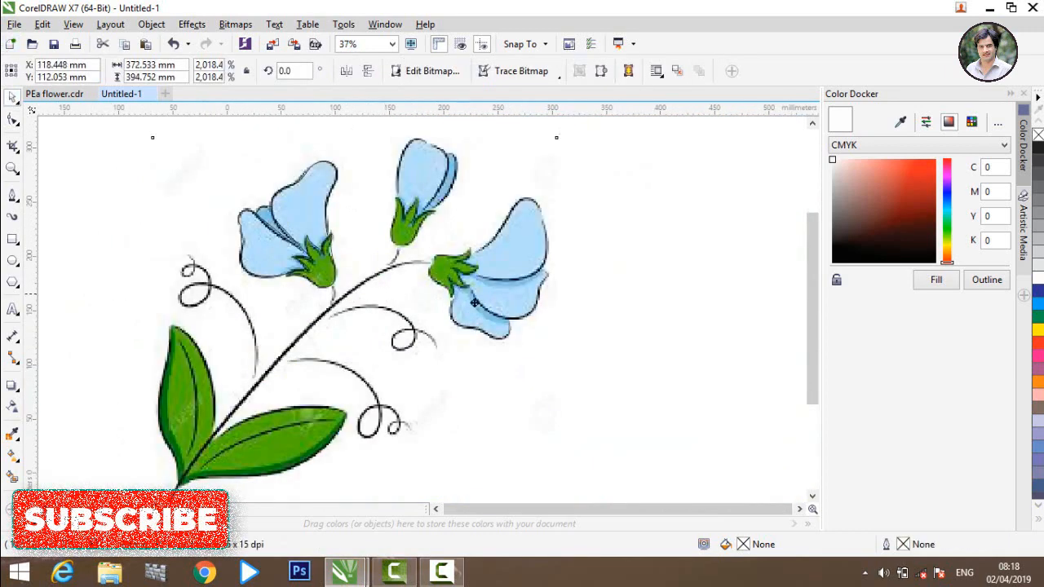
mouse_move(352, 295)
mouse_down()
mouse_move(591, 330)
mouse_move(583, 284)
mouse_move(571, 287)
mouse_up()
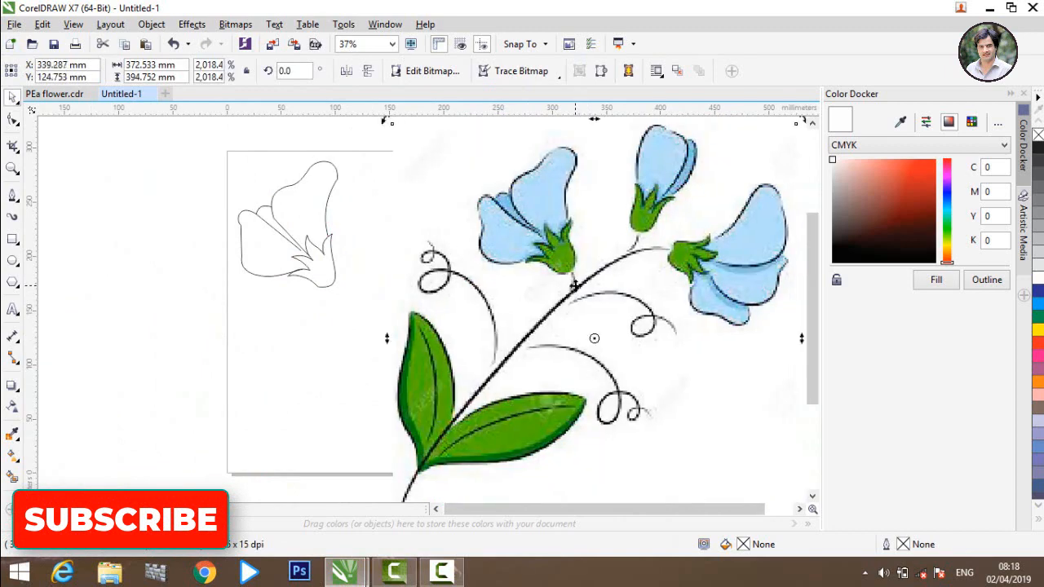
Step: Shrink the reference bitmap from its corner, place it beside the page's upper right side and deselect it
scroll(578, 290, down, 2)
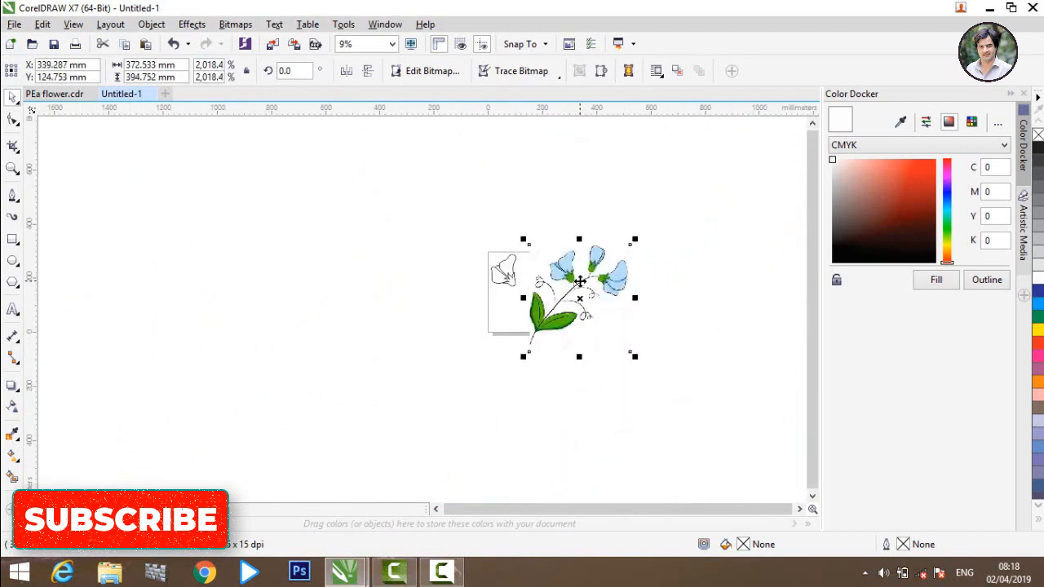
scroll(579, 282, up, 2)
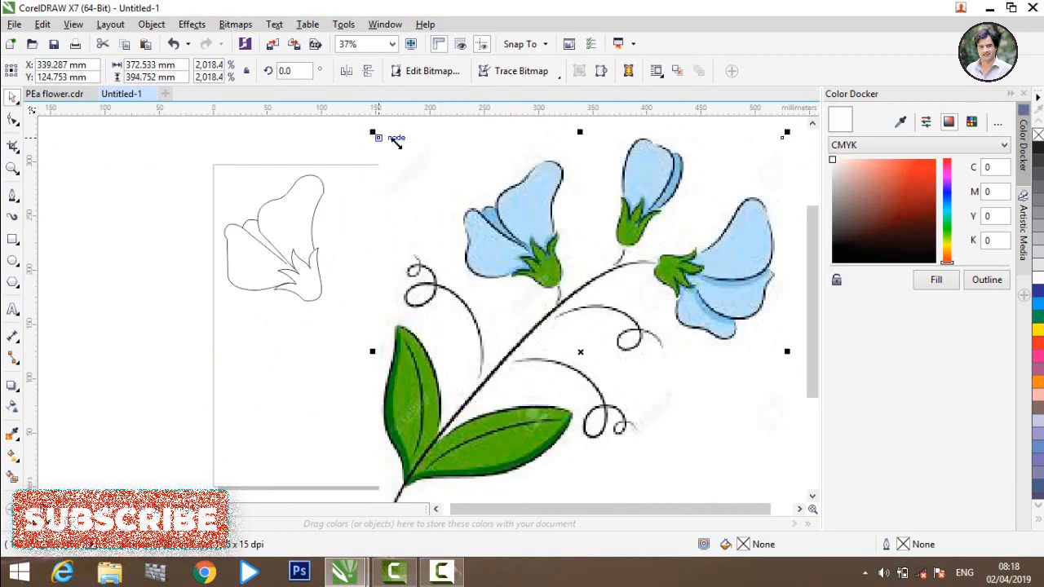
drag(378, 136, 649, 425)
drag(693, 483, 538, 143)
click(214, 200)
scroll(213, 200, up, 1)
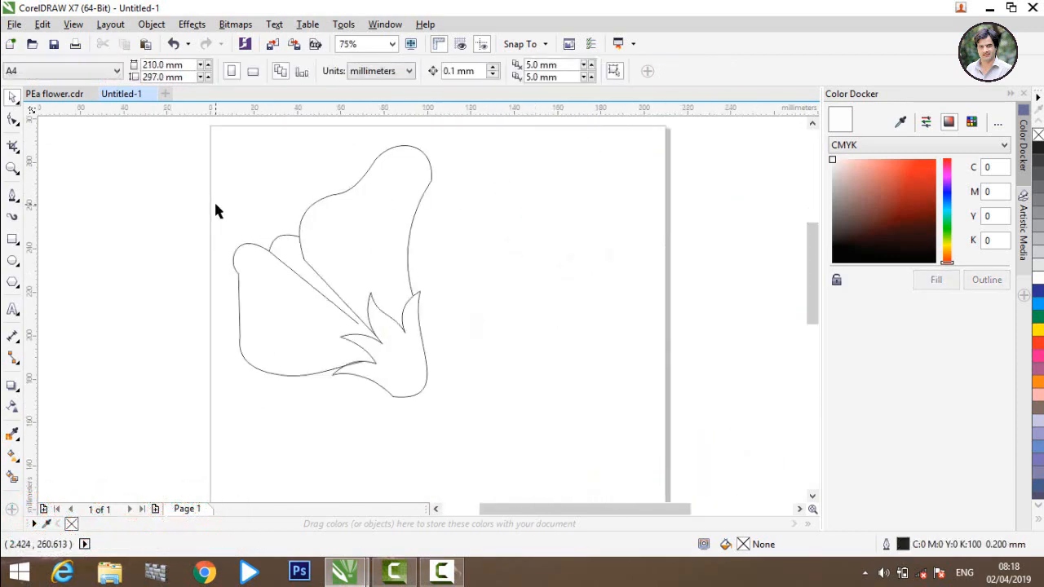
scroll(214, 204, up, 1)
scroll(432, 280, down, 1)
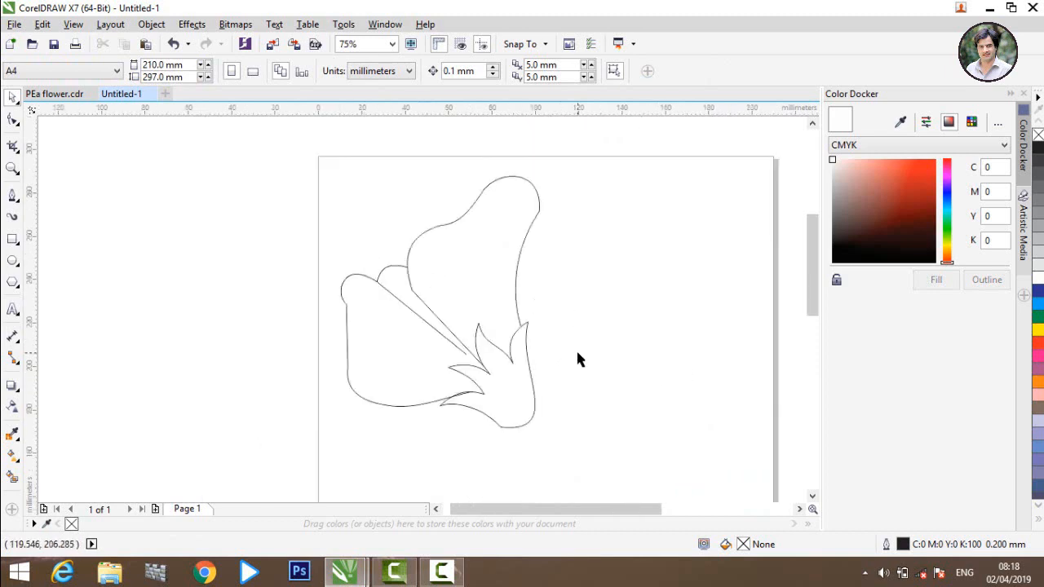
scroll(561, 343, up, 2)
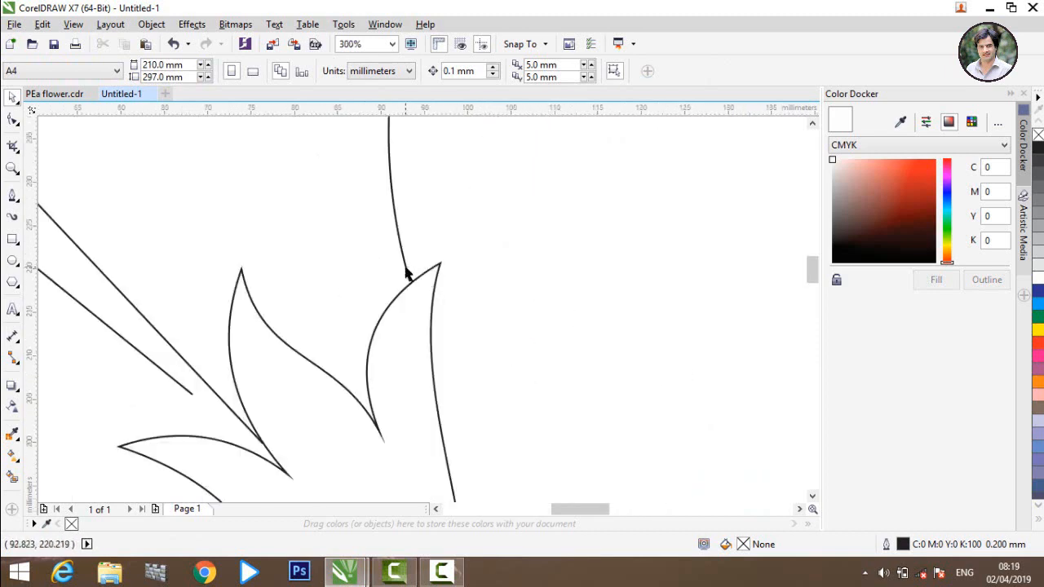
Step: Move the large petal's outer end node so that it sits exactly on the calyx tip's outline
click(406, 270)
click(13, 119)
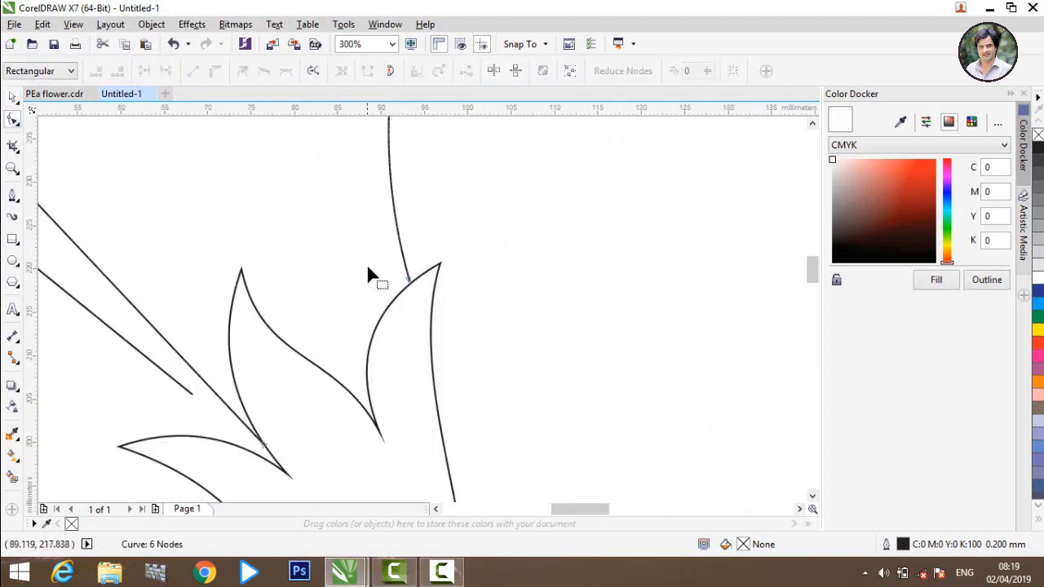
scroll(412, 281, up, 2)
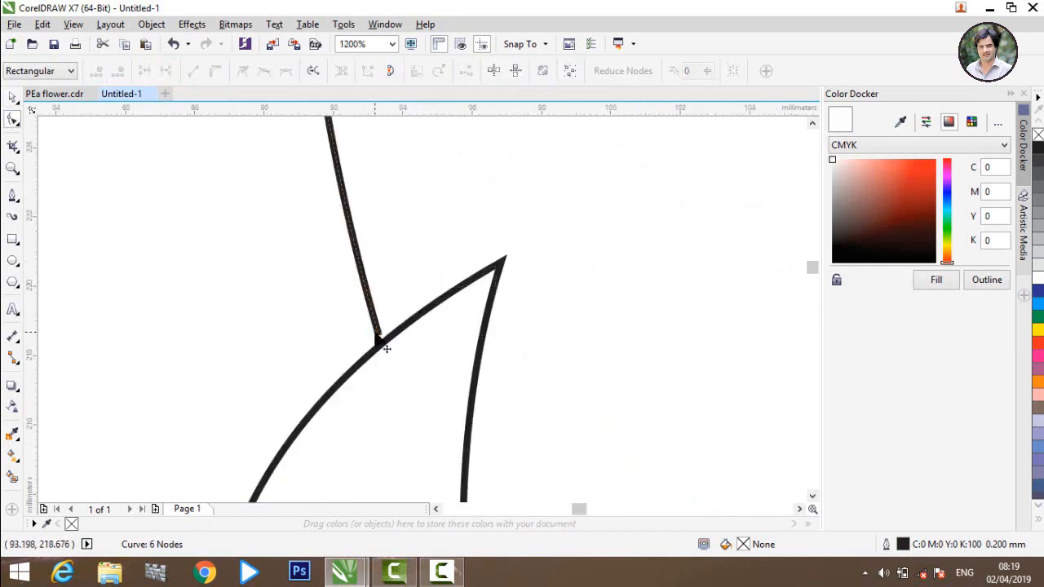
drag(376, 333, 381, 343)
scroll(382, 343, down, 3)
scroll(381, 343, down, 3)
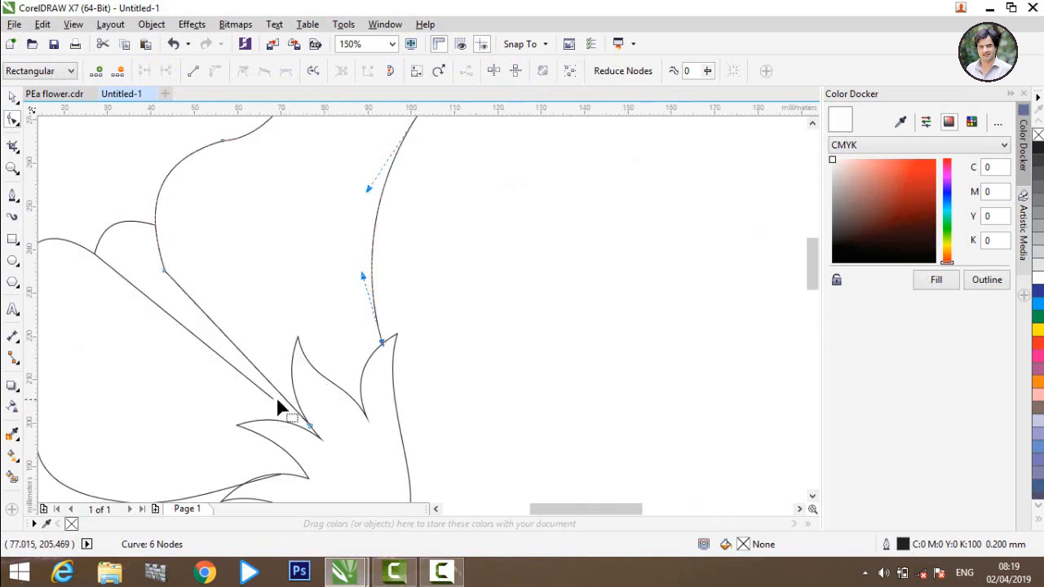
Step: Extend the lower petal's straight inner edge by moving its end node onto the calyx outline
click(273, 398)
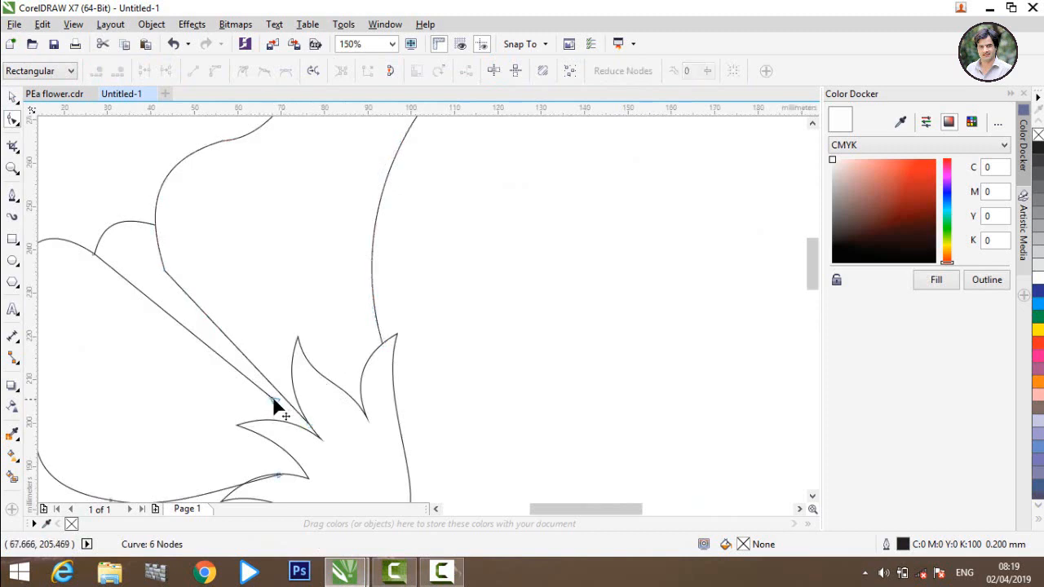
scroll(276, 384, up, 3)
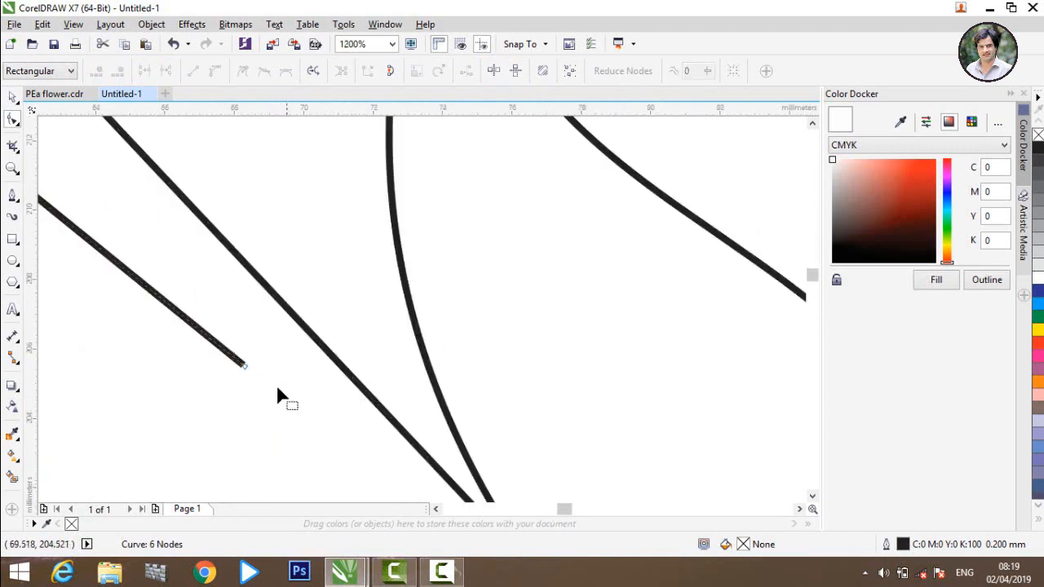
scroll(299, 345, down, 2)
scroll(349, 471, up, 1)
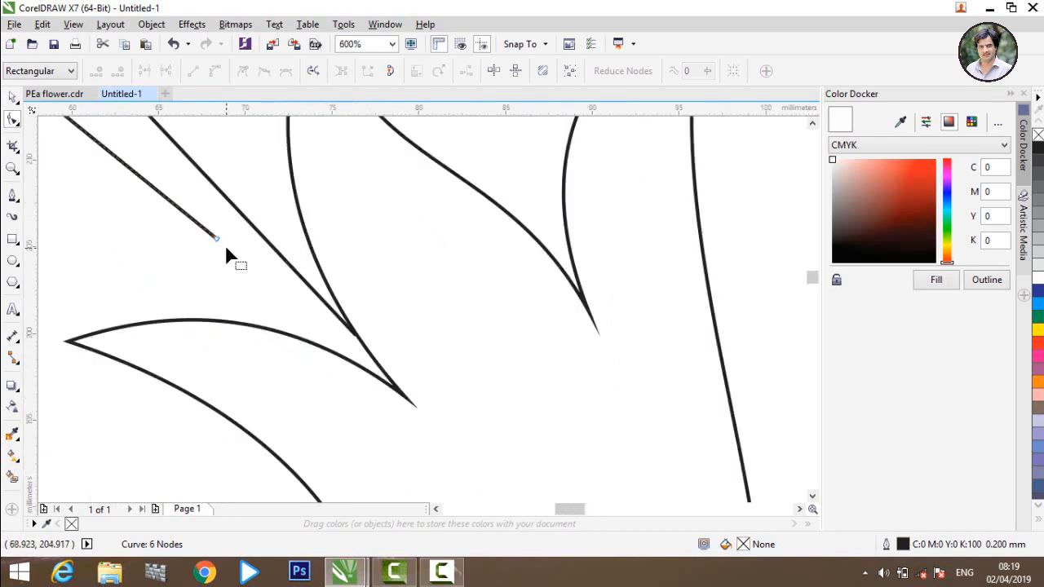
drag(213, 238, 353, 366)
scroll(354, 350, up, 2)
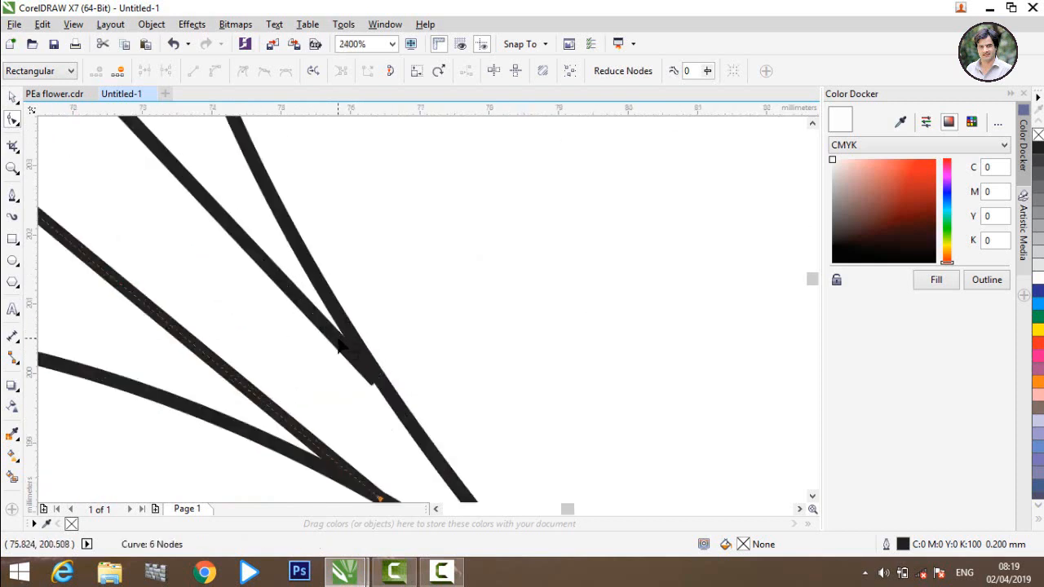
Step: Lengthen the large petal's straight inner edge so that its end node meets the calyx line
click(366, 399)
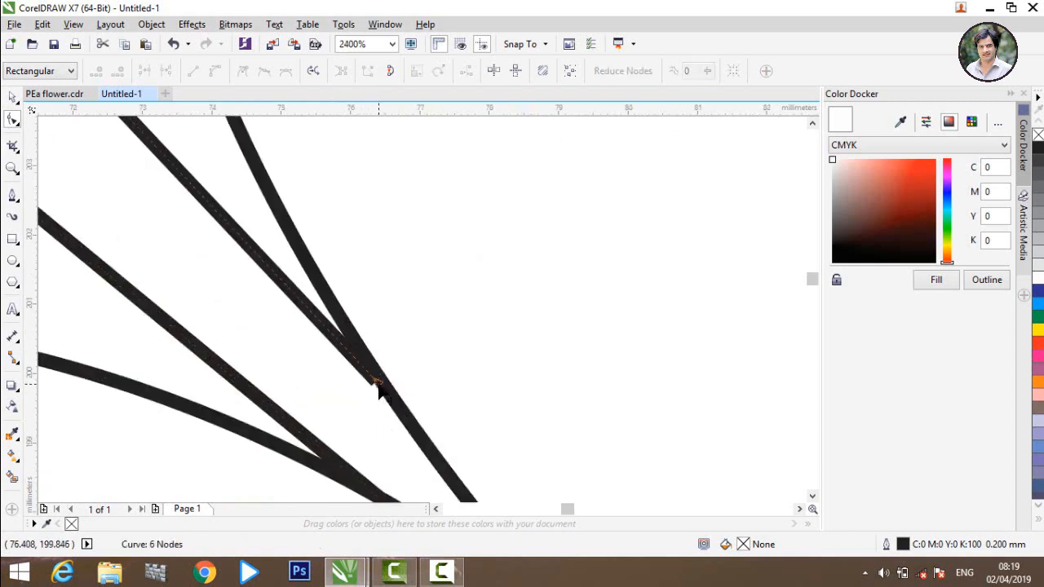
drag(378, 384, 380, 406)
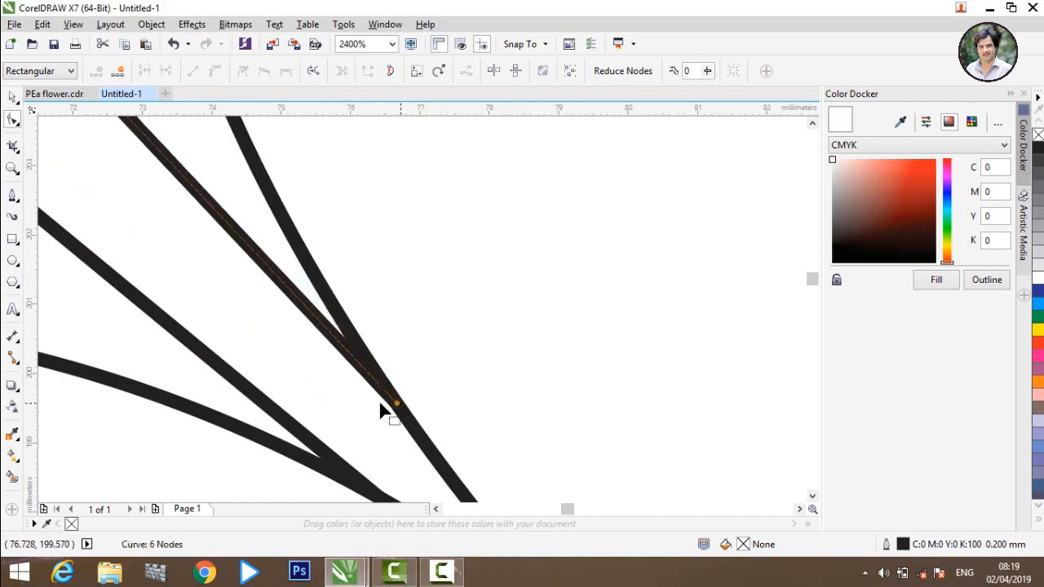
scroll(380, 408, down, 3)
scroll(277, 399, down, 3)
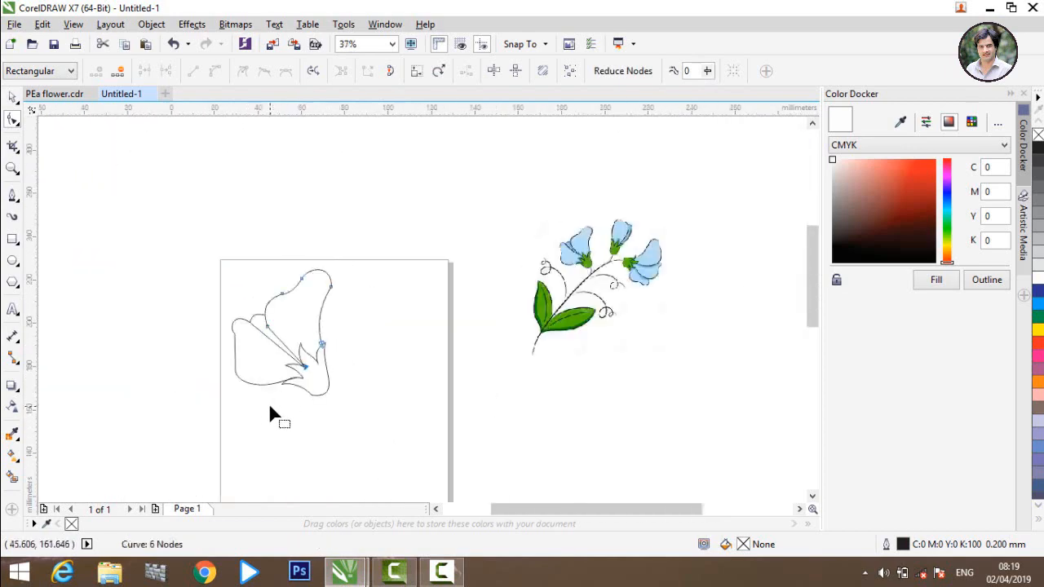
Step: Pull the end node of the lower petal's bottom curve back to where it meets the lowest calyx tip
scroll(271, 412, up, 2)
scroll(285, 395, down, 1)
scroll(300, 375, up, 2)
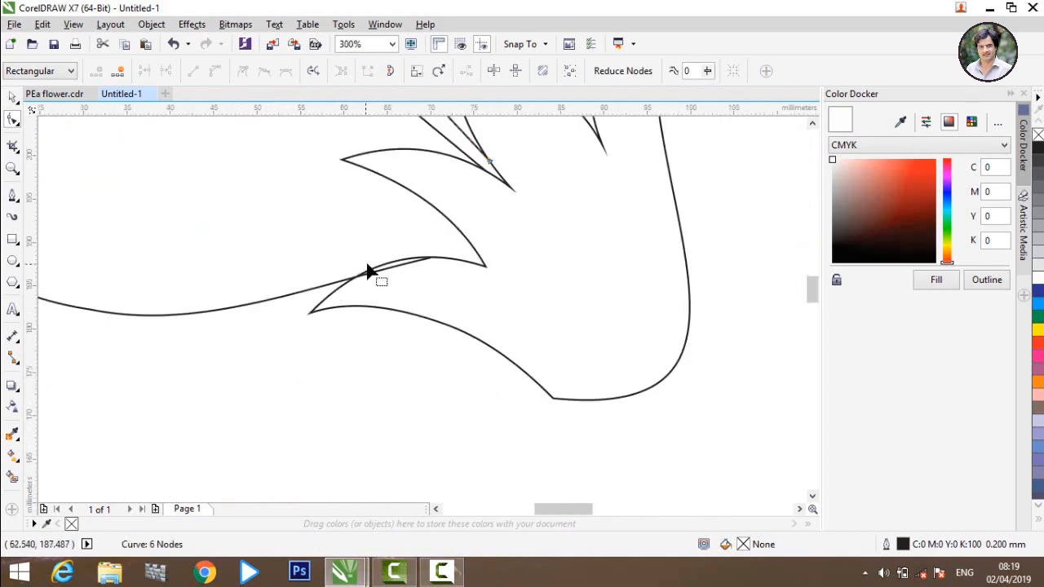
scroll(367, 272, up, 2)
click(423, 293)
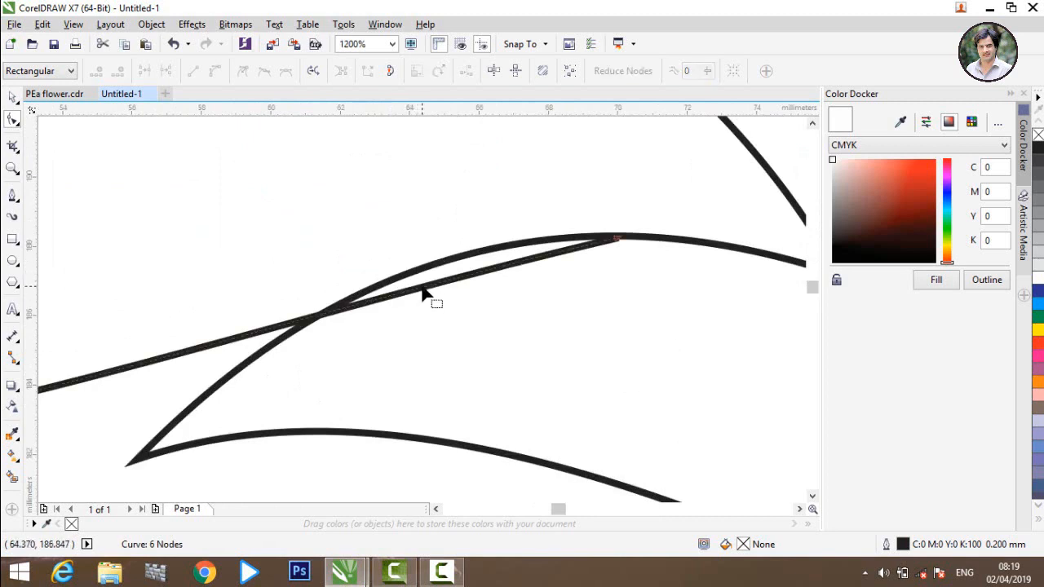
drag(615, 243, 468, 271)
drag(619, 240, 350, 302)
scroll(373, 303, down, 7)
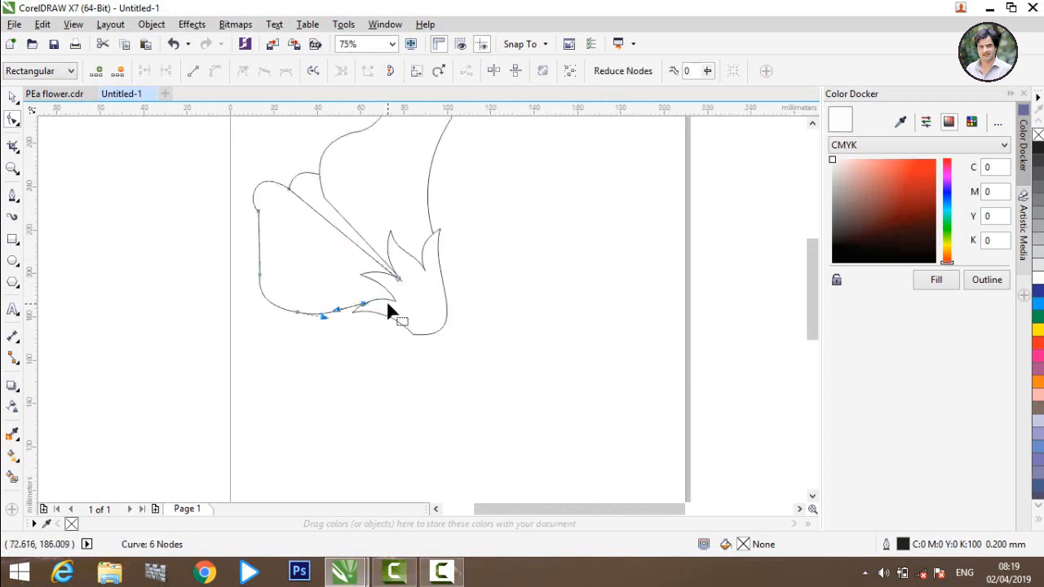
Step: Rotate the whole traced flower about 41 degrees clockwise so that it stands upright, and deselect it
click(236, 322)
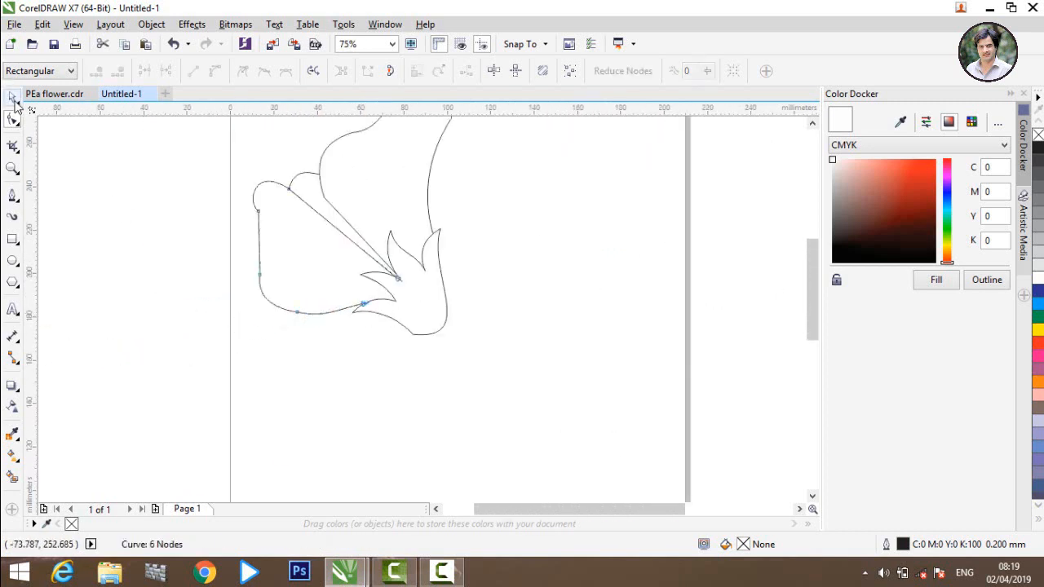
click(13, 97)
scroll(297, 268, down, 4)
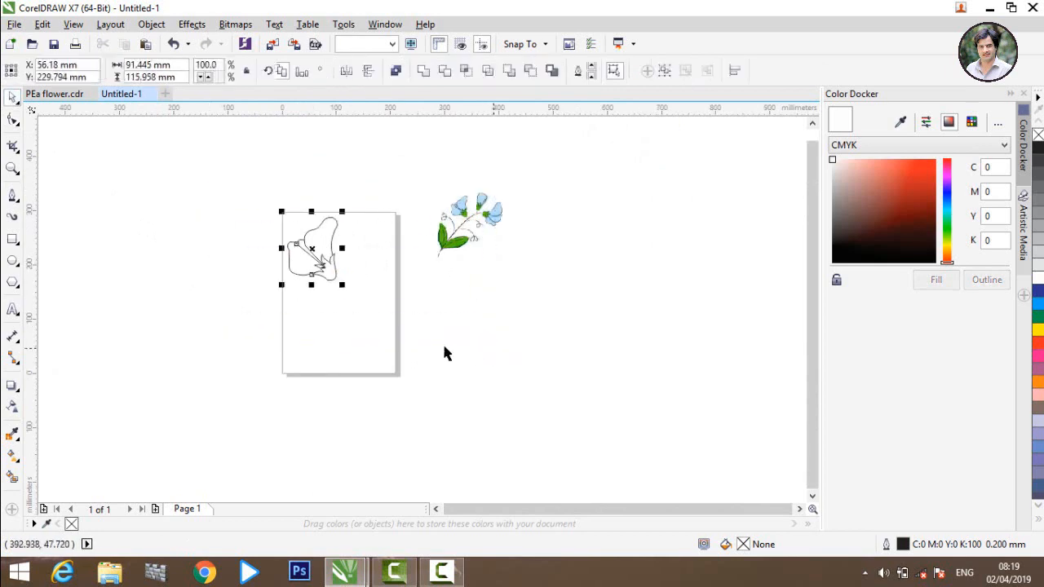
click(314, 235)
drag(341, 211, 375, 238)
click(334, 273)
Step: Delete the corner node beside the left petal's rounded tip to smooth its outline
scroll(326, 273, up, 4)
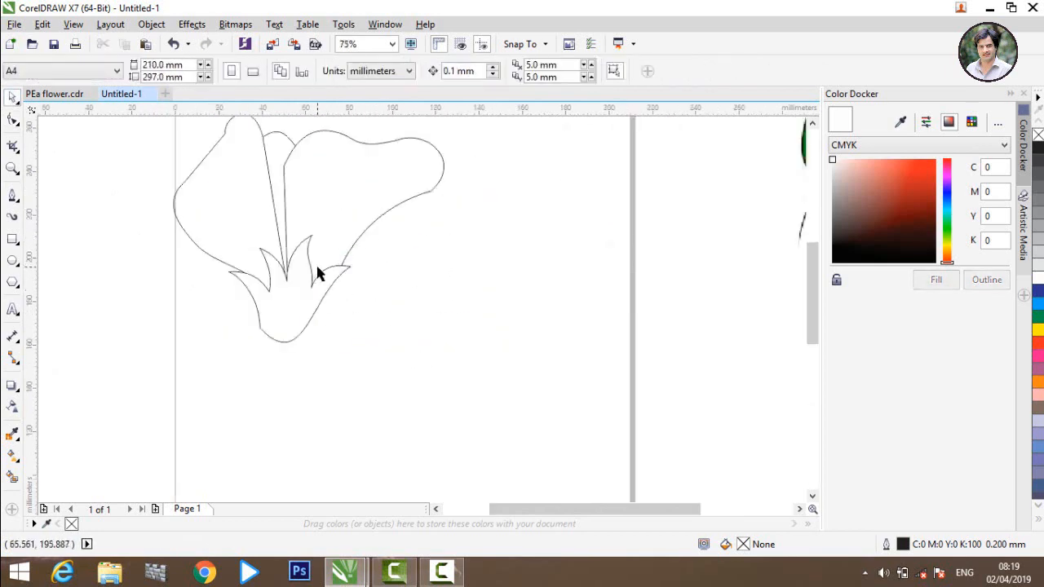
scroll(314, 245, down, 4)
scroll(305, 204, up, 4)
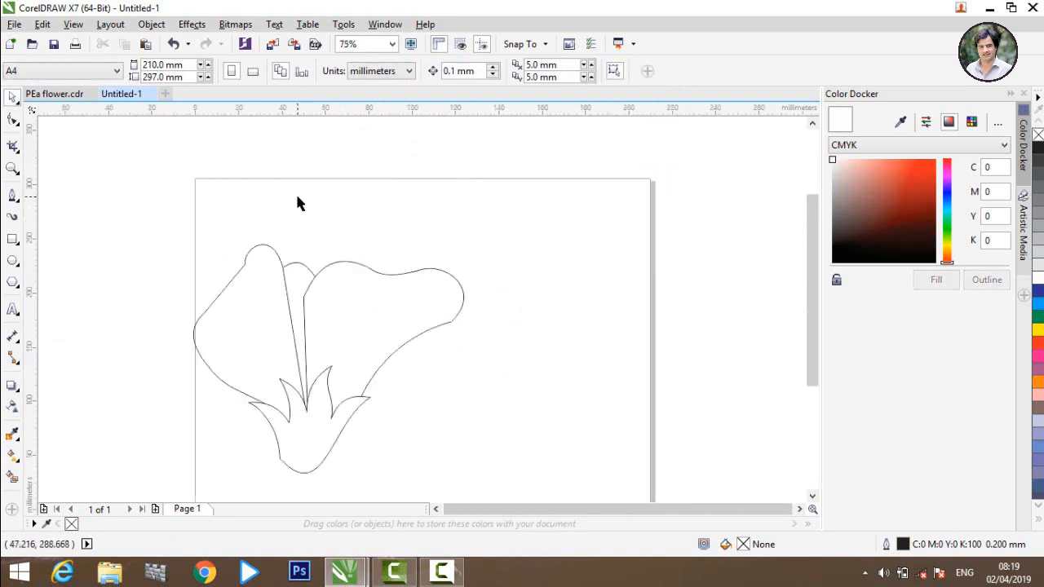
scroll(298, 318, down, 2)
scroll(298, 310, up, 3)
scroll(299, 302, down, 1)
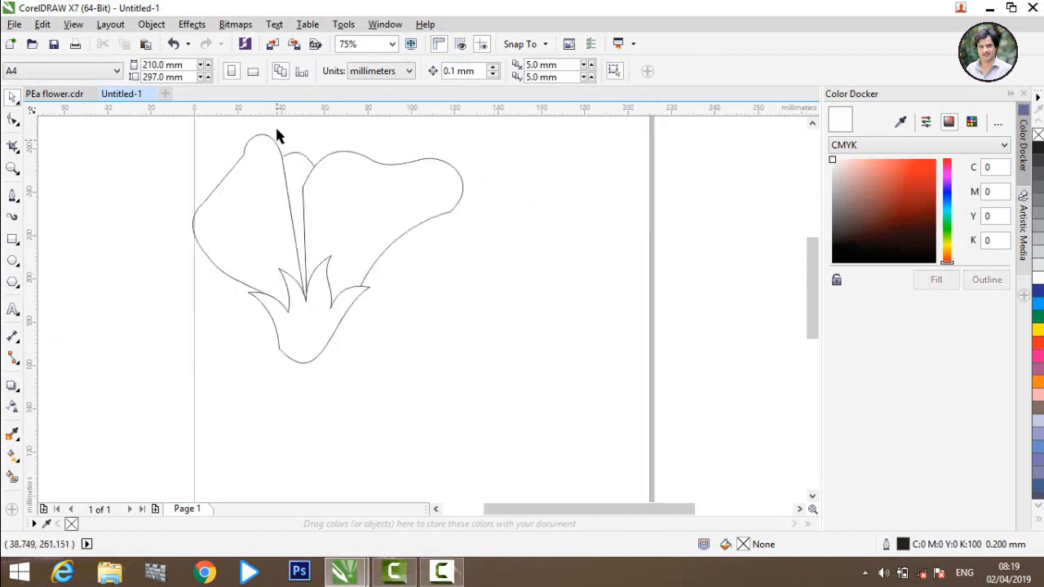
scroll(276, 139, up, 2)
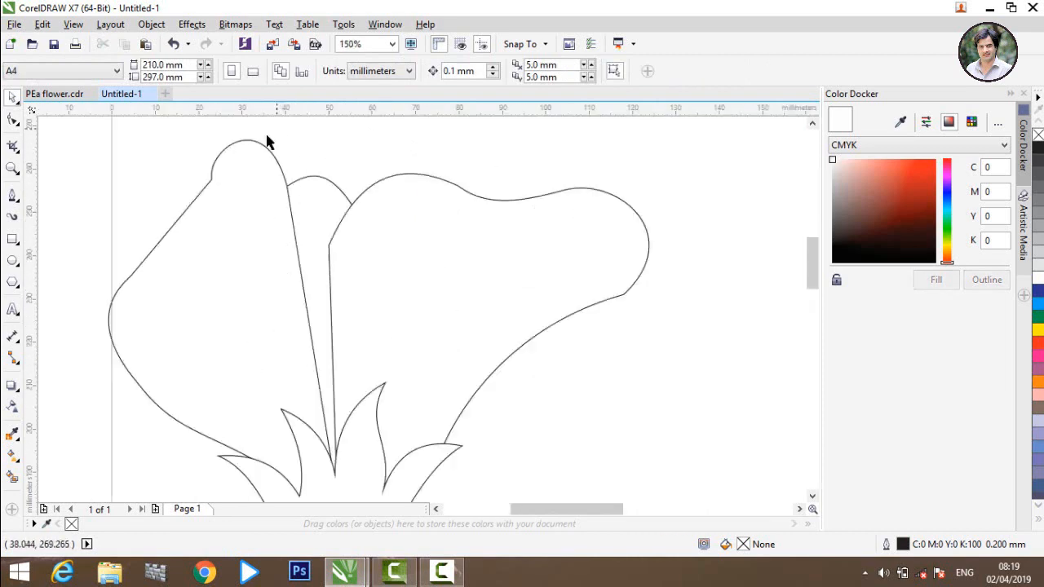
click(212, 181)
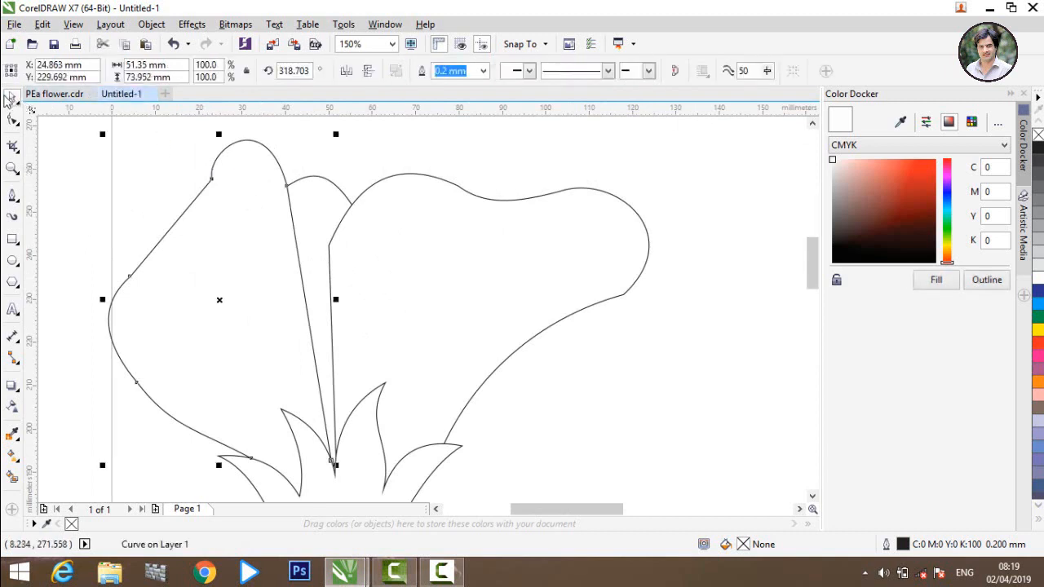
click(12, 119)
scroll(253, 172, up, 2)
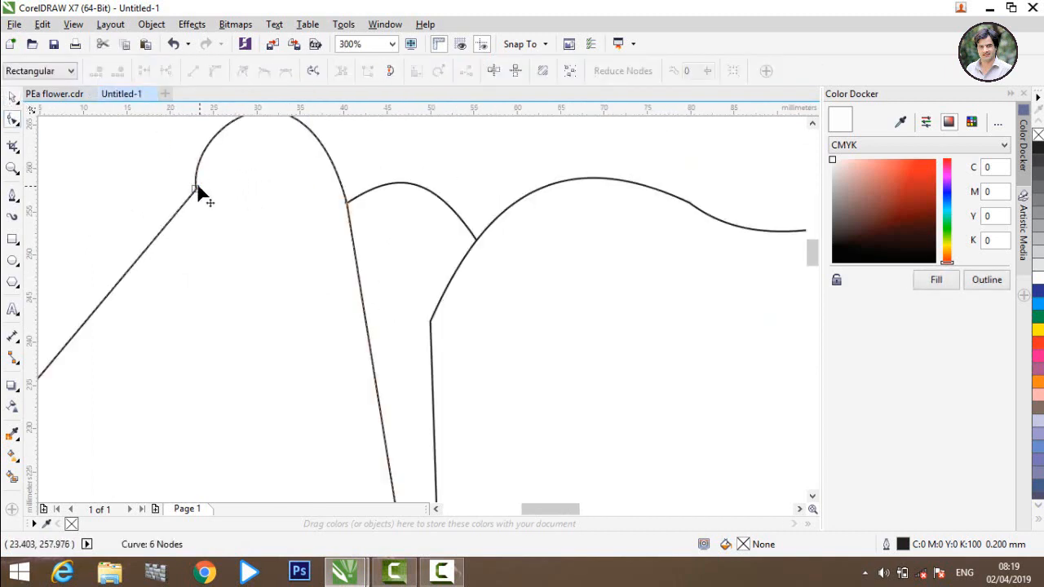
click(194, 187)
key(Delete)
scroll(196, 204, down, 4)
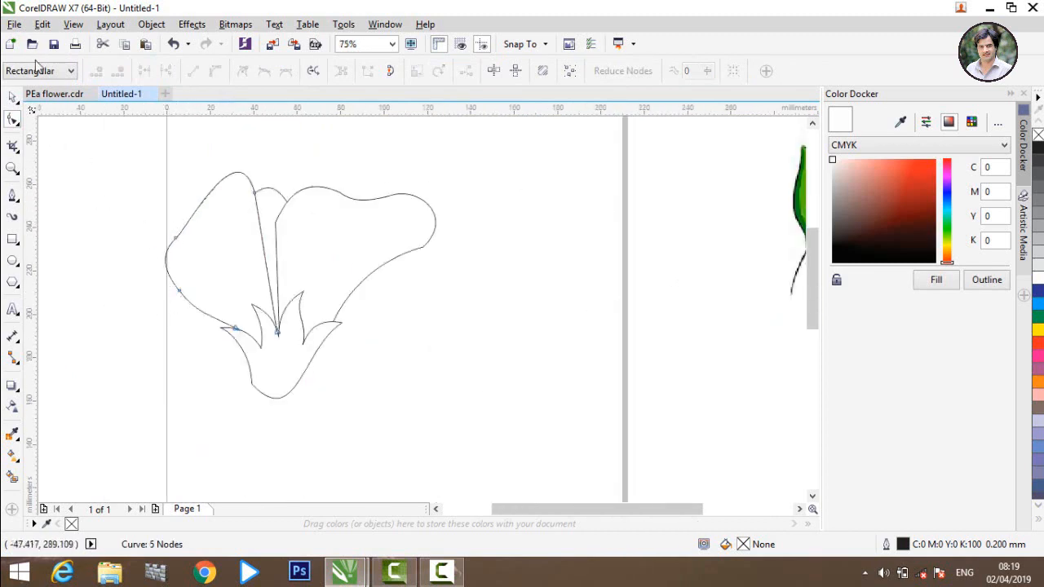
Step: Delete the corner node on the right petal's inner edge so that the edge becomes one smooth curve
click(12, 97)
click(115, 151)
click(350, 214)
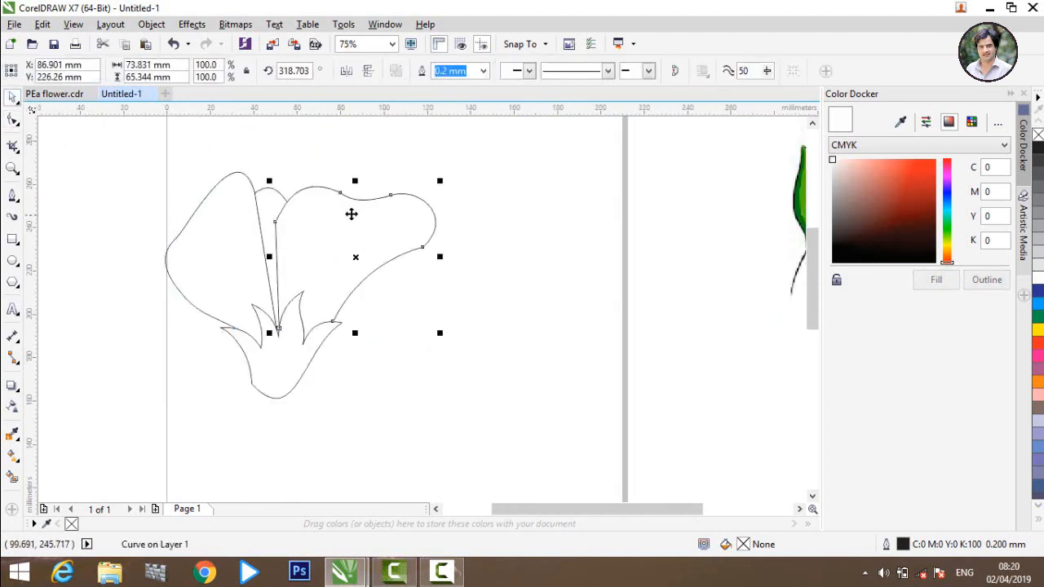
click(13, 119)
scroll(273, 236, up, 5)
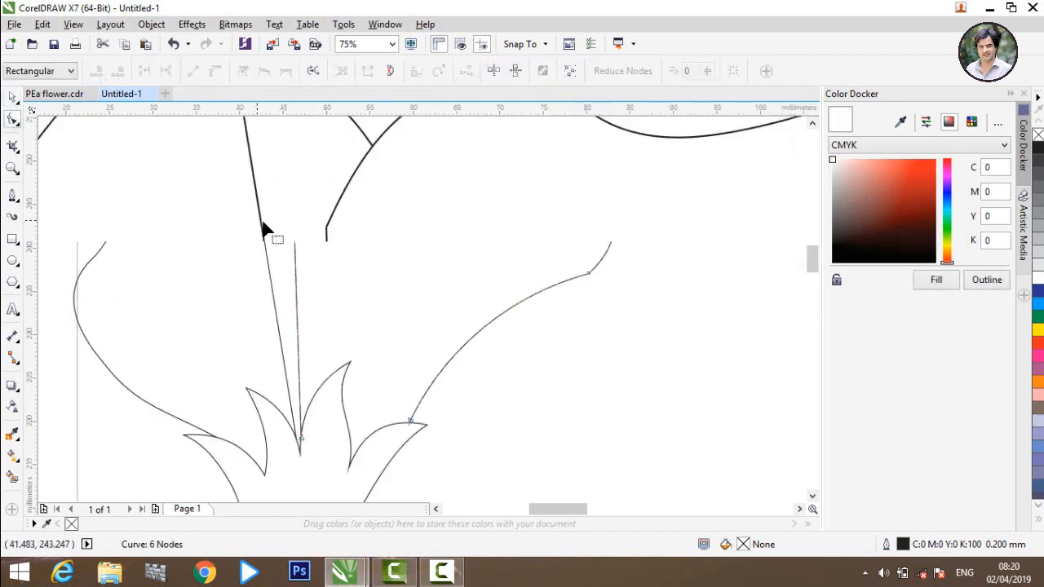
click(389, 234)
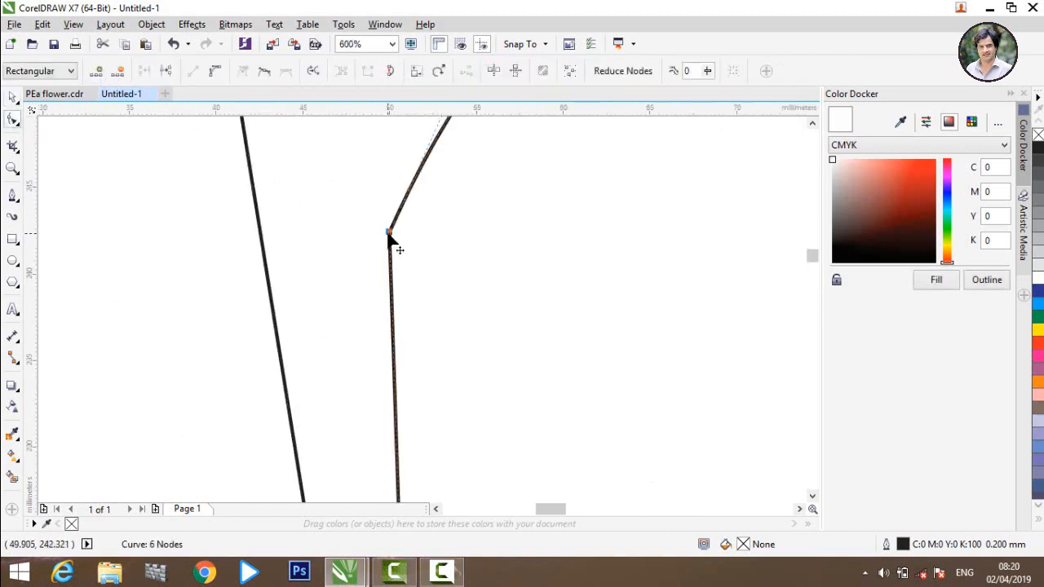
key(Delete)
scroll(387, 233, down, 4)
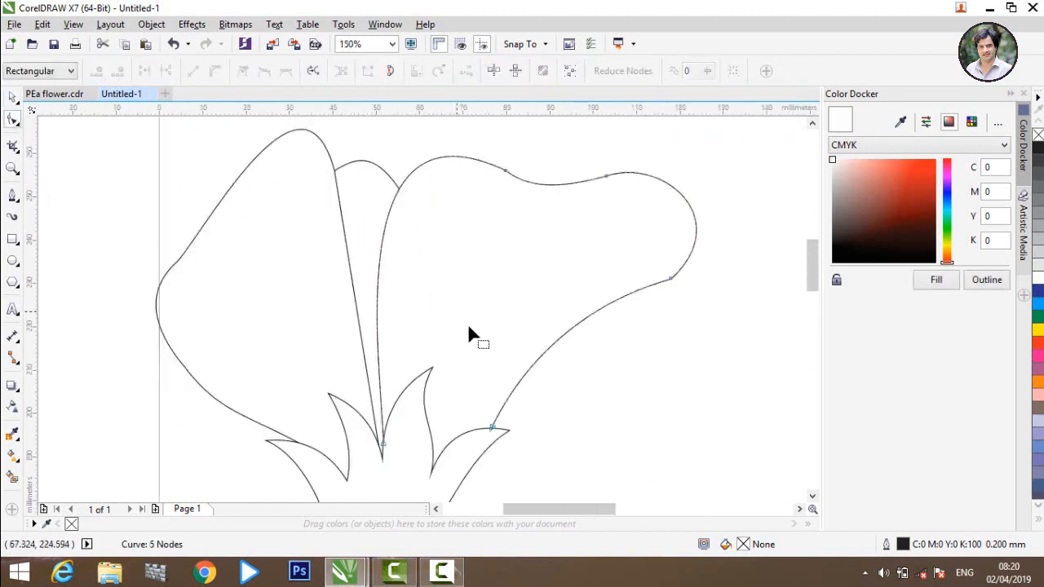
Step: Try to delete the corner node at the outer lower end of the right petal
scroll(678, 282, up, 4)
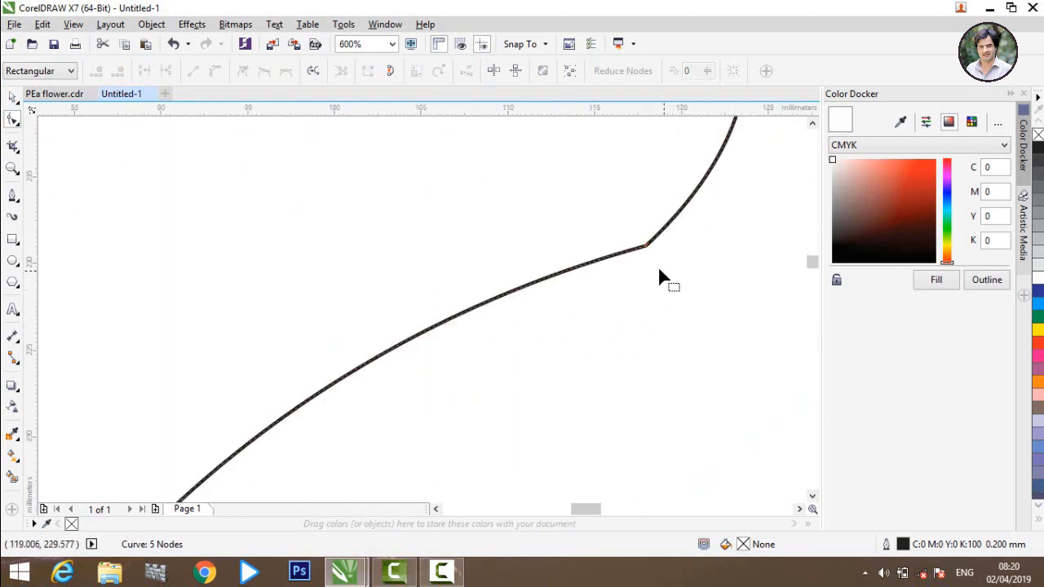
click(644, 247)
key(Delete)
scroll(644, 252, down, 6)
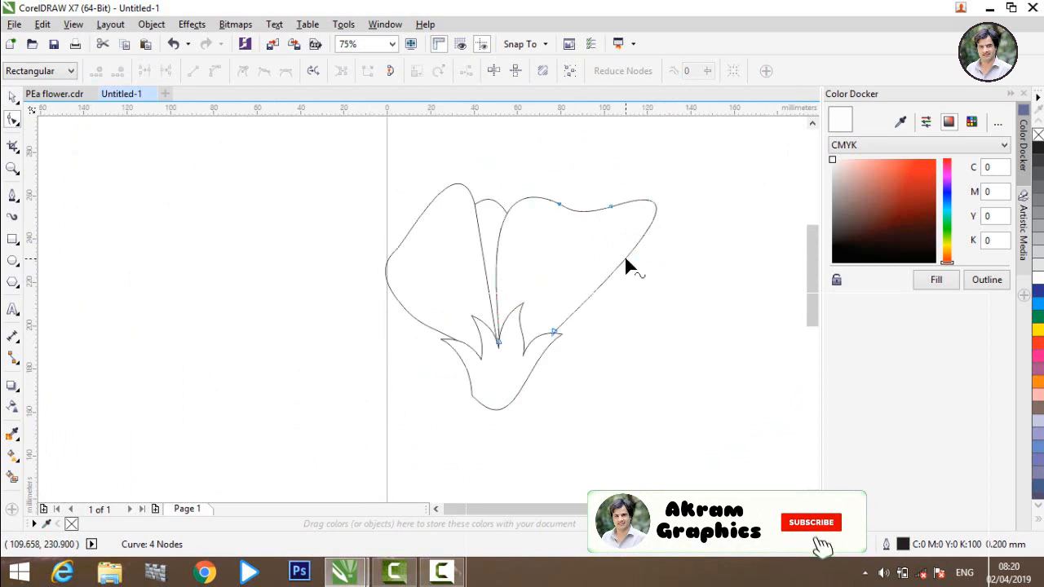
double_click(625, 261)
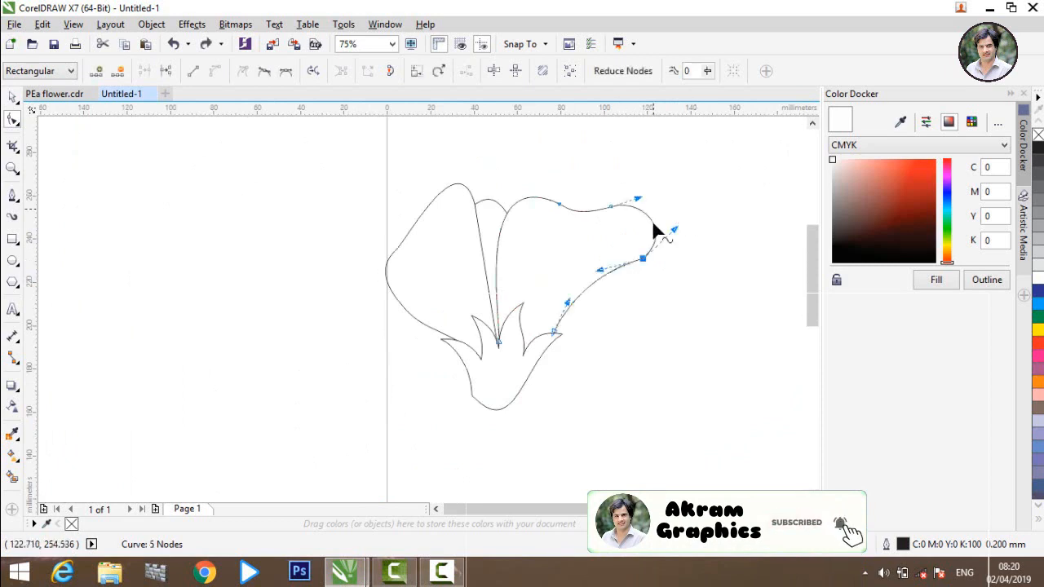
Step: Reshape the right petal's rounded end and lower edge by adjusting the curve handles of its outer nodes
scroll(657, 234, up, 4)
scroll(559, 217, down, 2)
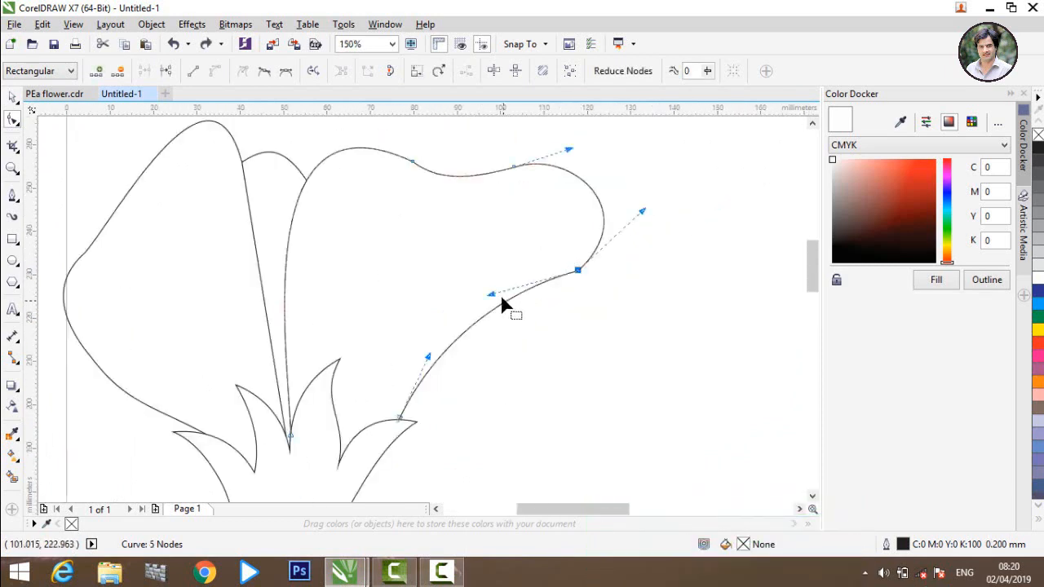
drag(491, 297, 459, 305)
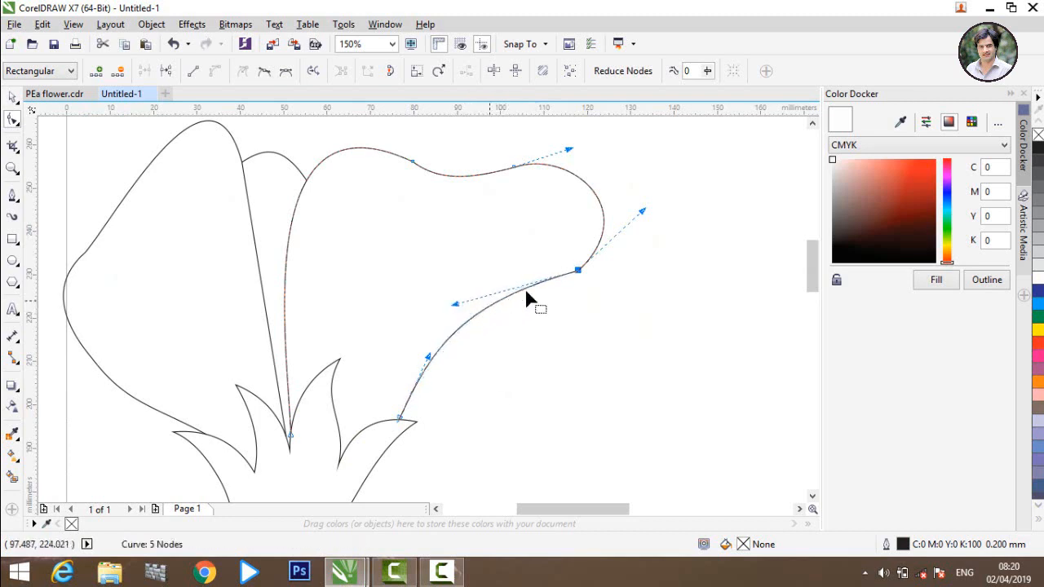
drag(643, 211, 638, 243)
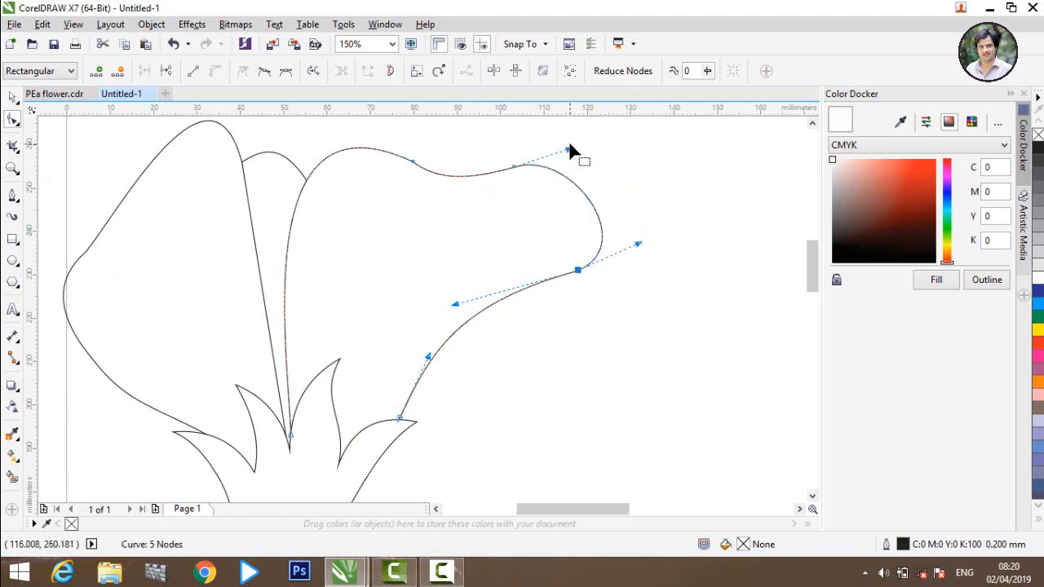
drag(568, 150, 597, 162)
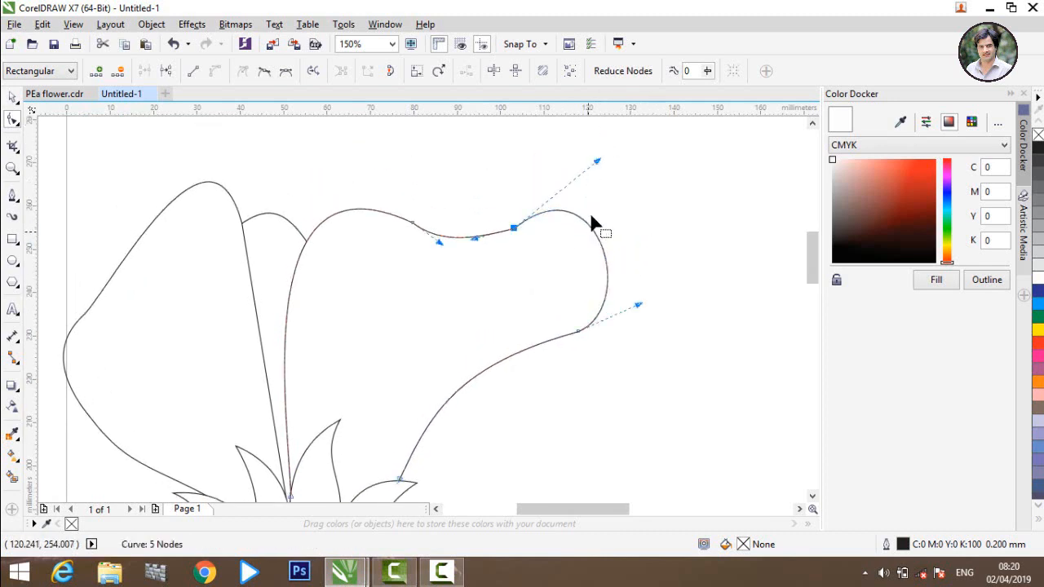
drag(591, 166, 584, 187)
scroll(424, 208, down, 2)
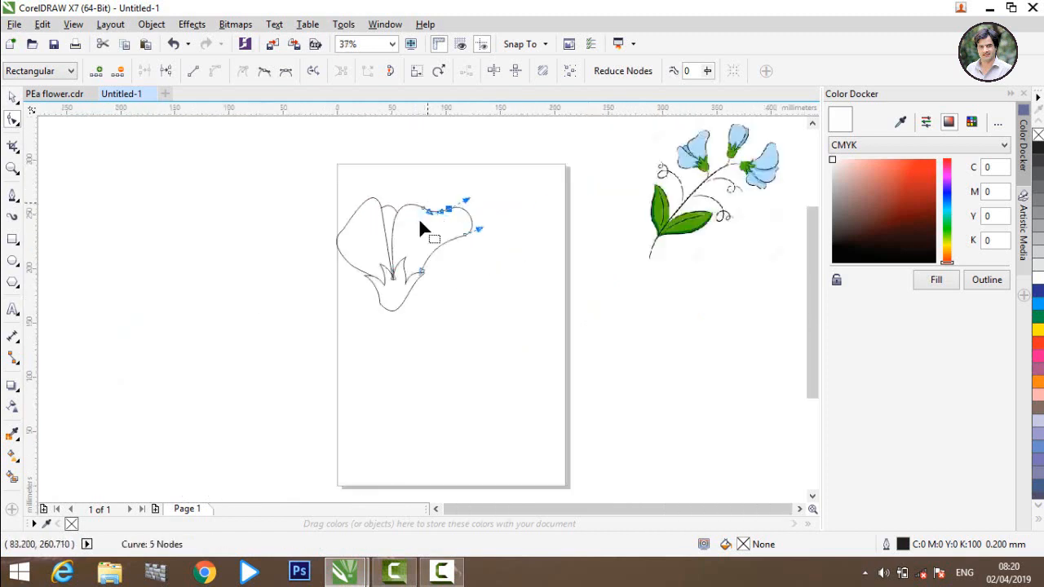
Step: Try to delete the corner node on the left side of the calyx's rounded base
click(12, 97)
click(415, 393)
scroll(399, 313, up, 2)
click(349, 299)
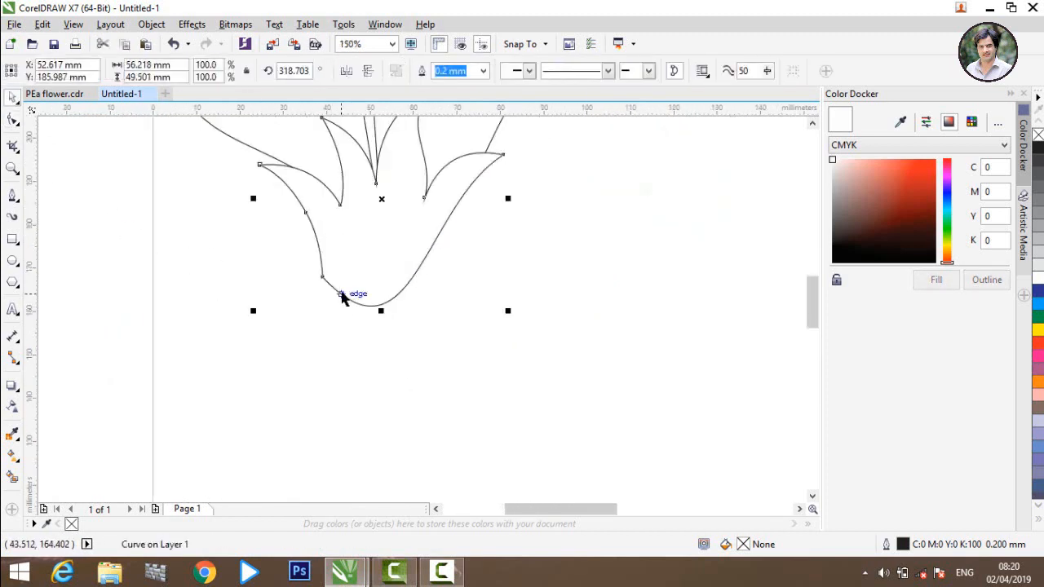
click(12, 120)
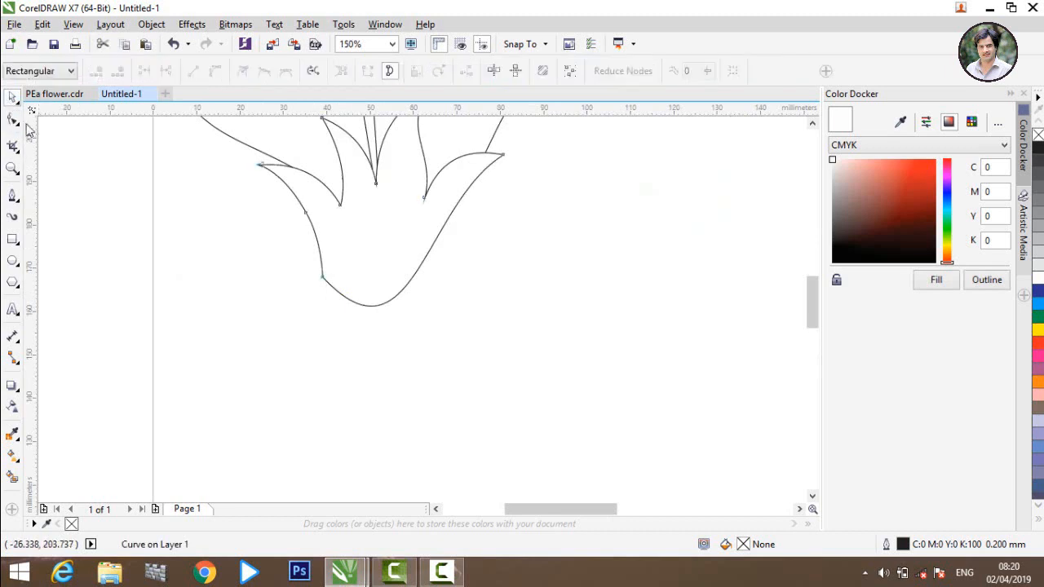
scroll(328, 312, up, 3)
scroll(339, 396, down, 3)
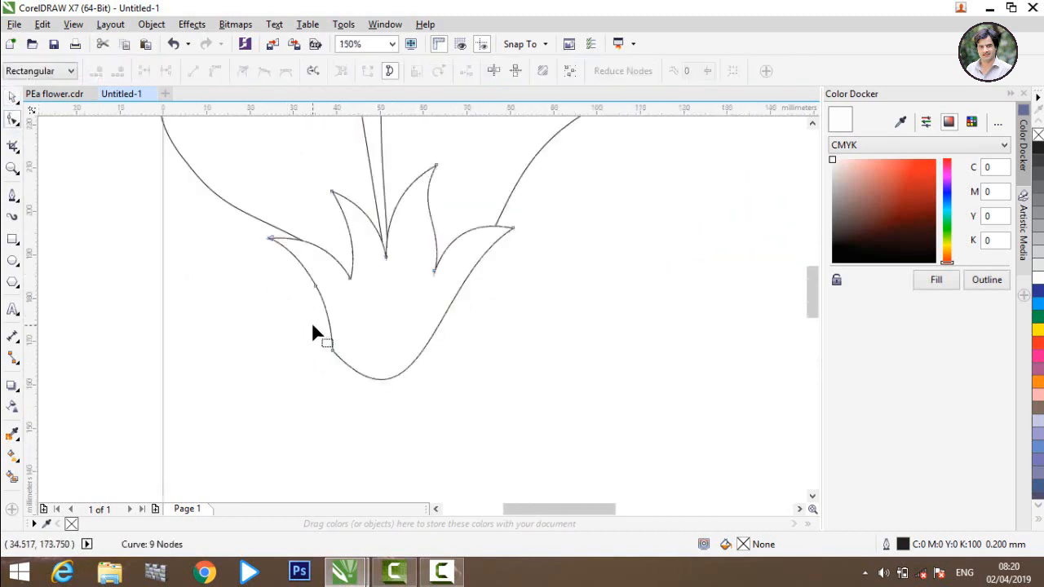
scroll(314, 331, up, 3)
scroll(310, 286, down, 2)
scroll(318, 354, up, 1)
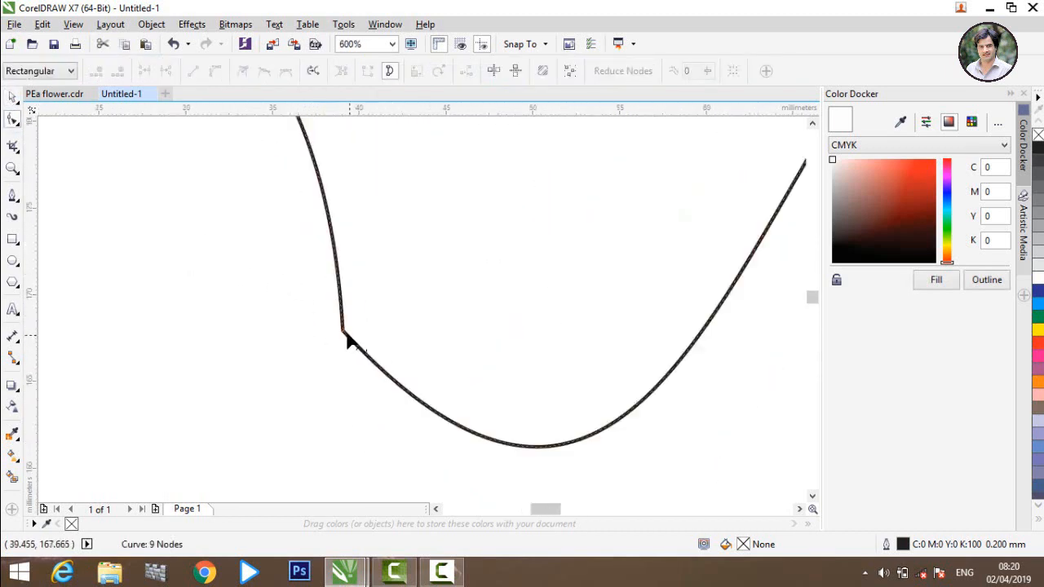
click(342, 333)
key(Delete)
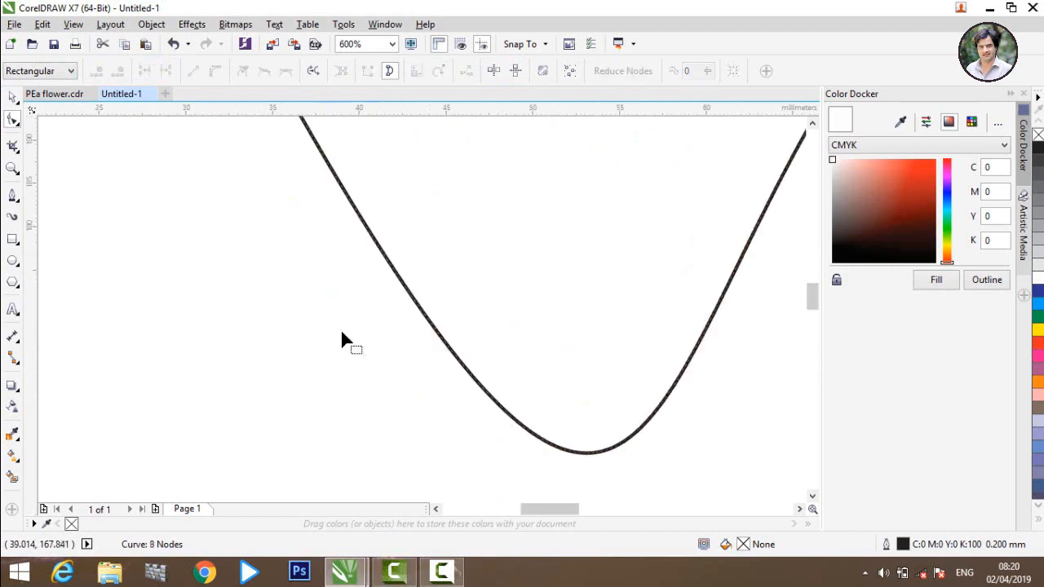
scroll(340, 328, down, 1)
key(ctrl+z)
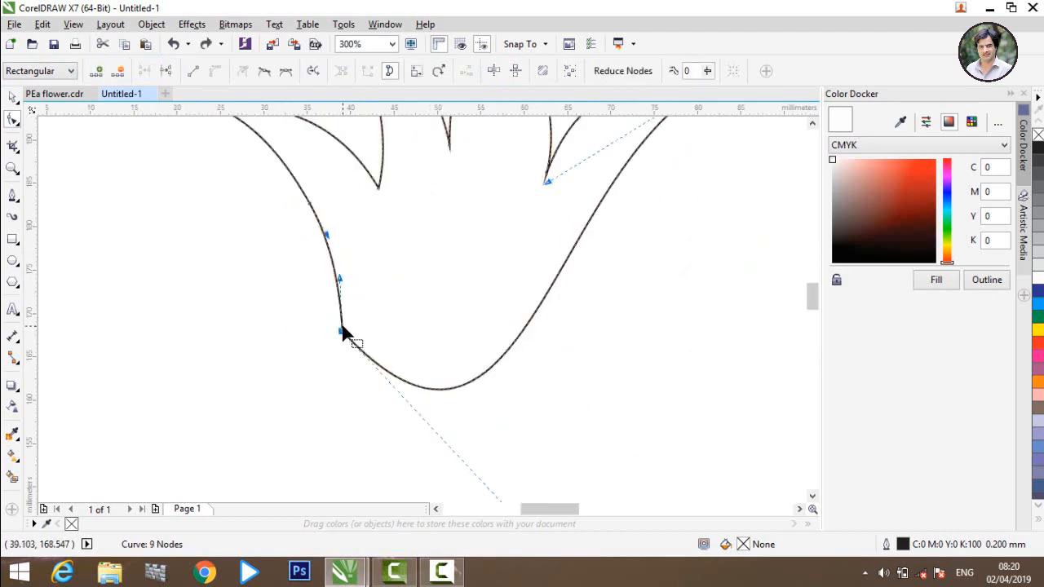
Step: Adjust the curve handle of the calyx's lower left corner node, and delete that node to smooth the base
scroll(239, 335, down, 2)
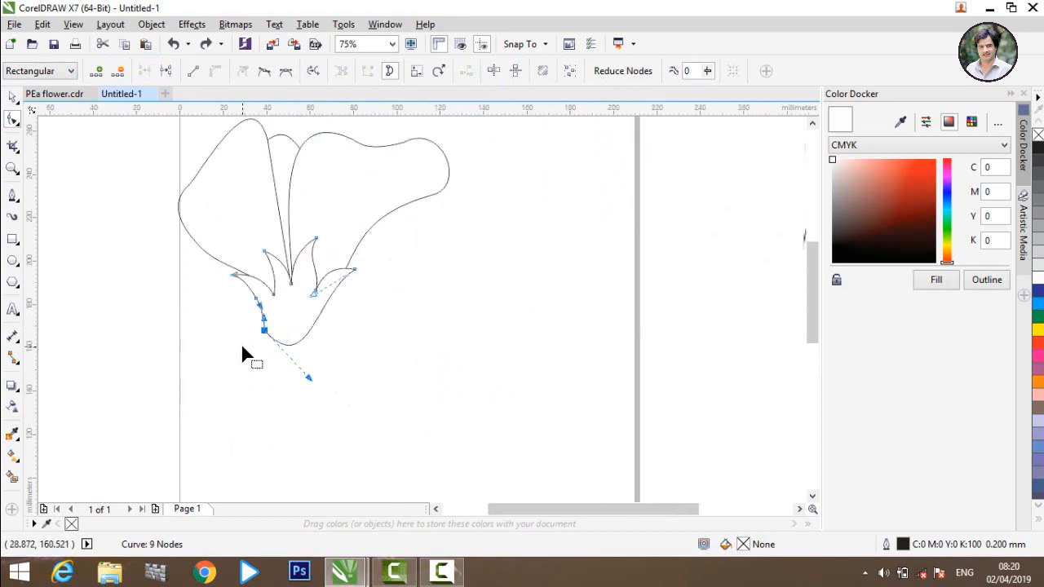
scroll(282, 344, up, 2)
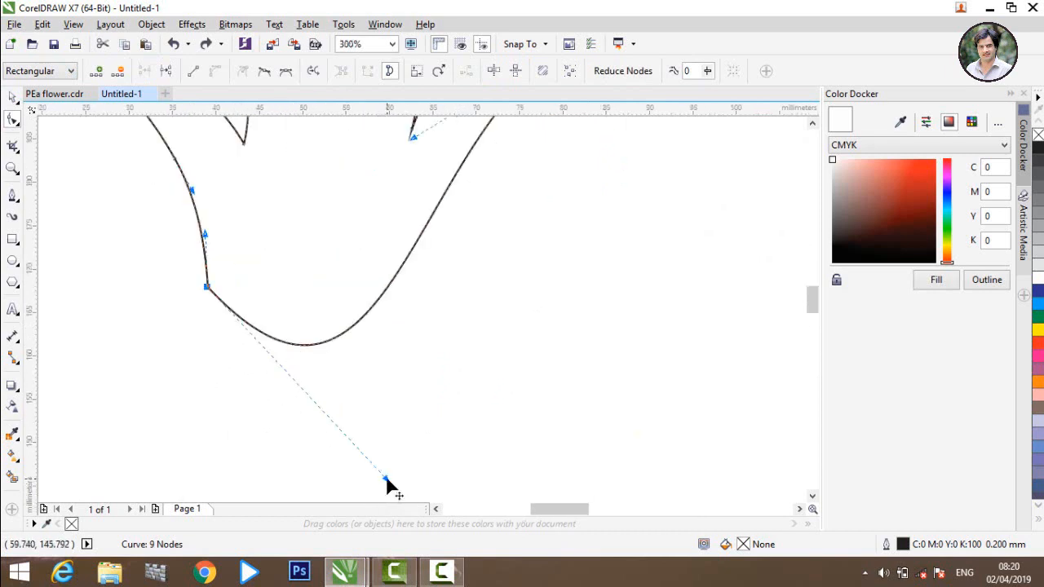
drag(386, 481, 426, 340)
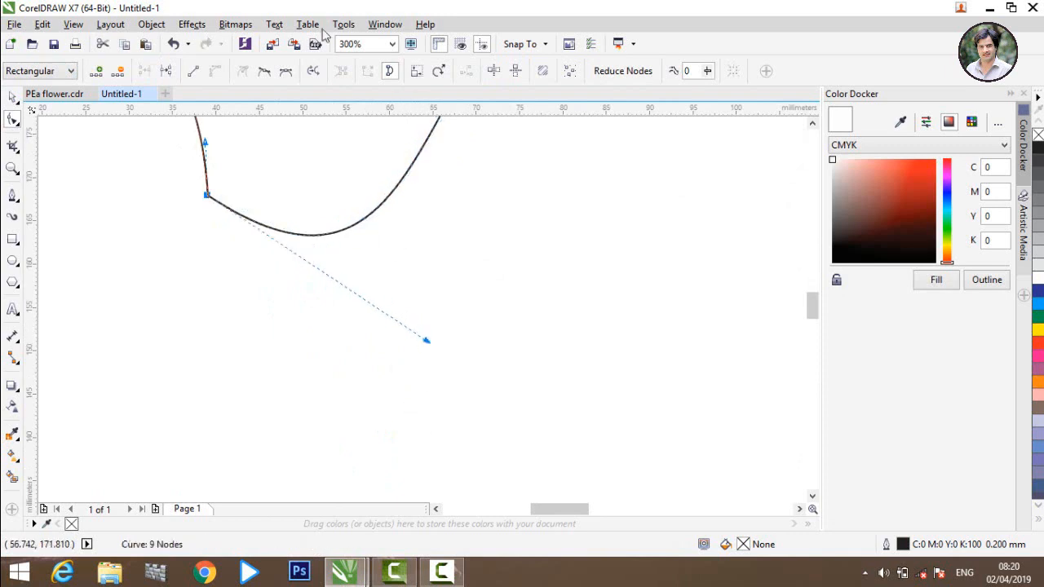
scroll(113, 200, down, 3)
scroll(112, 171, up, 4)
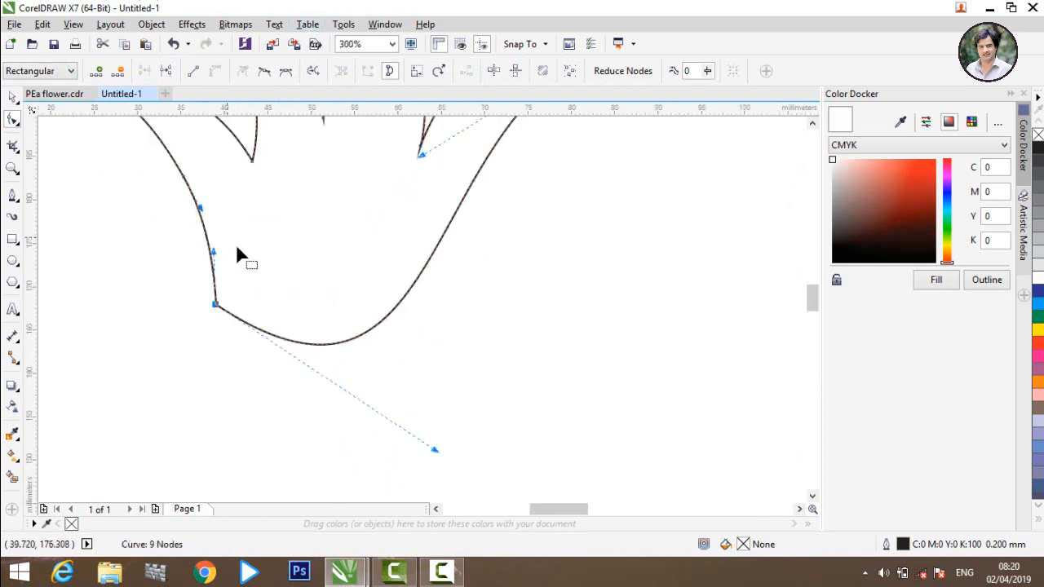
click(185, 252)
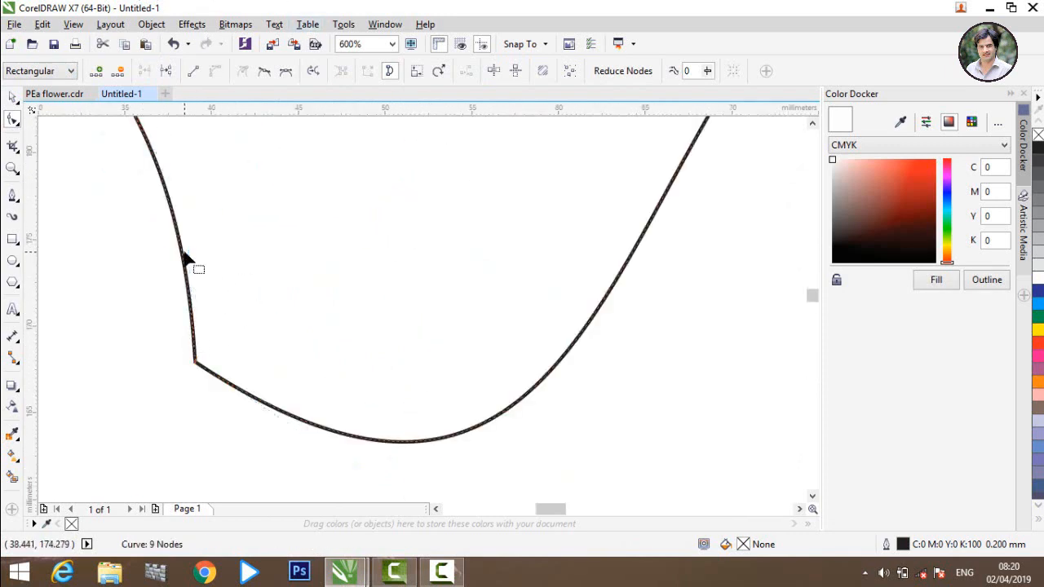
double_click(195, 362)
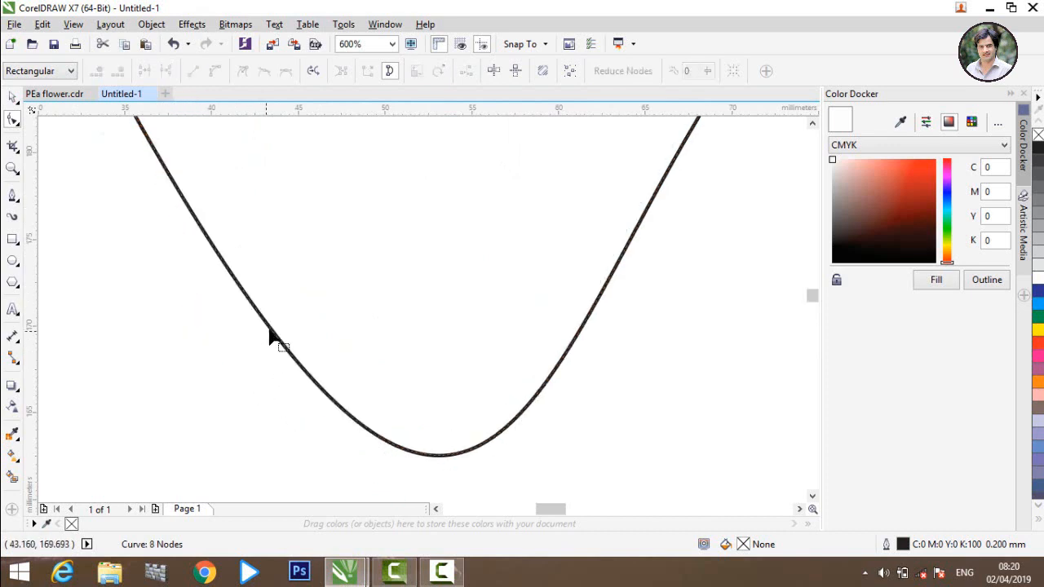
Step: Bow the calyx's lower left and right side curves slightly outward to round its base, and deselect the outline
click(269, 328)
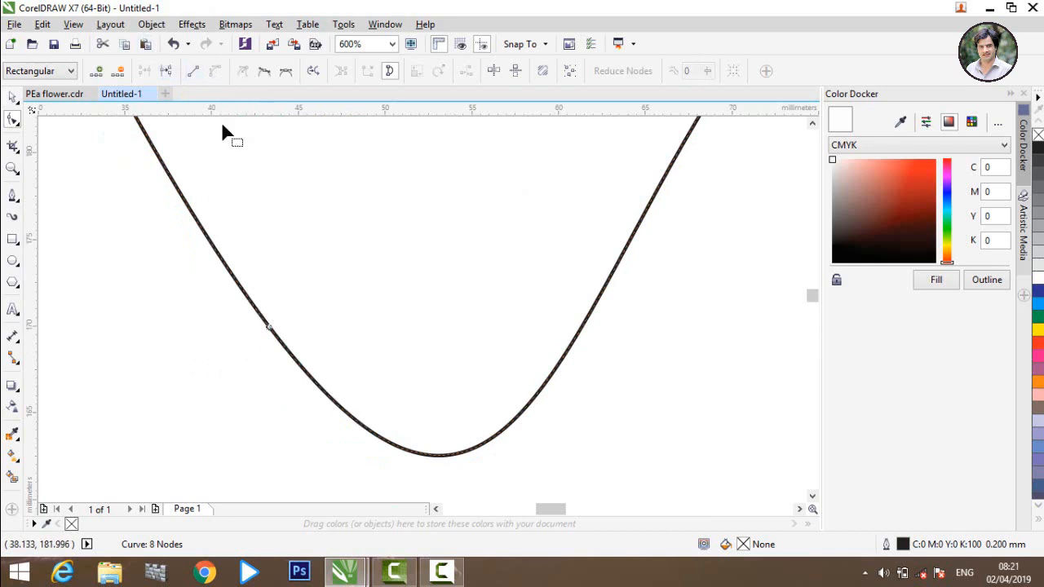
drag(269, 335, 240, 342)
scroll(326, 364, down, 2)
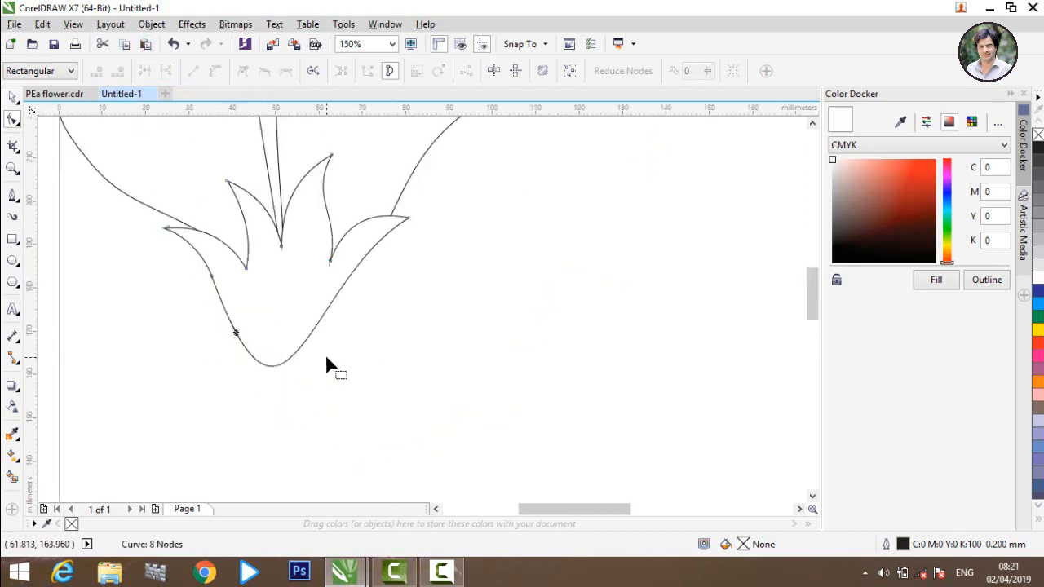
click(326, 309)
mouse_move(328, 307)
mouse_down()
mouse_move(349, 309)
mouse_move(337, 303)
mouse_move(339, 315)
mouse_up()
scroll(348, 353, down, 8)
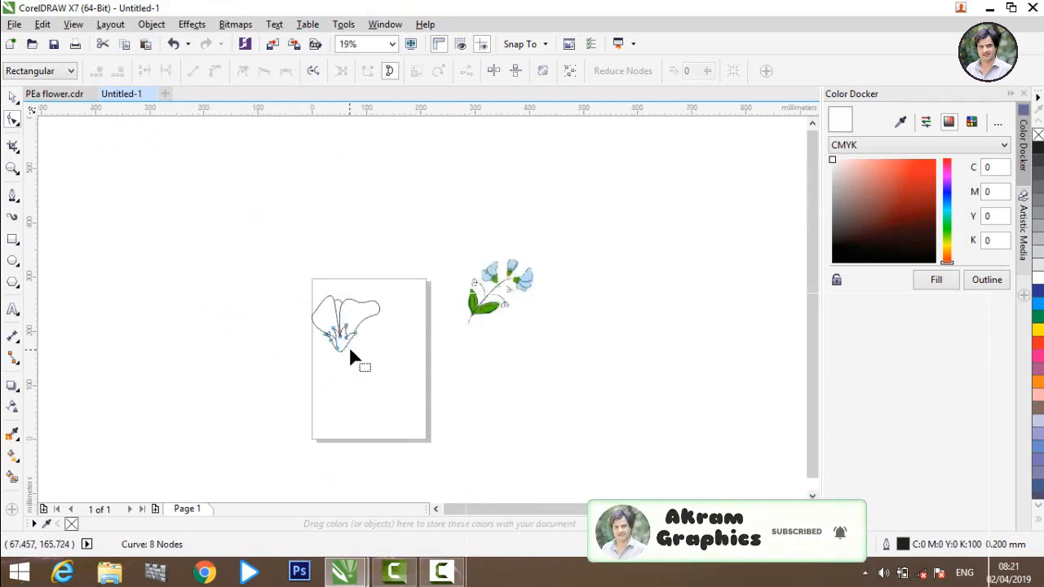
click(12, 98)
click(298, 285)
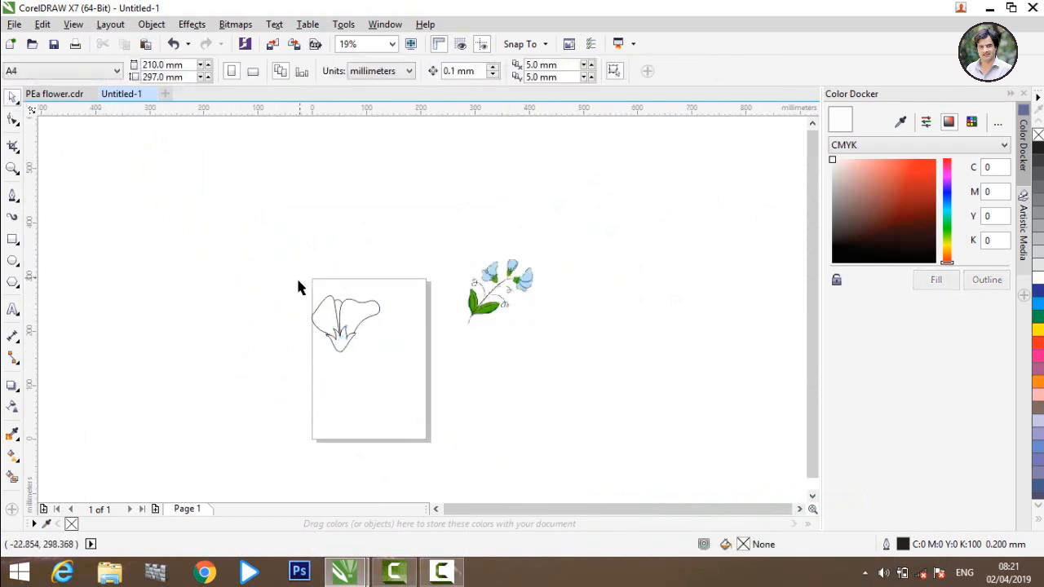
Step: Create a closed, filled shape from the calyx area with the Smart Fill tool
scroll(316, 326, up, 3)
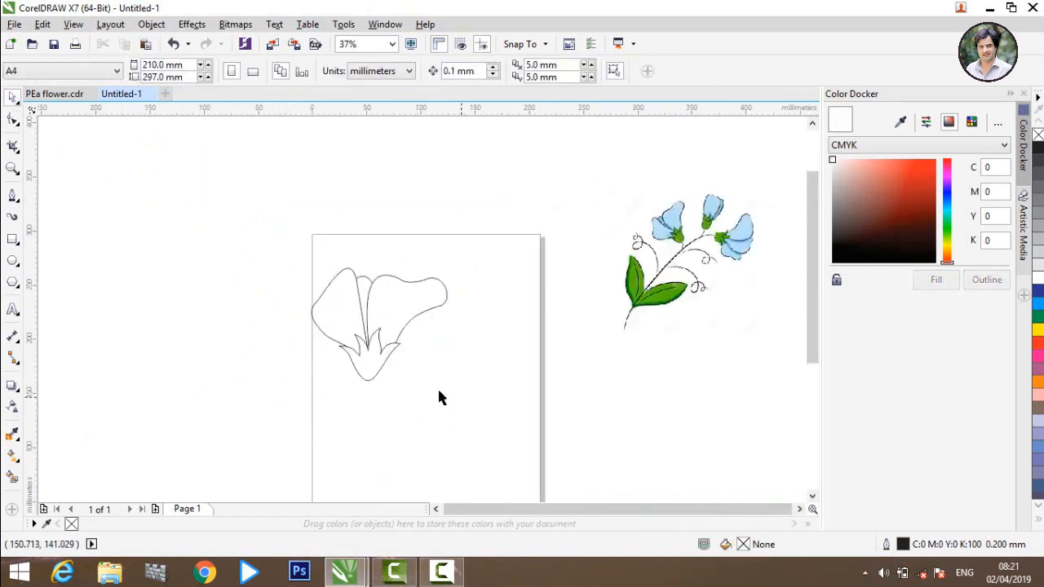
scroll(308, 352, up, 3)
scroll(531, 351, up, 3)
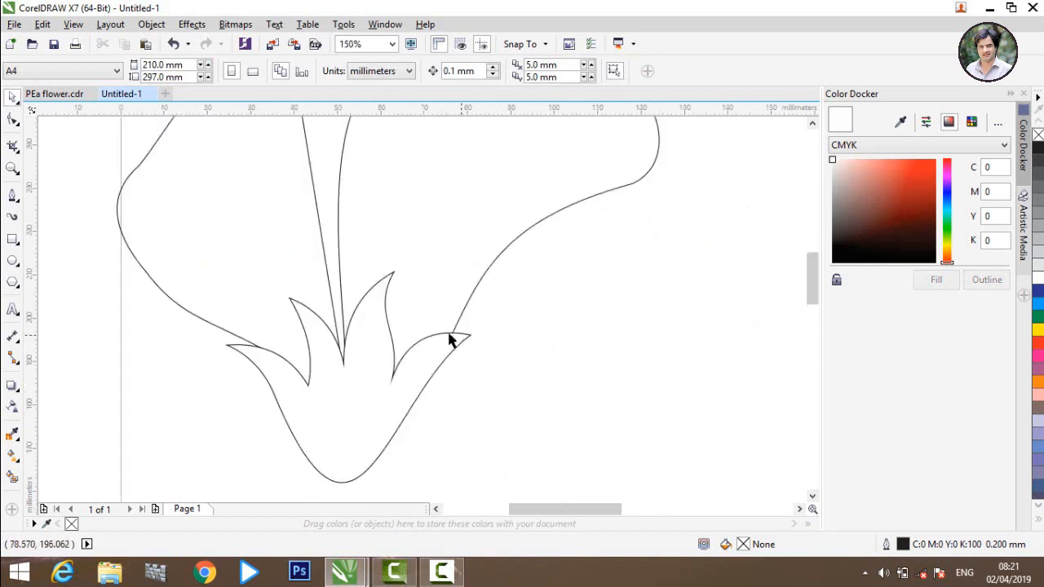
scroll(342, 370, down, 1)
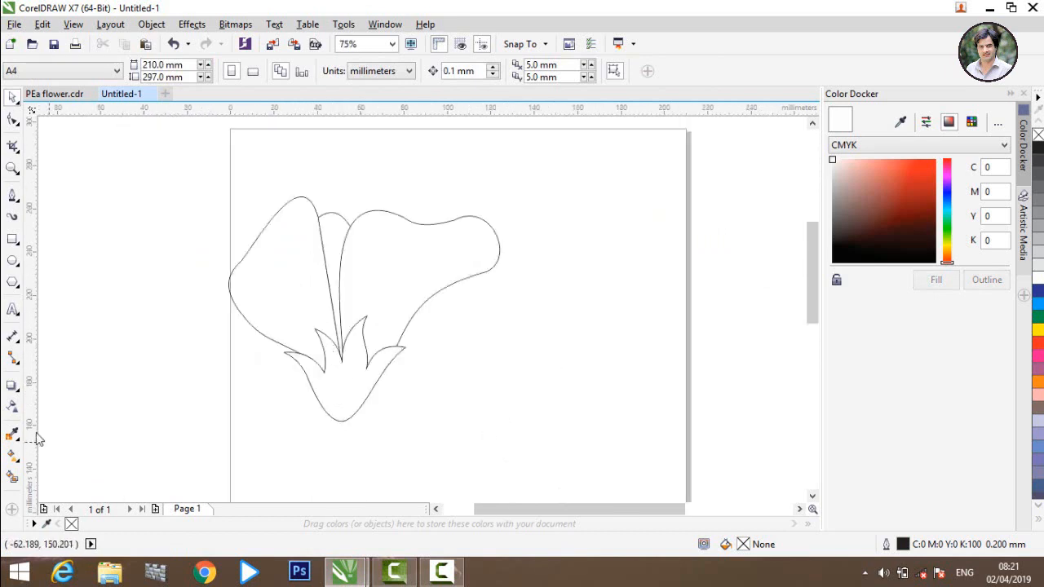
click(12, 479)
click(353, 372)
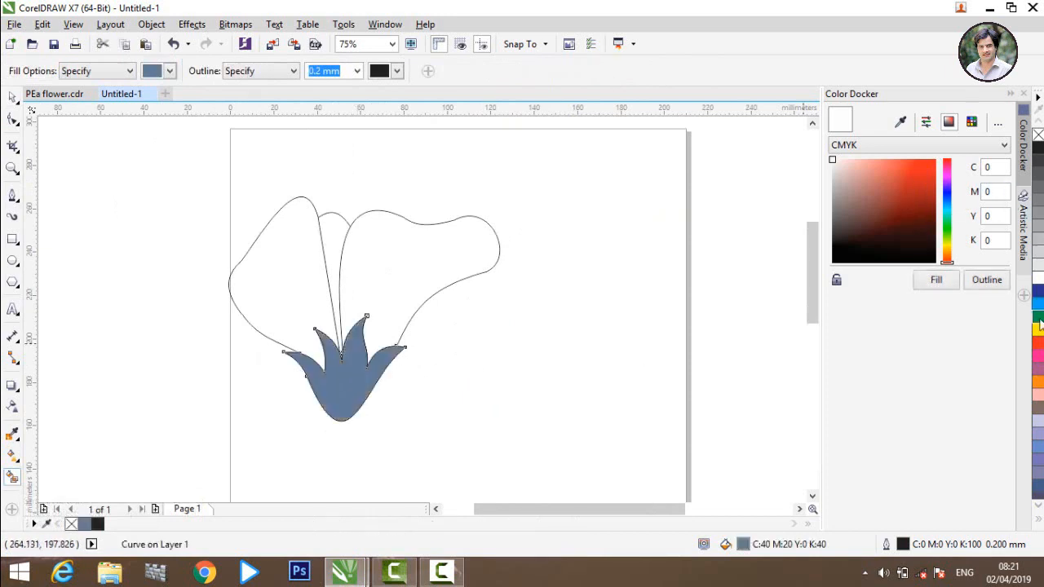
Step: Fill the calyx with dark green C91 M27 Y100 K16
click(946, 224)
click(937, 281)
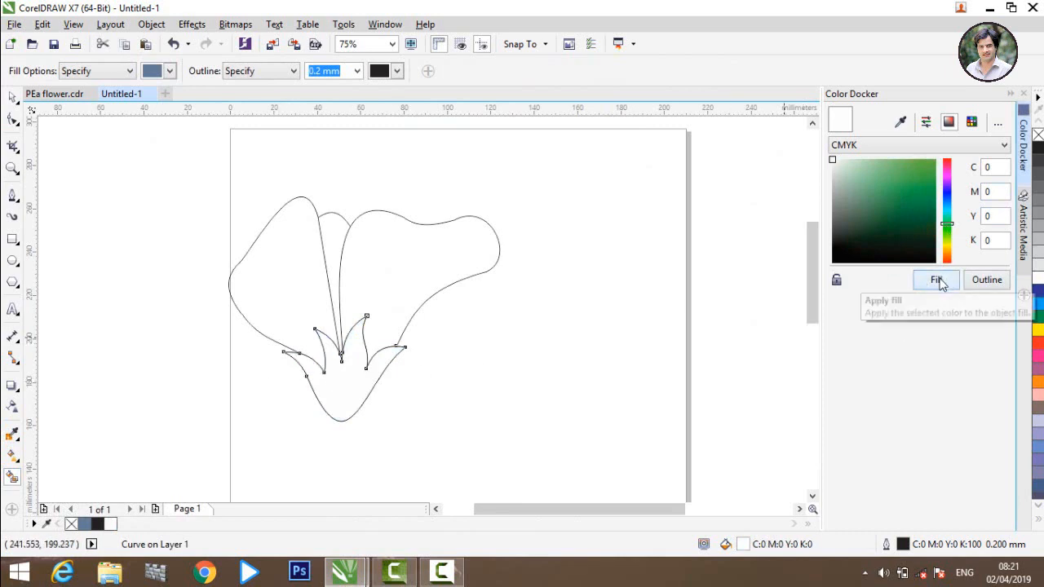
click(909, 212)
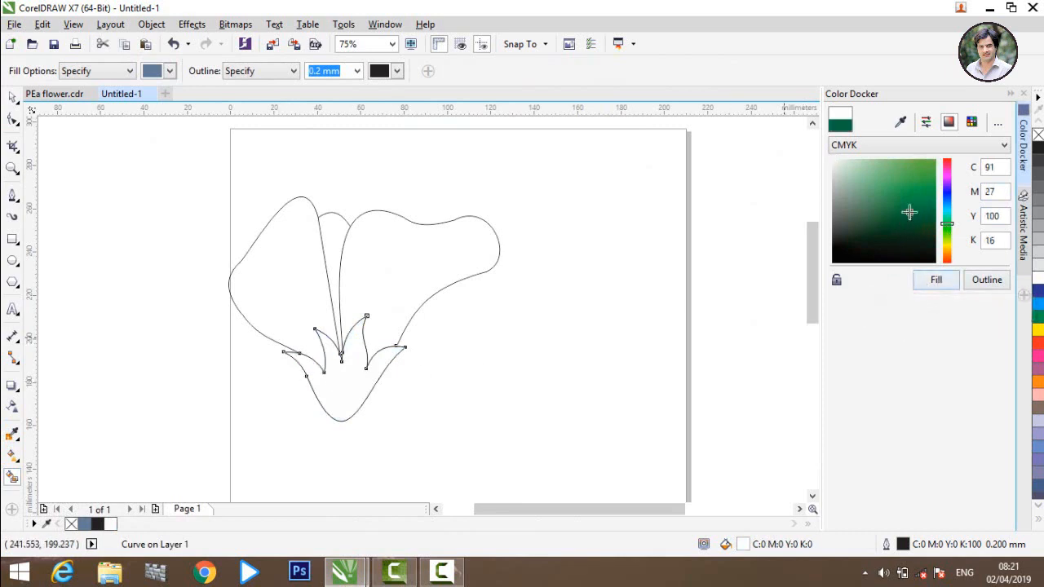
click(935, 281)
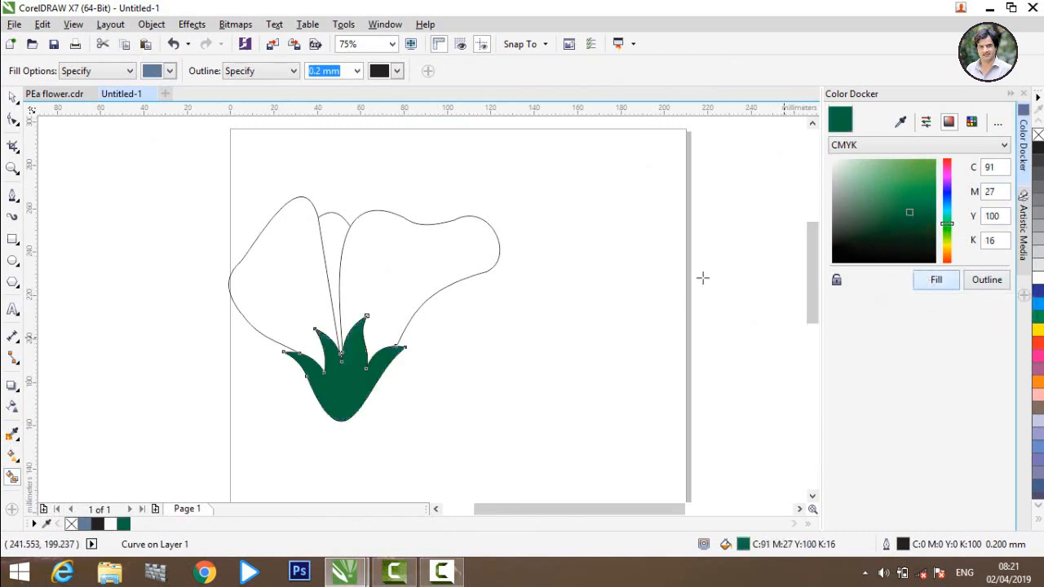
Step: Change the calyx fill to light green C53 M0 Y100 K0 and deselect the calyx
click(949, 234)
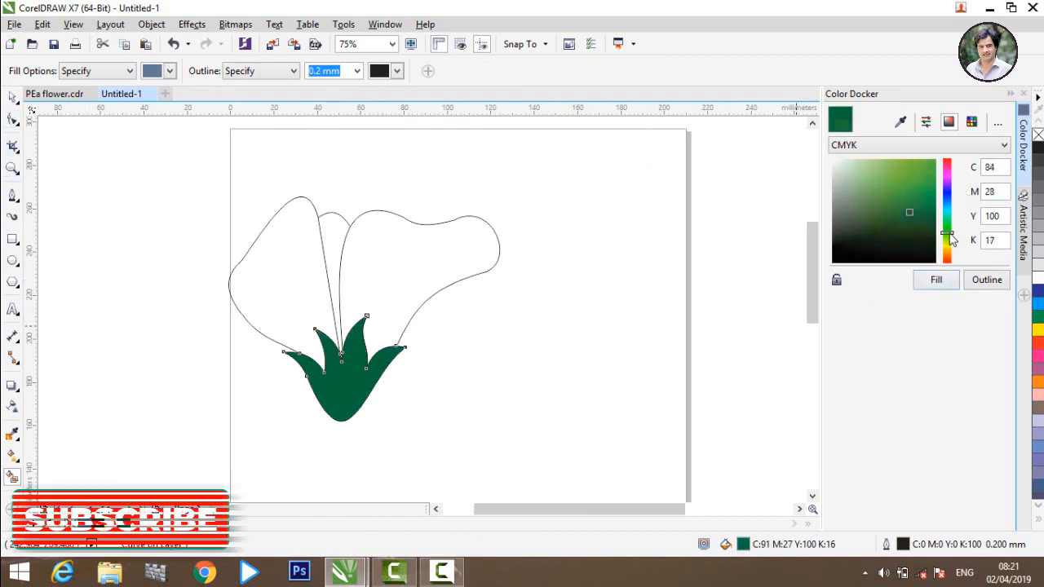
click(891, 161)
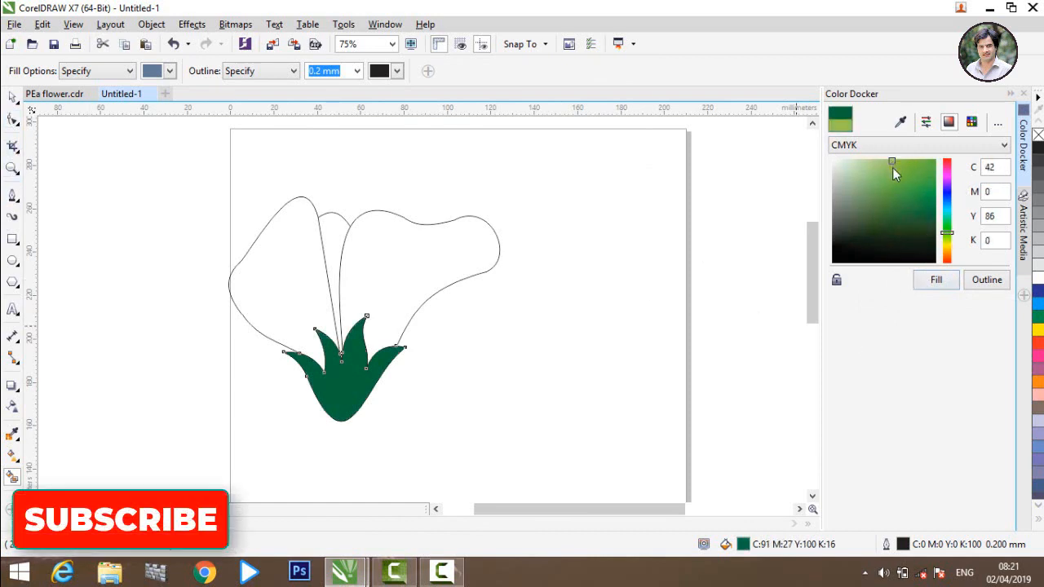
drag(892, 163, 934, 161)
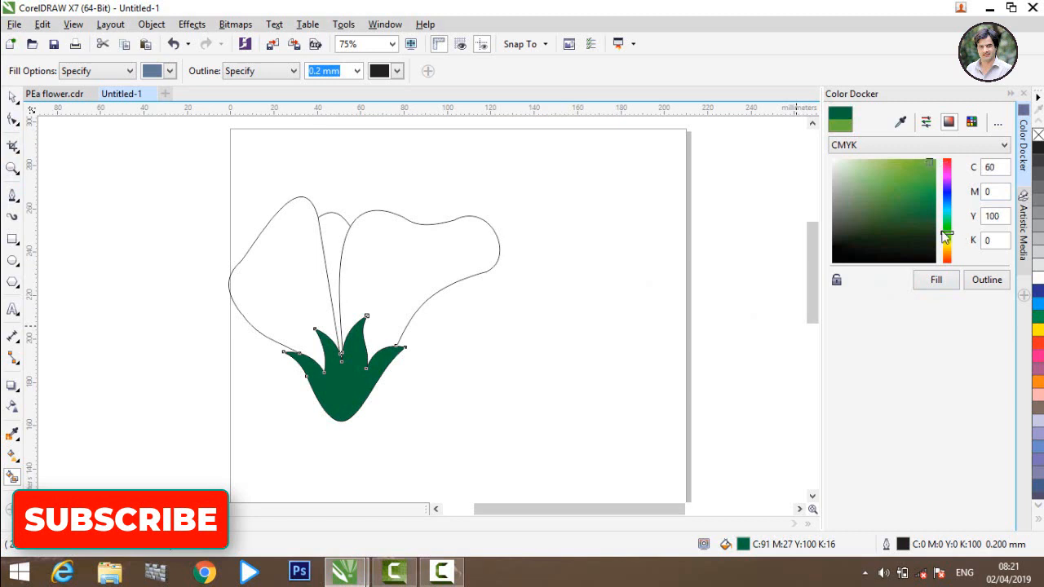
mouse_move(948, 236)
mouse_down()
mouse_move(946, 221)
mouse_move(952, 241)
mouse_up()
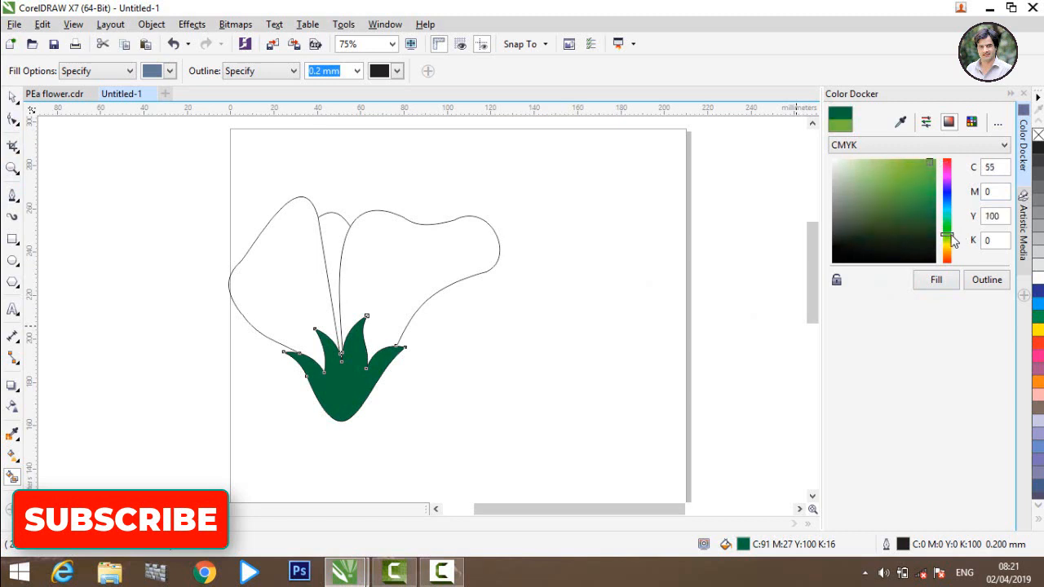
click(936, 279)
click(179, 214)
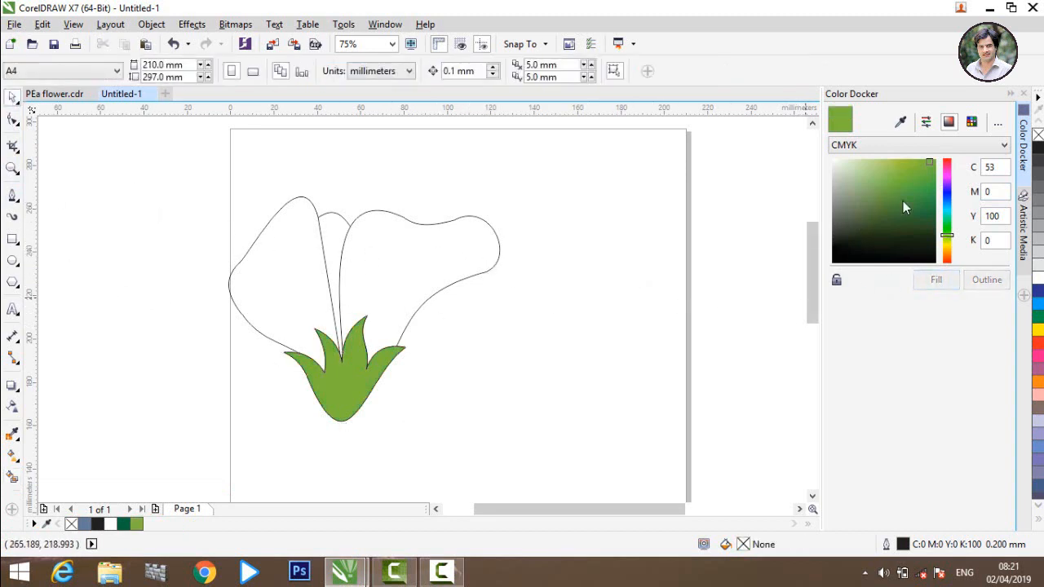
Step: Create a closed shape from the right petal area with Smart Fill and colour it purple C45 M84 Y0 K0
drag(947, 236, 946, 183)
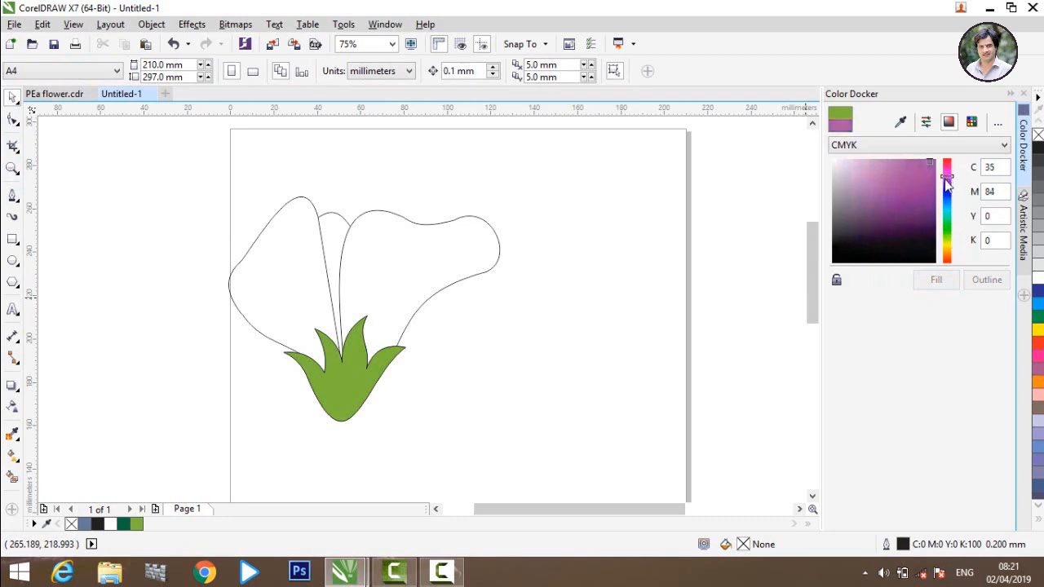
click(12, 458)
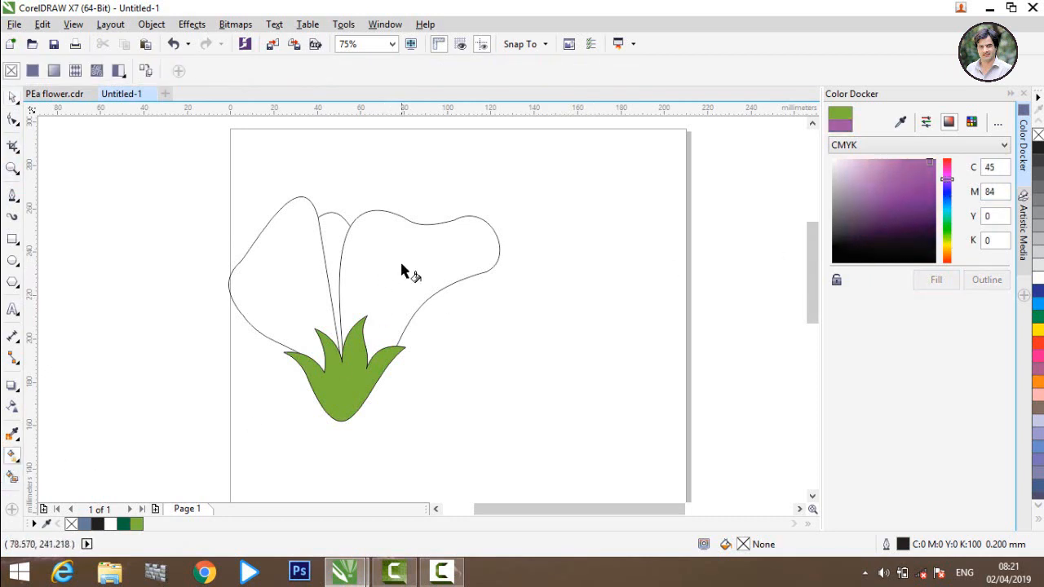
click(10, 478)
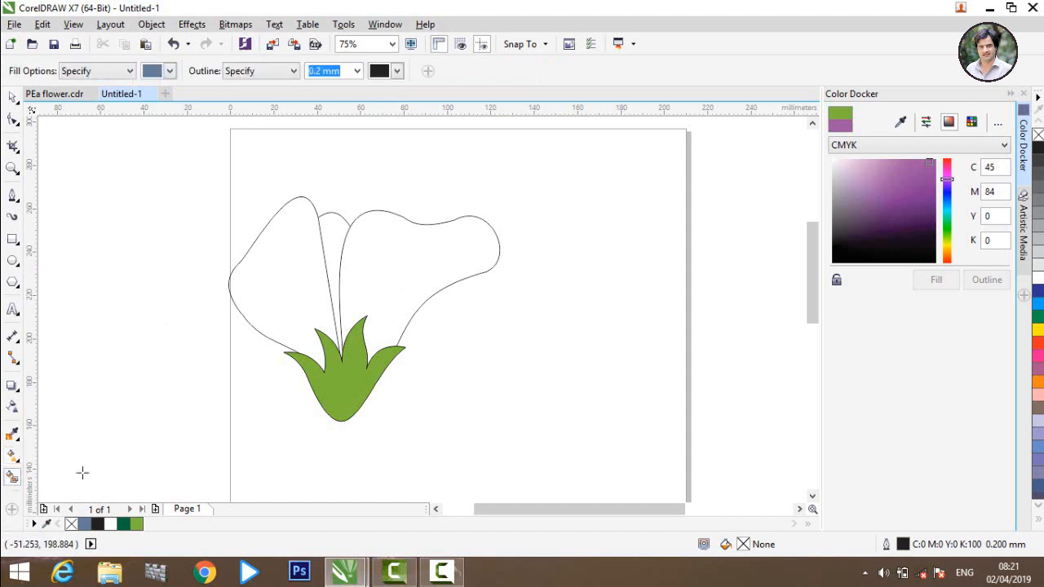
click(408, 259)
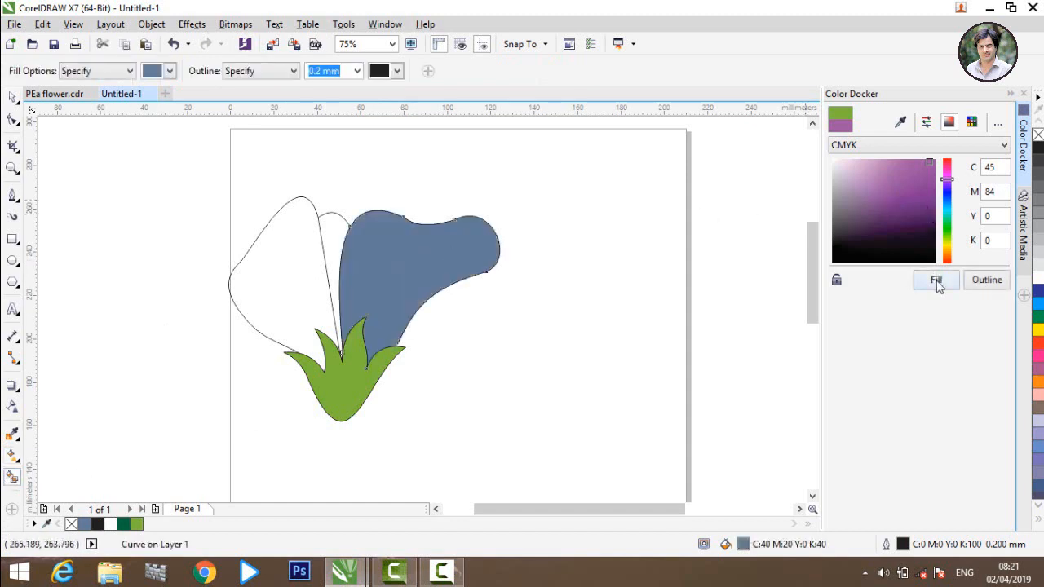
click(936, 281)
Step: Create closed shapes from the left and narrow middle petals with Smart Fill, coloured the same purple C45 M84 Y0 K0
click(285, 276)
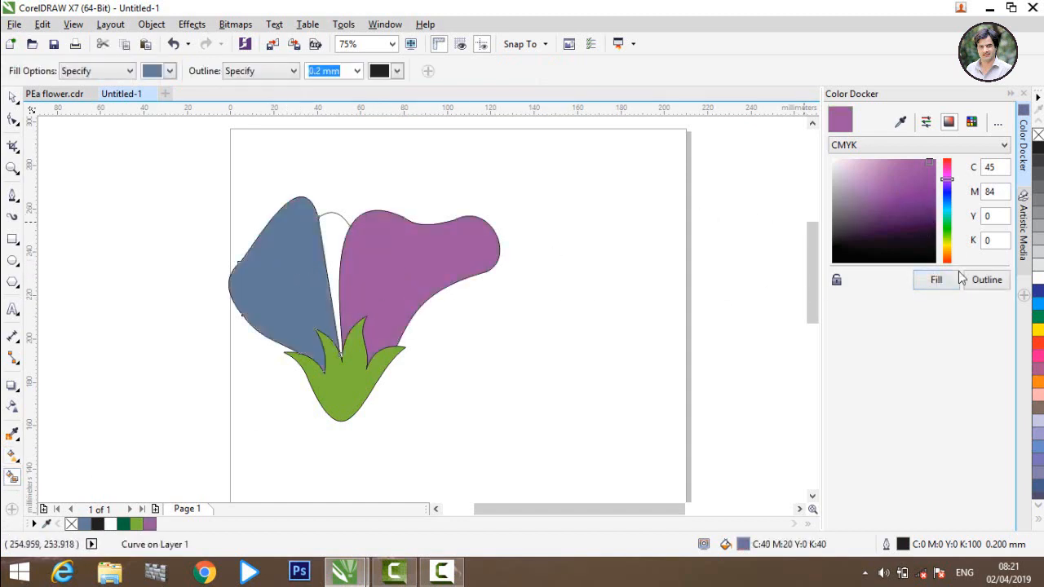
click(331, 226)
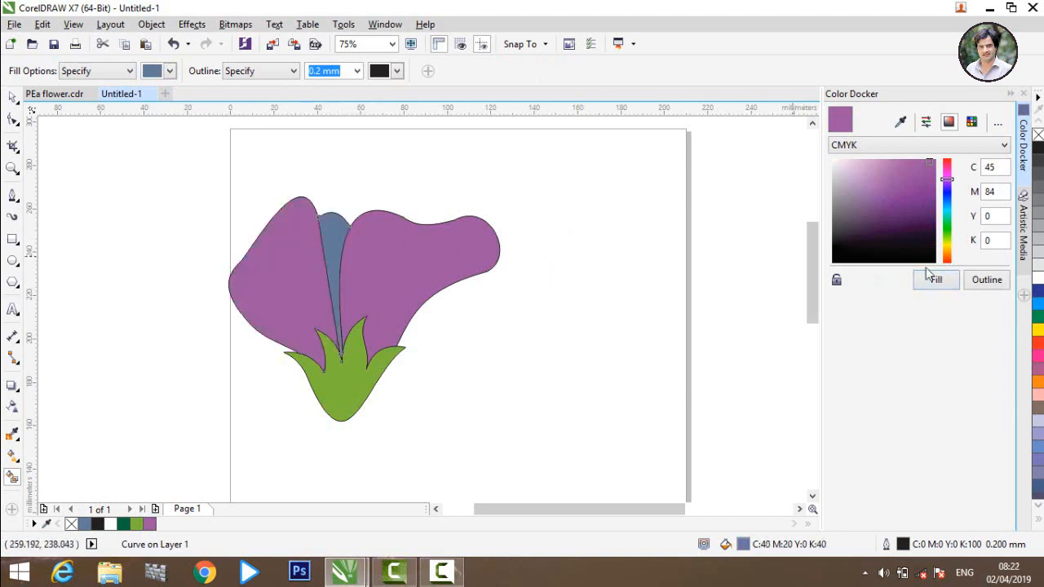
click(949, 285)
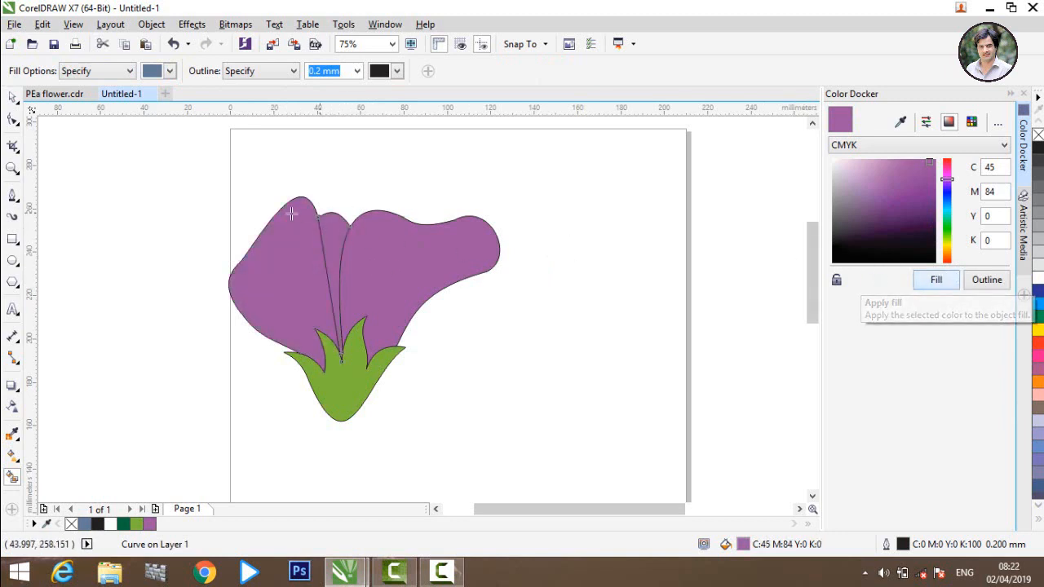
Step: Create a closed shape from the narrow middle petal with Smart Fill and colour it purple C41 M76 Y0 K0
click(333, 227)
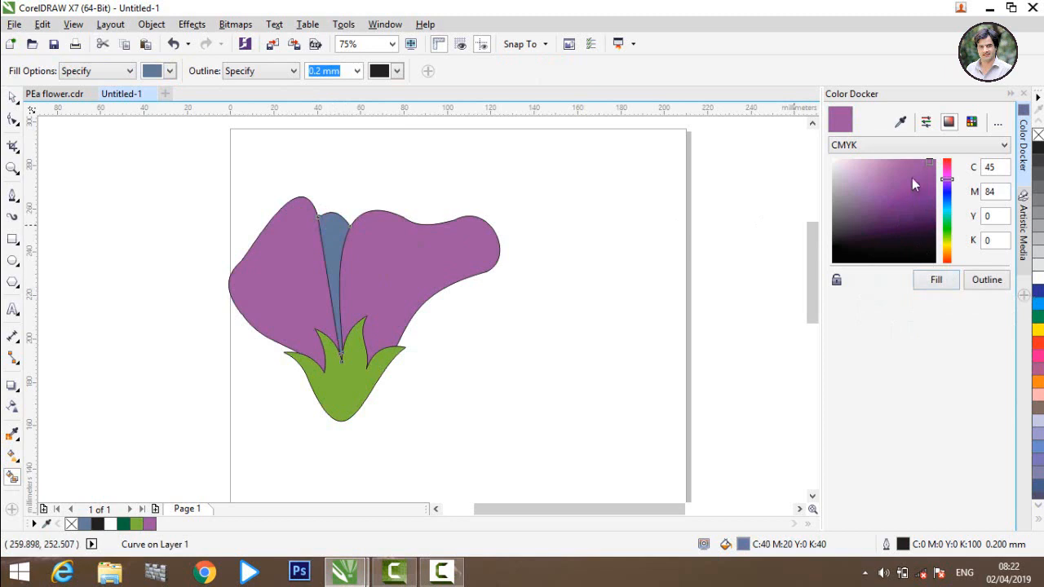
drag(912, 184, 892, 177)
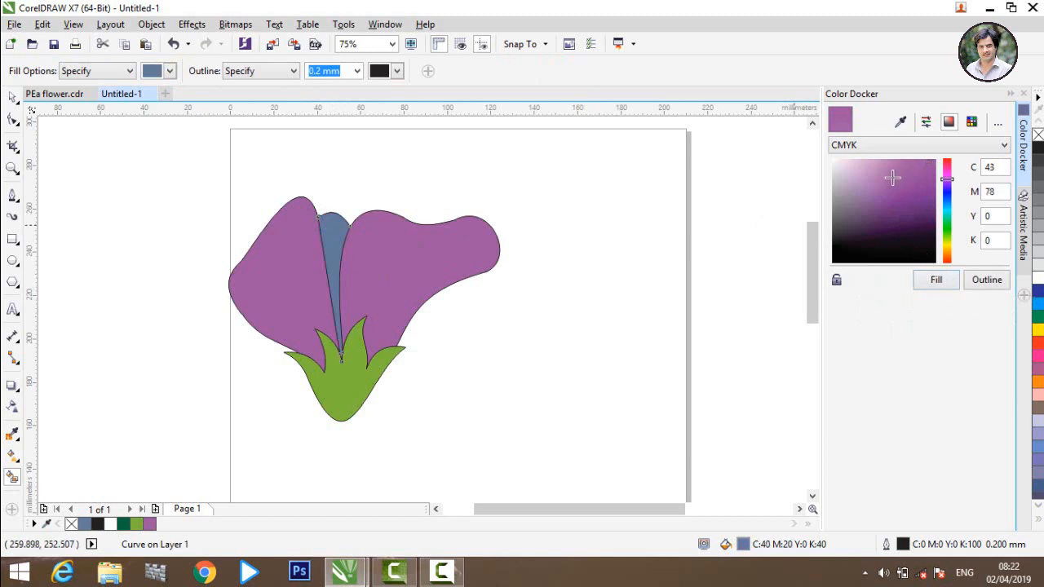
click(935, 280)
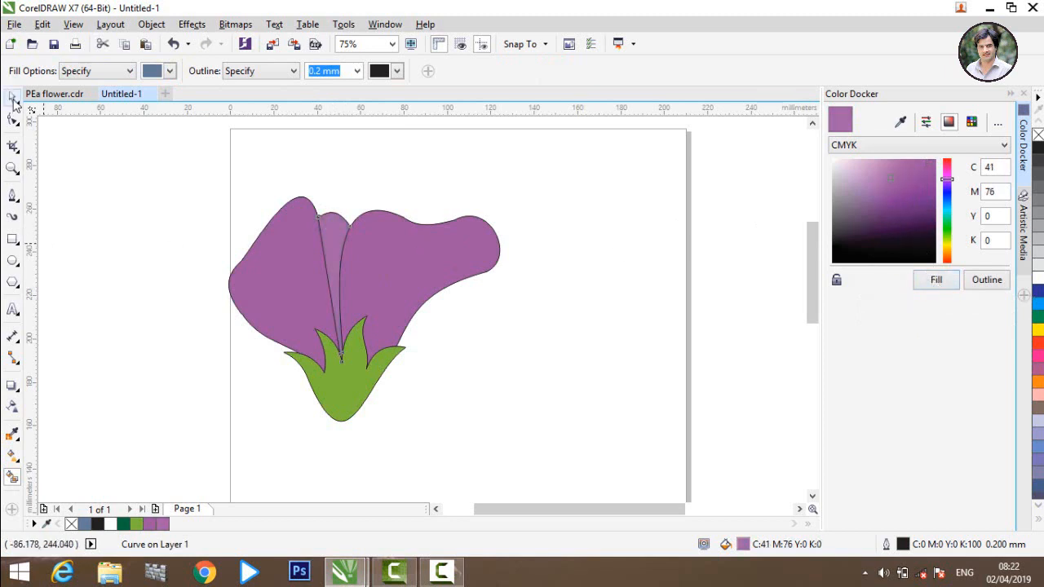
Step: Apply a linear fountain fill to the left petal, from purple at its outer edge to white well beyond its inner edge
click(13, 98)
click(305, 249)
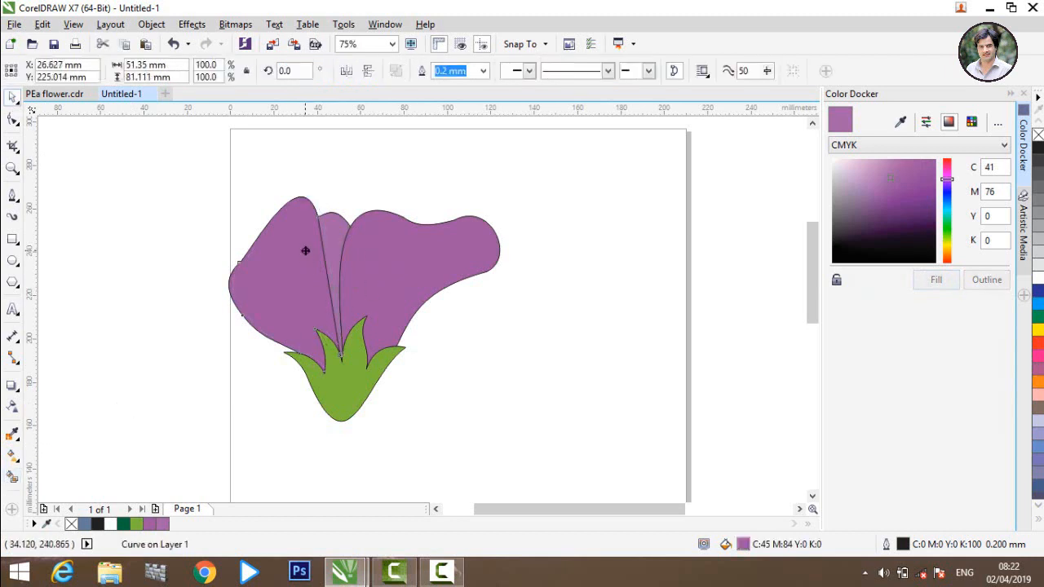
key(ctrl+z)
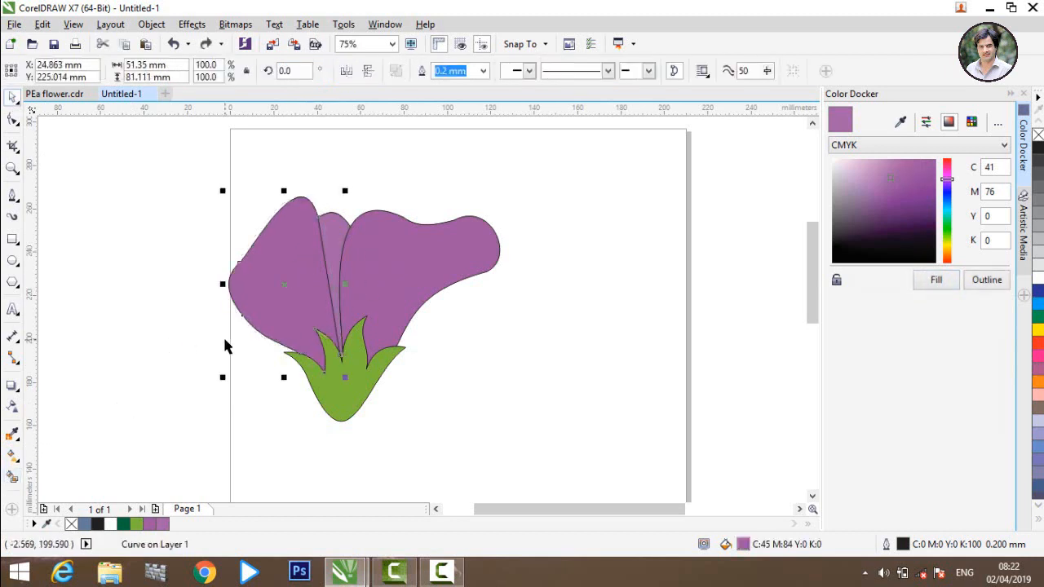
click(167, 264)
click(271, 270)
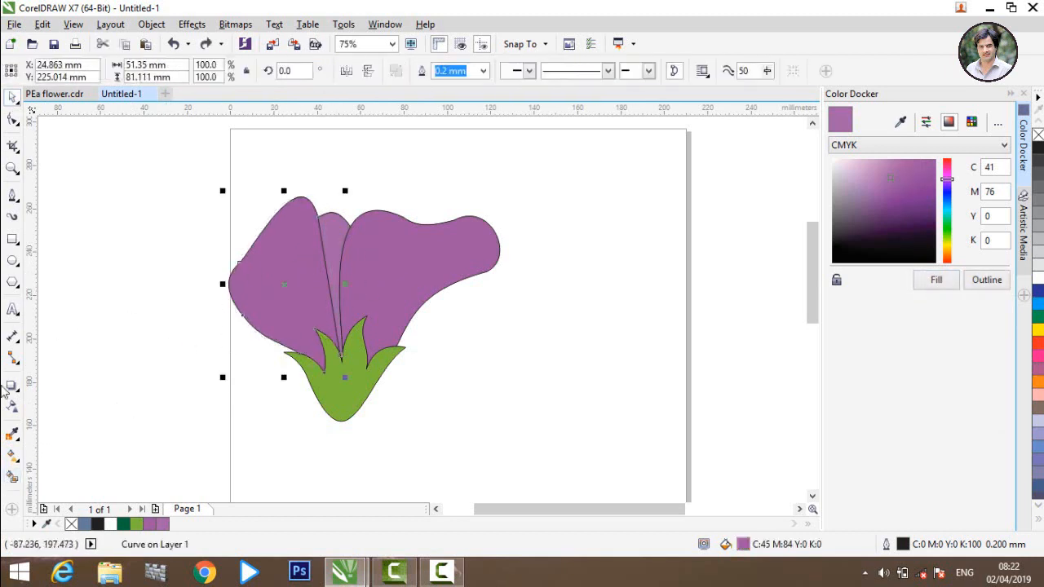
click(12, 456)
drag(166, 335, 304, 291)
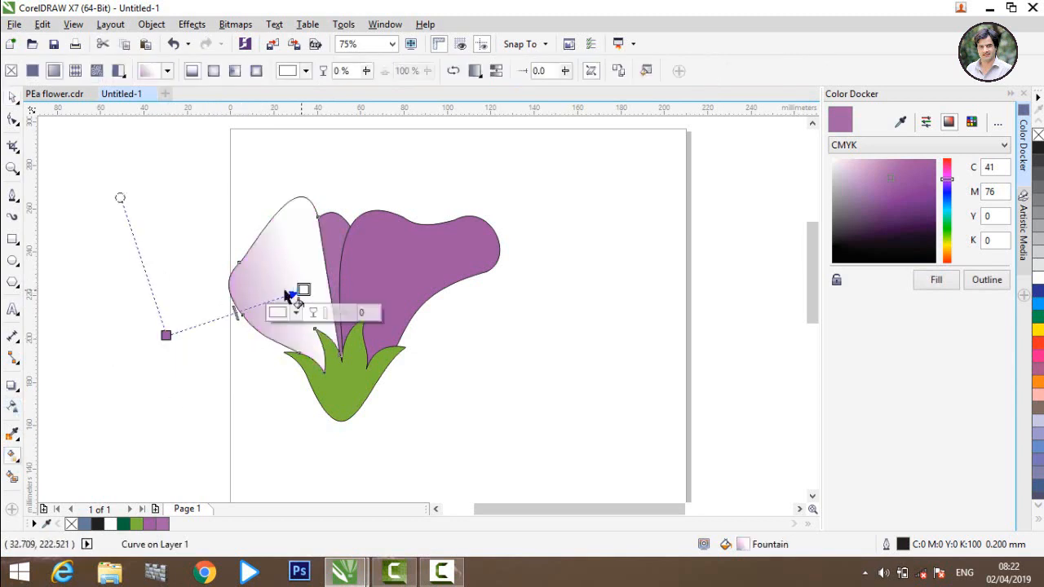
drag(167, 336, 225, 305)
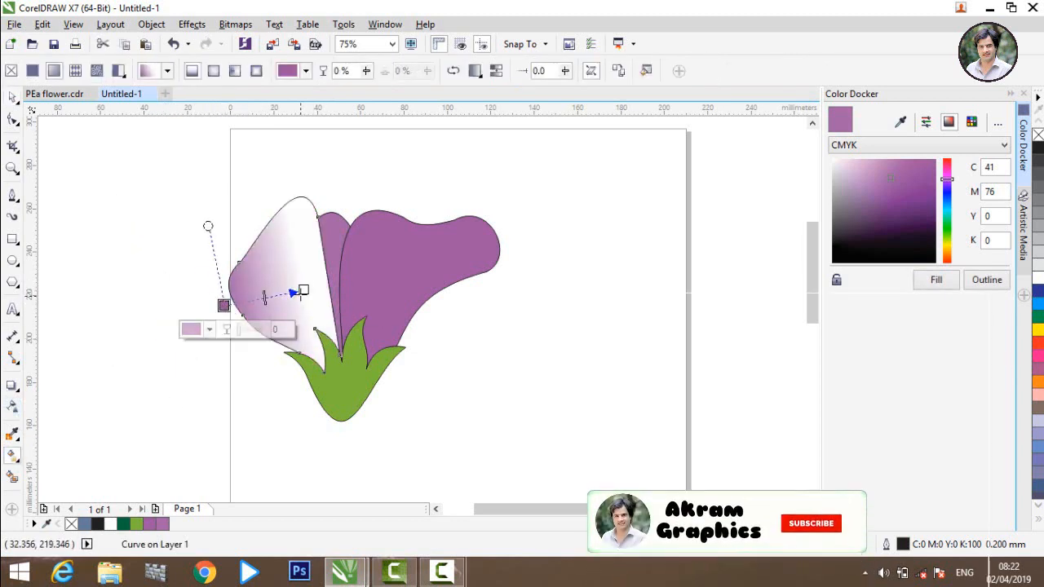
drag(302, 290, 396, 263)
drag(225, 305, 257, 305)
click(397, 263)
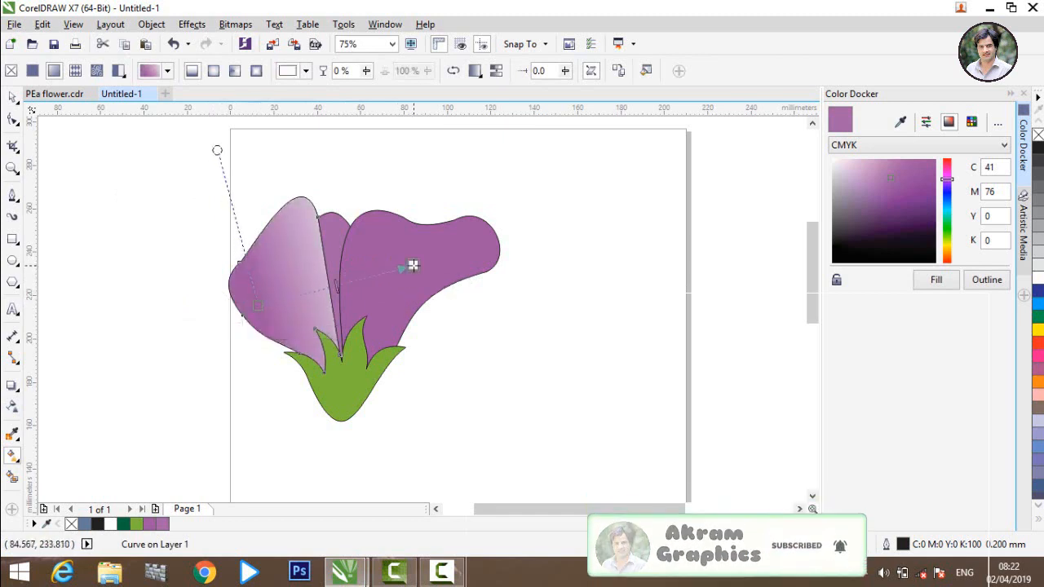
click(484, 318)
Step: Apply a linear fountain fill to the right petal, from purple C46 M84 Y0 K0 below its outer lobe to white at its upper inner edge
click(438, 271)
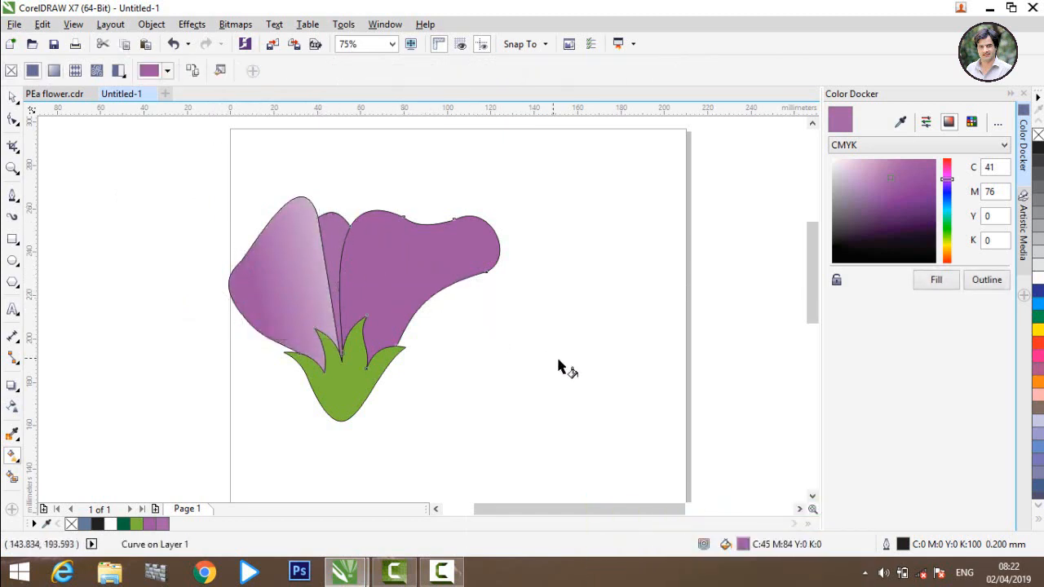
drag(350, 226, 350, 225)
drag(557, 359, 487, 301)
drag(889, 180, 936, 157)
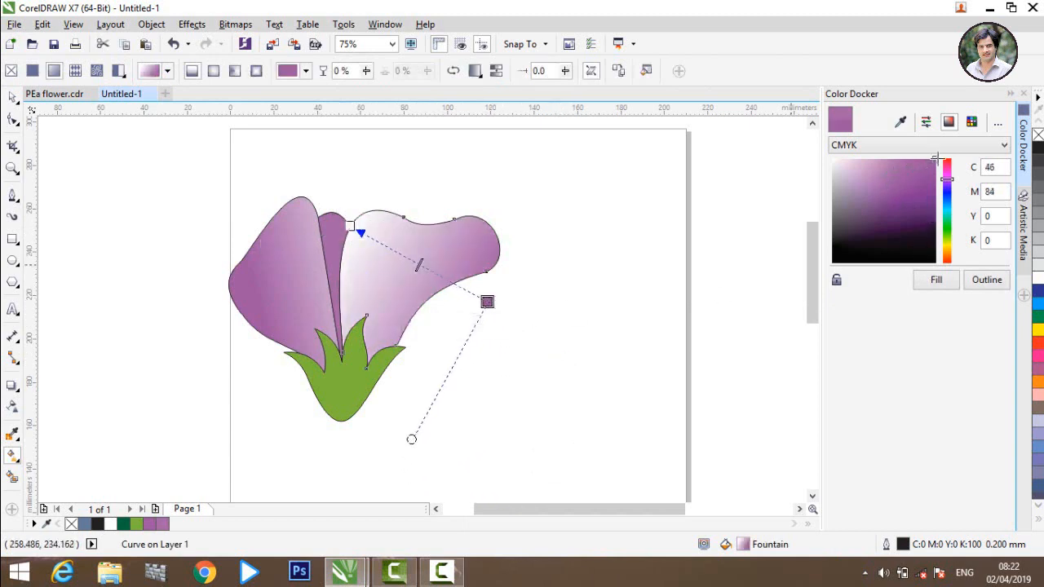
click(927, 286)
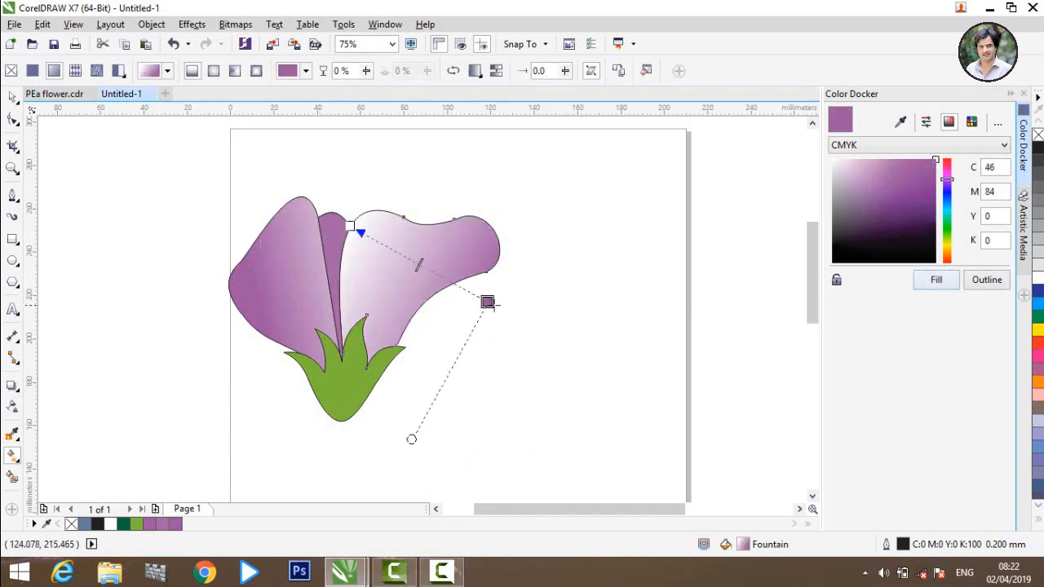
Step: Readjust the right petal's gradient so purple starts near its lower edge and white ends over the left petal's top, and deselect everything
drag(477, 303, 463, 292)
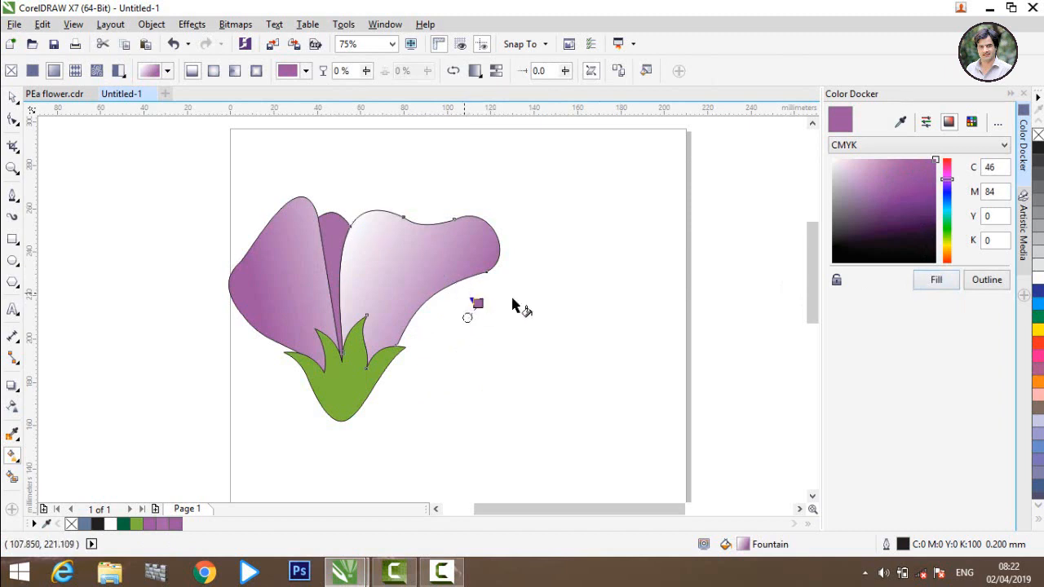
click(935, 282)
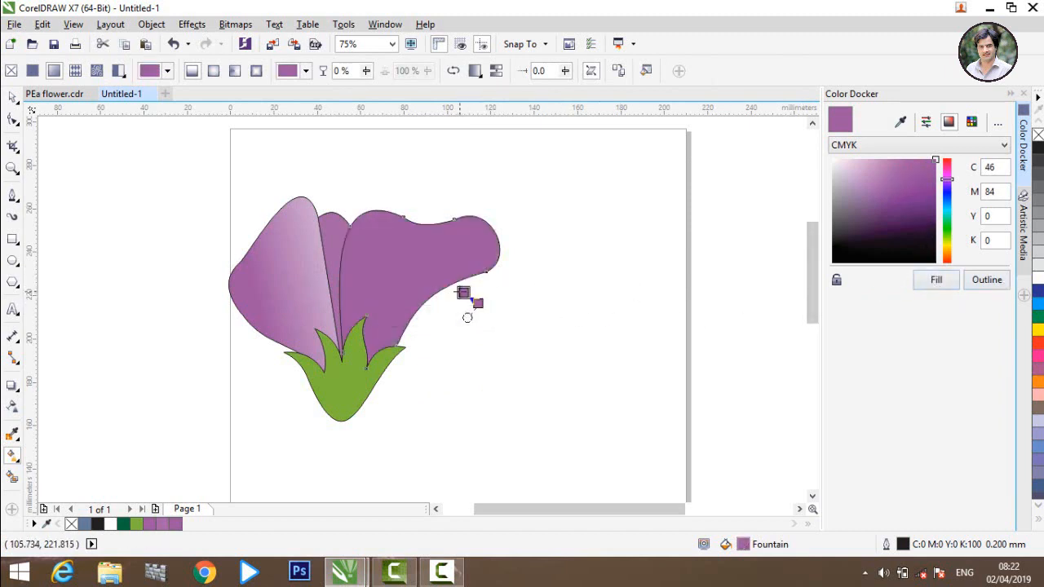
key(ctrl+z)
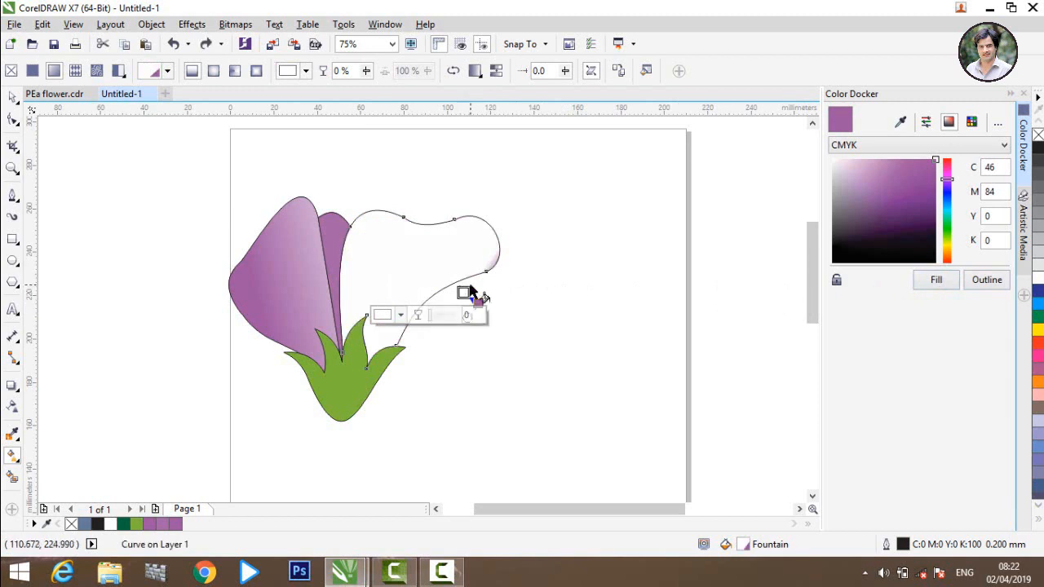
drag(463, 292, 277, 210)
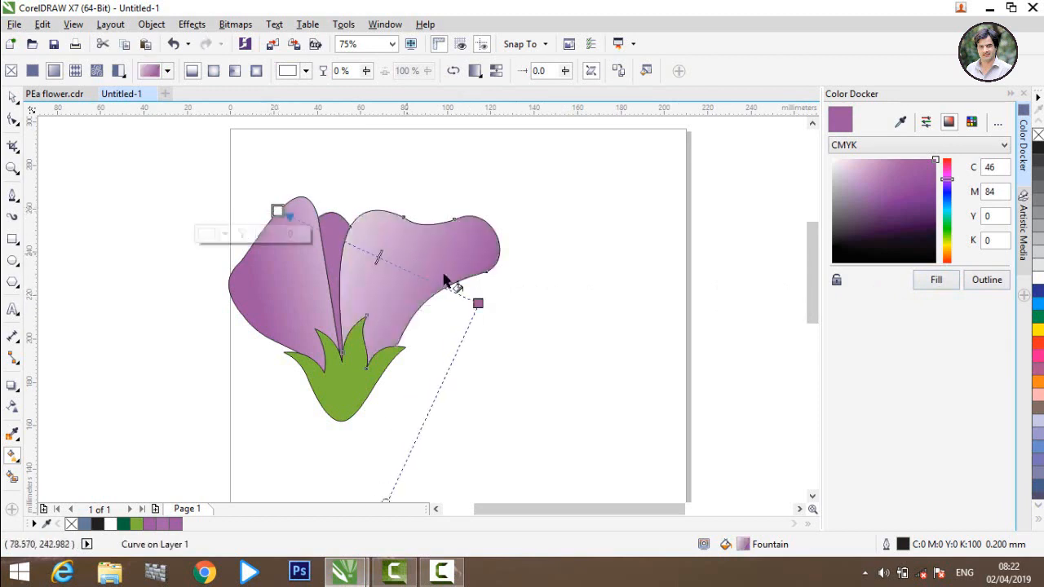
drag(478, 298, 430, 297)
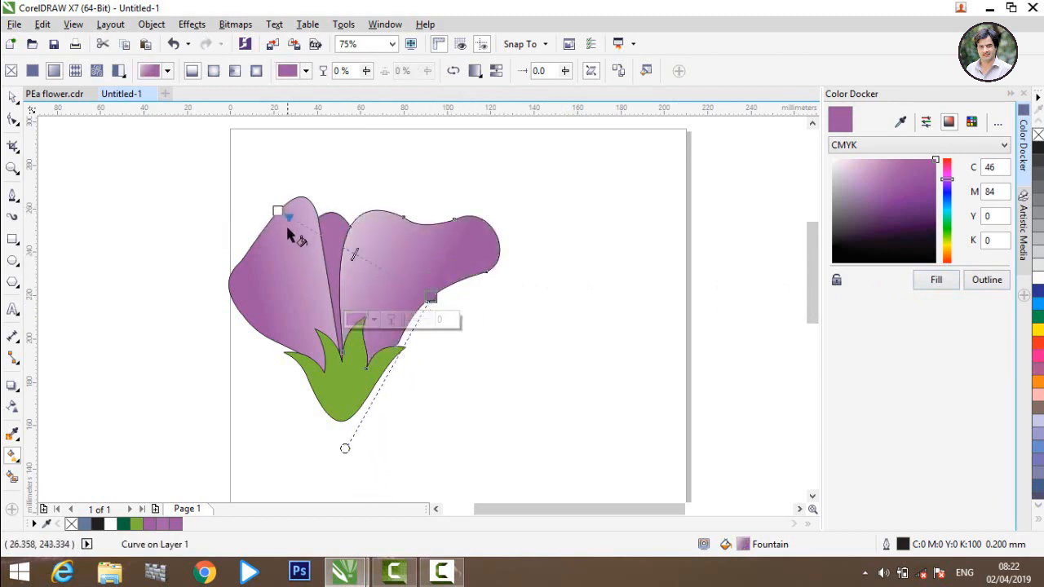
drag(279, 211, 292, 216)
click(334, 232)
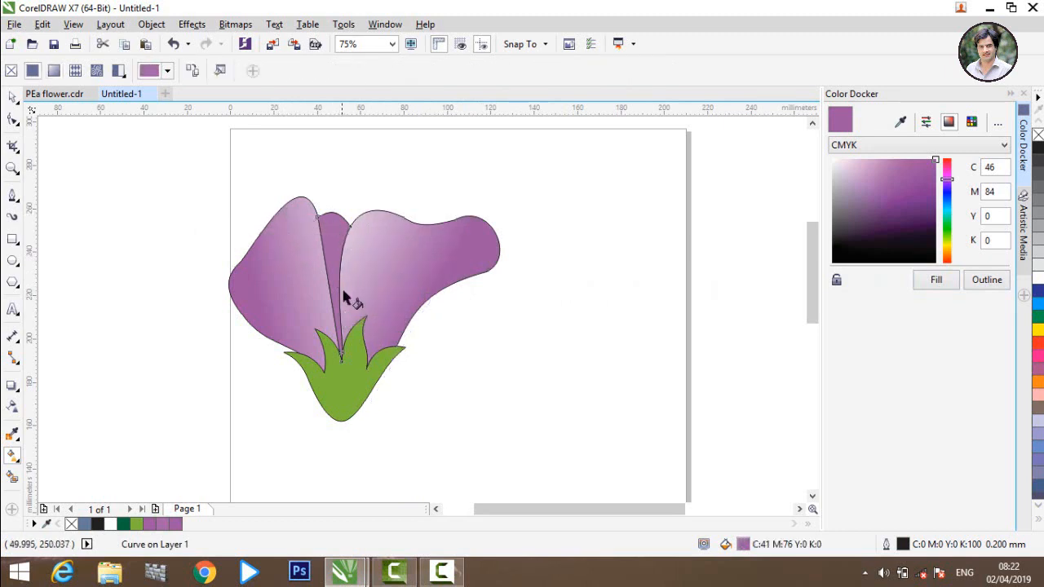
click(15, 100)
click(146, 264)
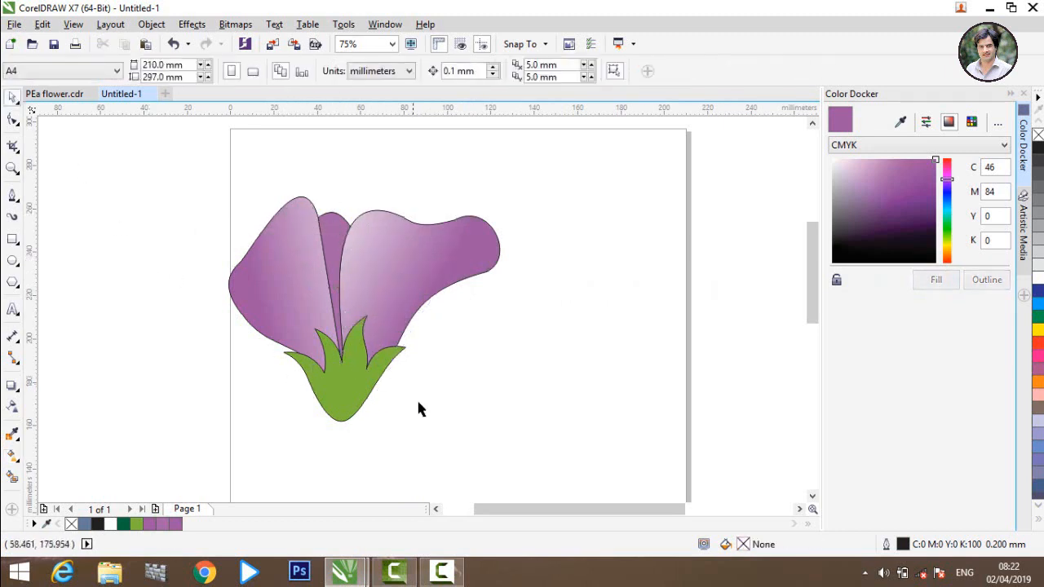
Step: Try green C100 M0 Y100 K0 on the calyx and restore its light green fill C53 M0 Y100 K0
click(364, 399)
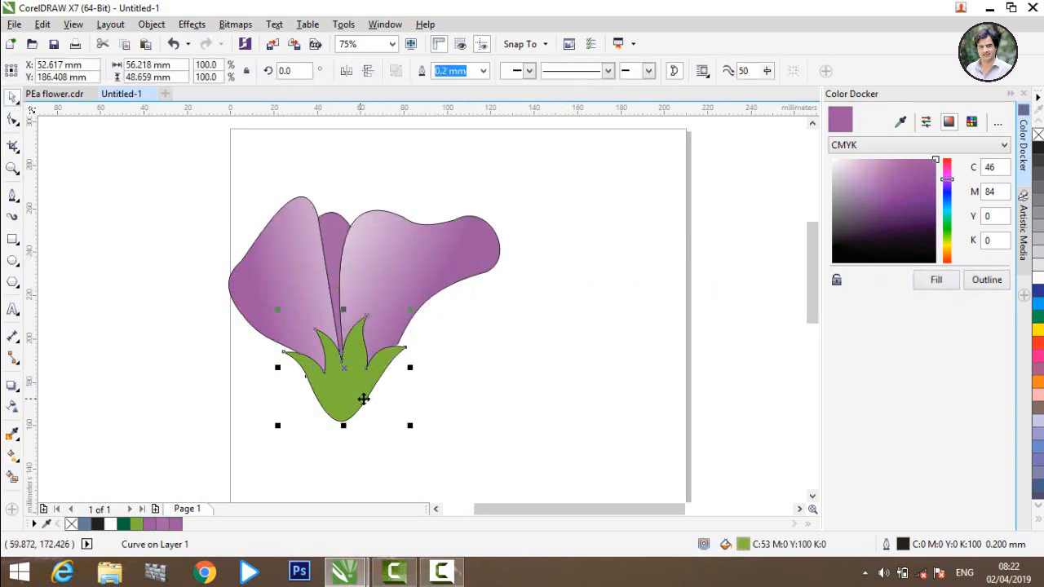
click(948, 225)
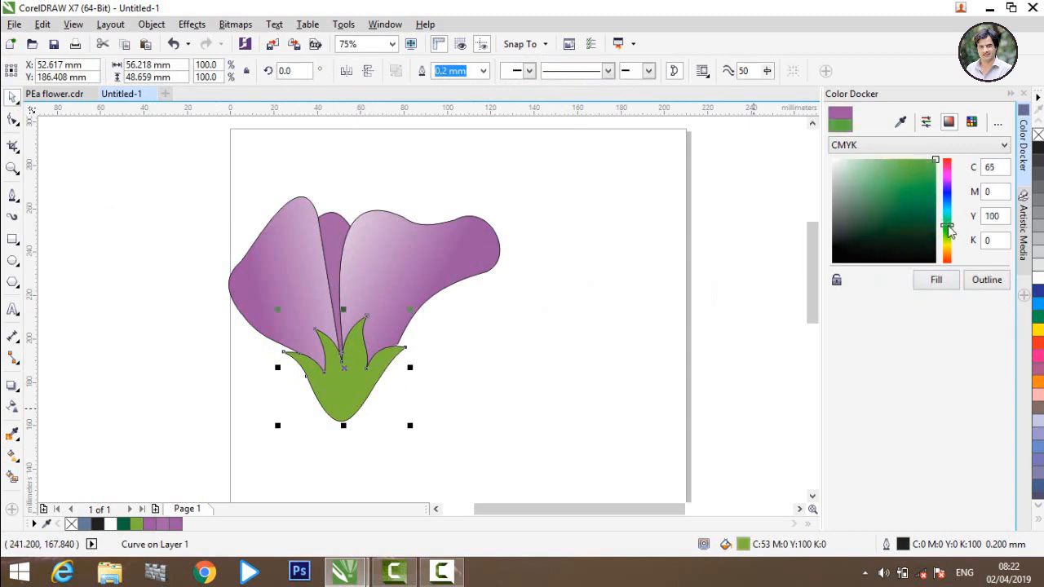
mouse_move(950, 230)
mouse_down()
mouse_move(947, 219)
mouse_move(947, 229)
mouse_up()
drag(935, 164, 882, 172)
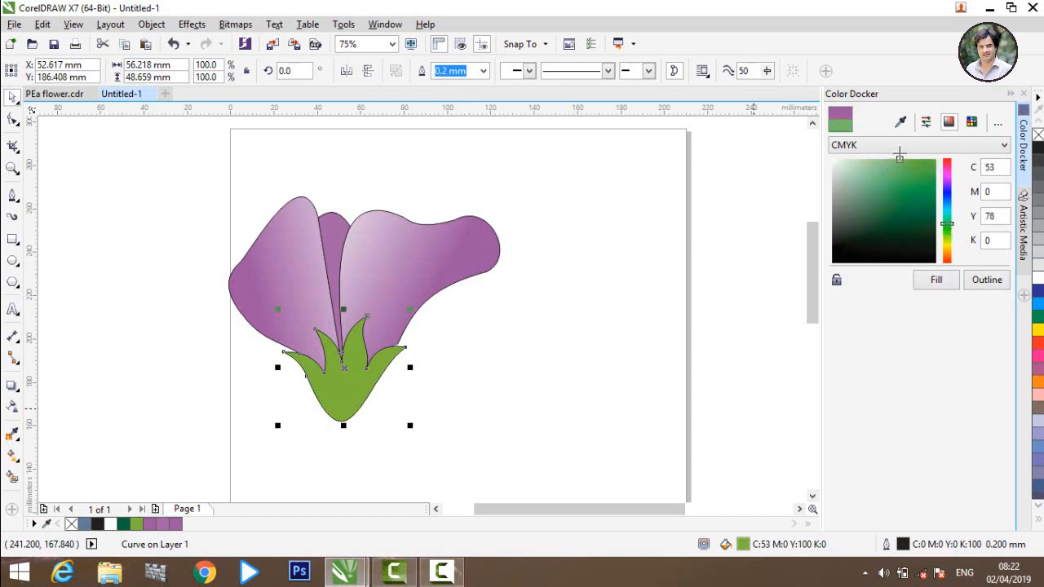
mouse_move(948, 231)
mouse_down()
mouse_move(947, 219)
mouse_move(948, 238)
mouse_move(948, 228)
mouse_up()
click(1037, 317)
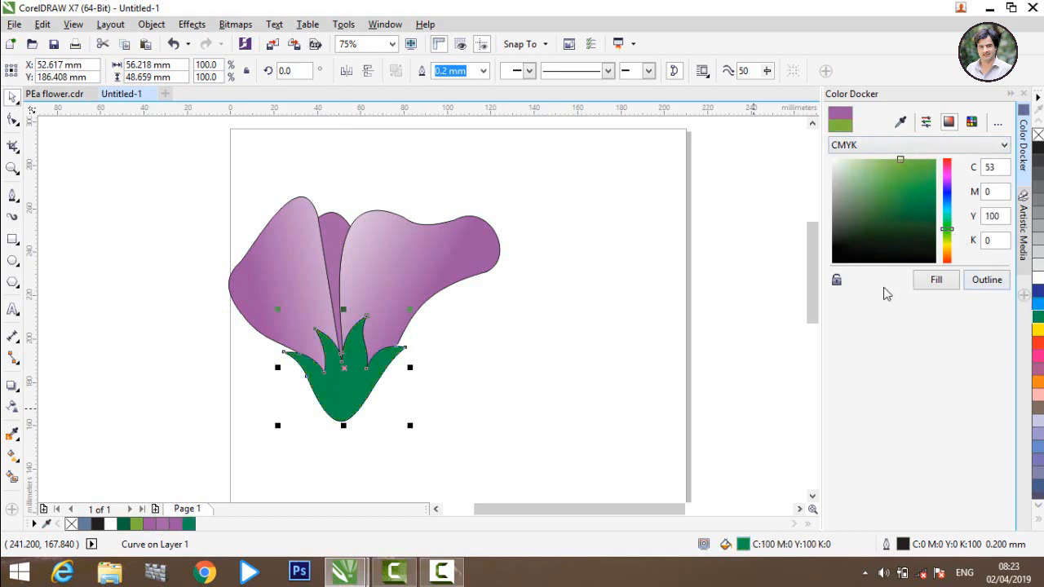
click(935, 281)
click(595, 396)
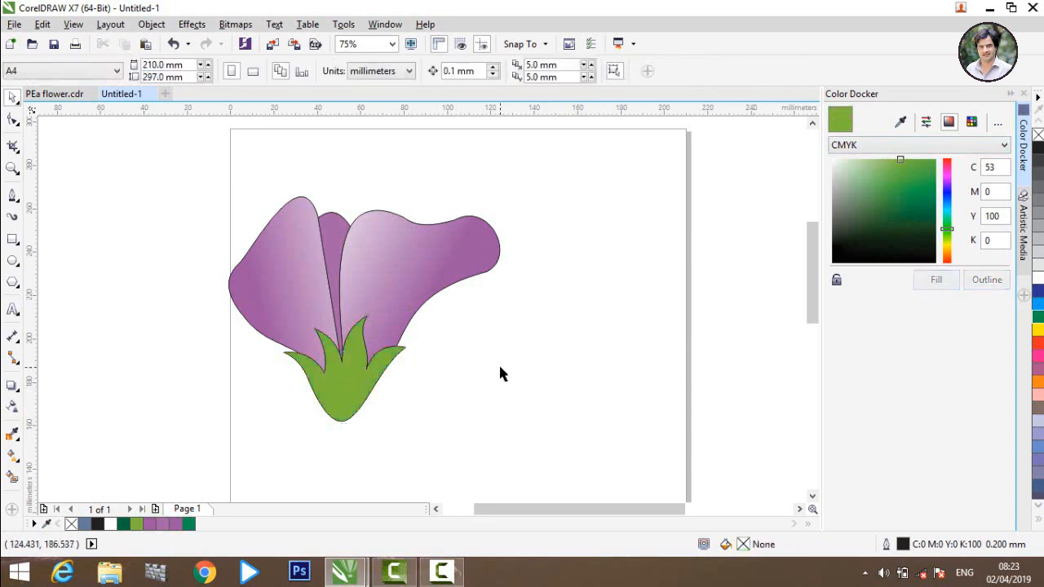
Step: Select all objects of the flower drawing and set their outline width to None
scroll(498, 363, down, 3)
scroll(485, 380, up, 2)
drag(270, 204, 647, 475)
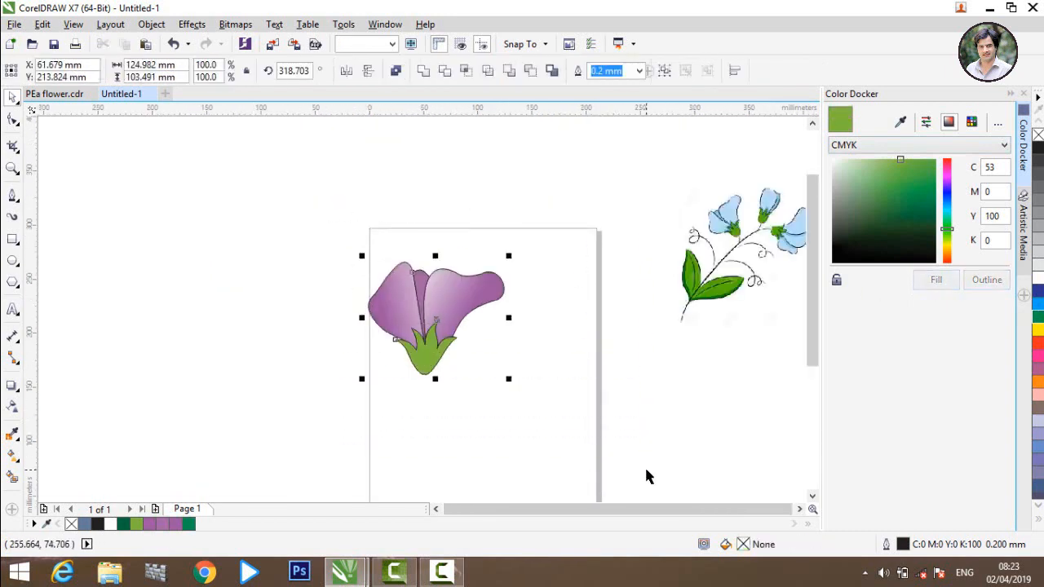
click(638, 72)
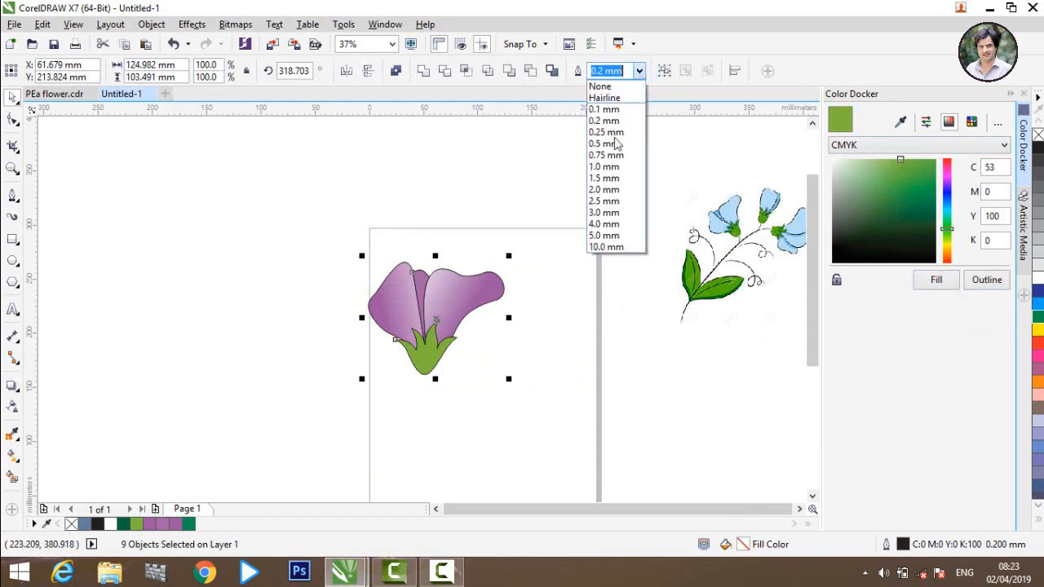
click(605, 85)
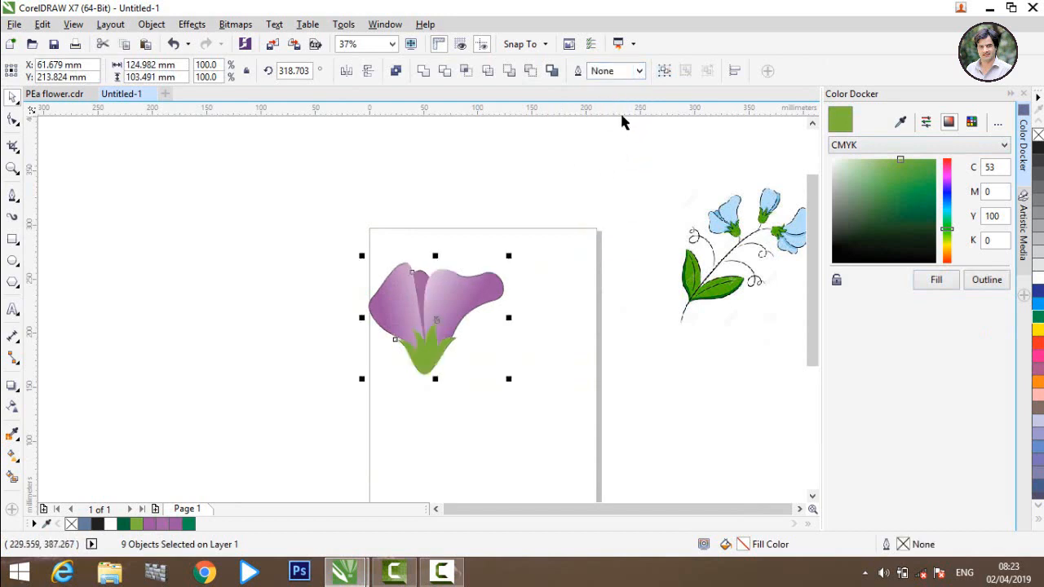
click(526, 310)
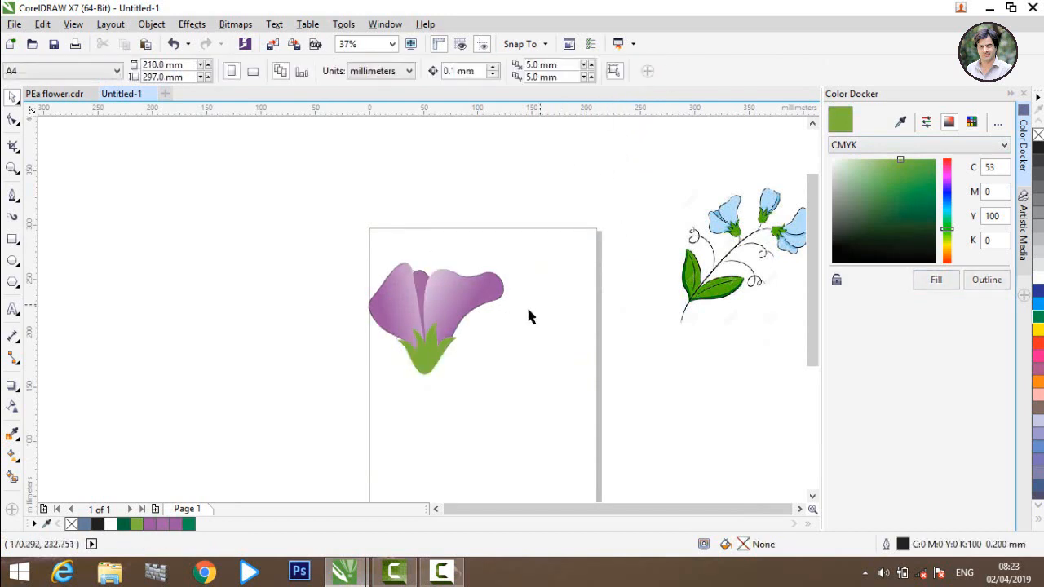
Step: Add the artistic text PEA FLOWER in 24 pt Arial below the flower and move it to the empty area left of the flower
scroll(484, 313, up, 2)
scroll(334, 472, down, 3)
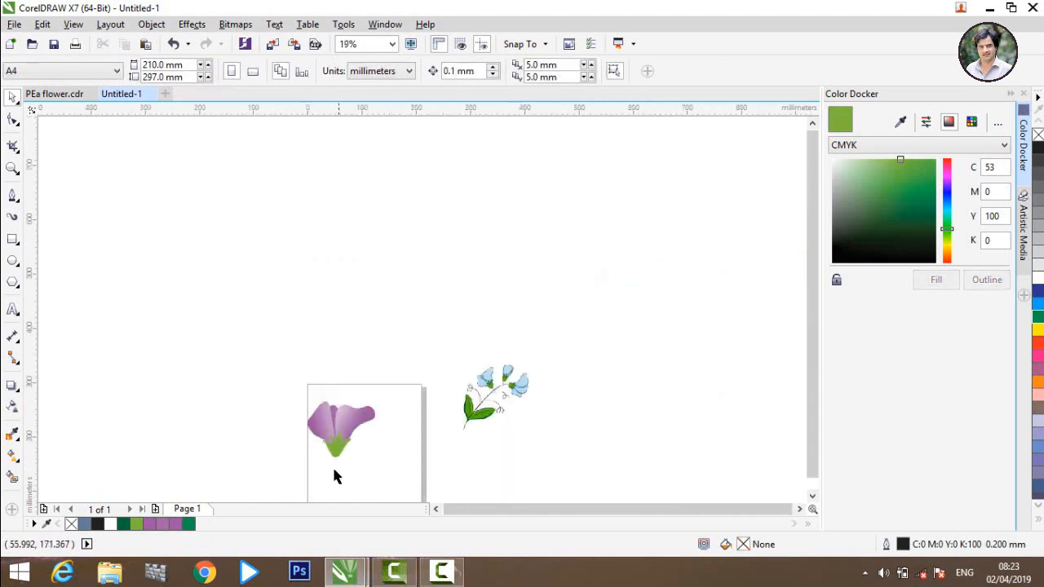
scroll(334, 471, up, 5)
scroll(343, 469, down, 2)
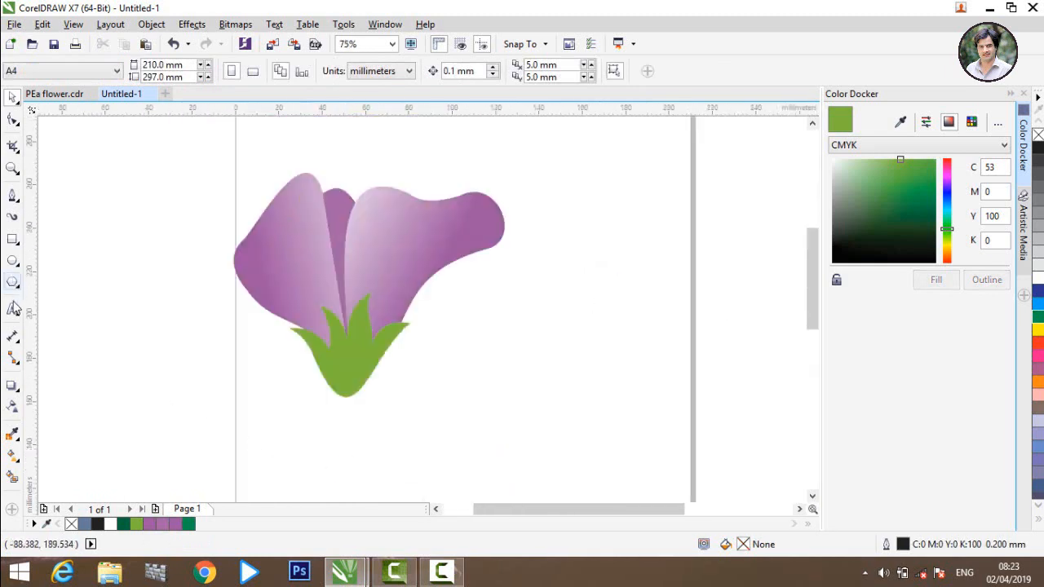
click(12, 310)
click(324, 440)
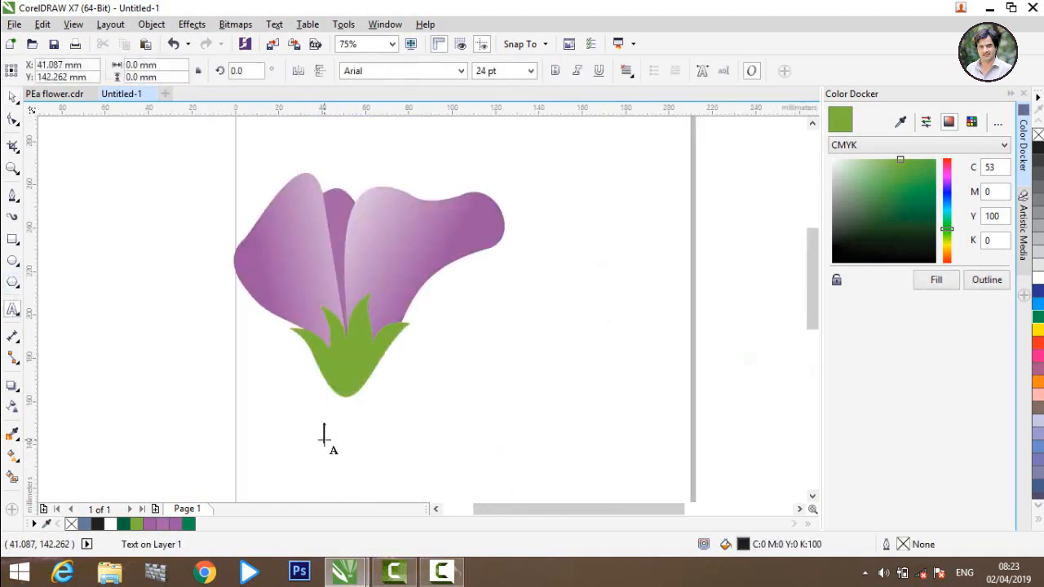
text(PEA)
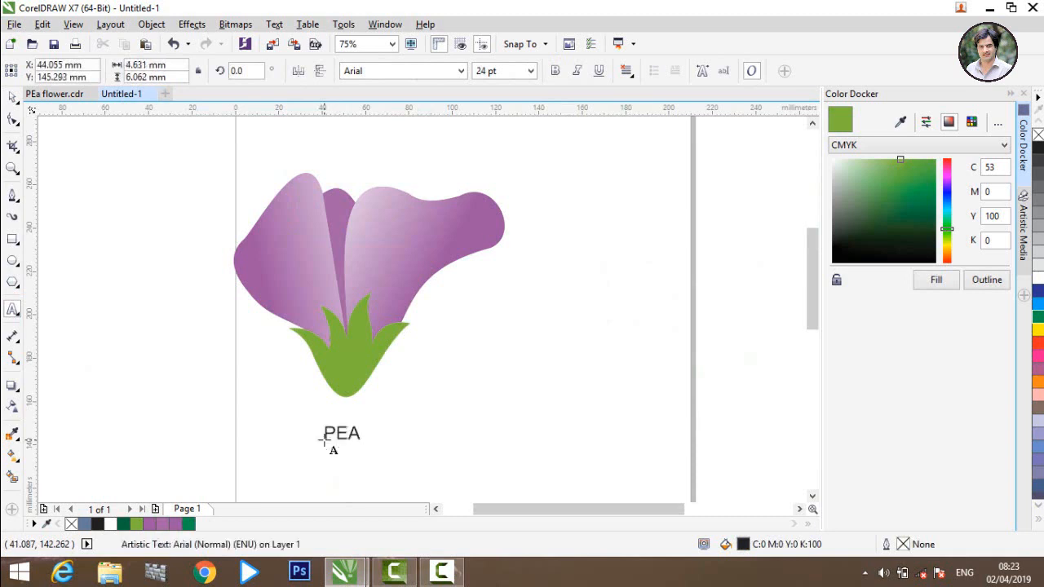
text( FLOWER)
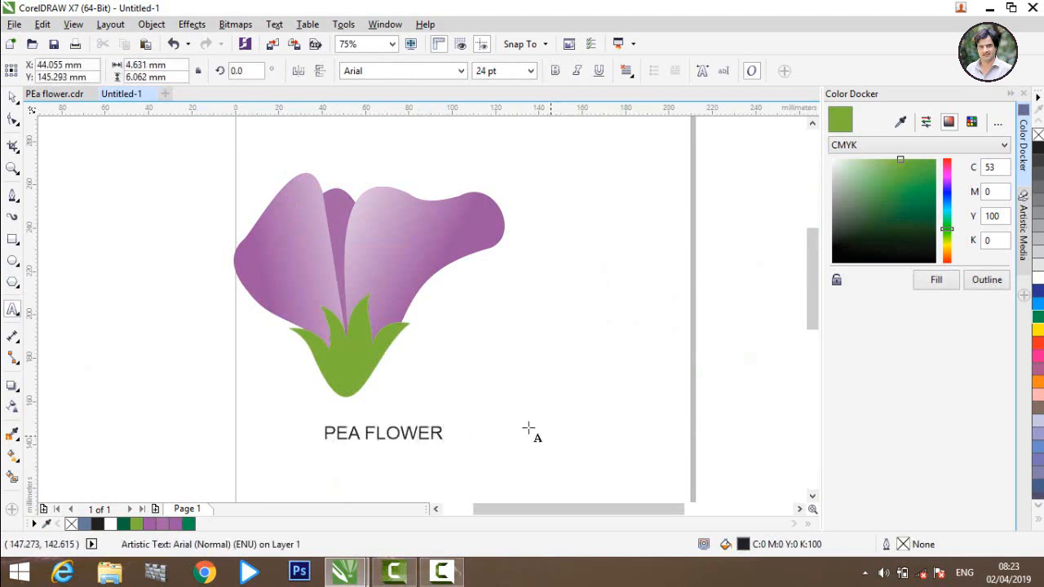
key(Escape)
drag(446, 433, 310, 426)
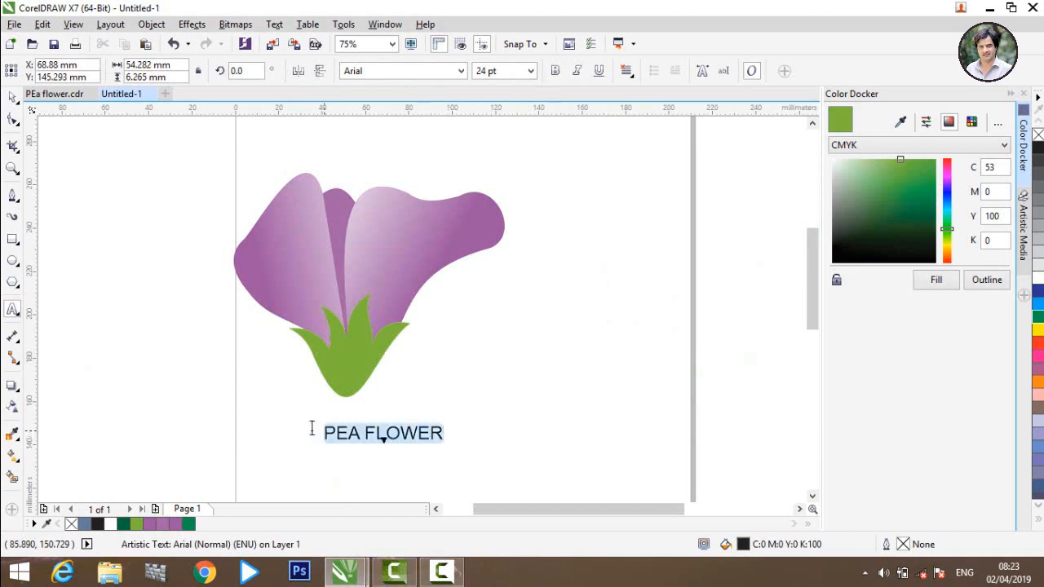
drag(384, 430, 154, 309)
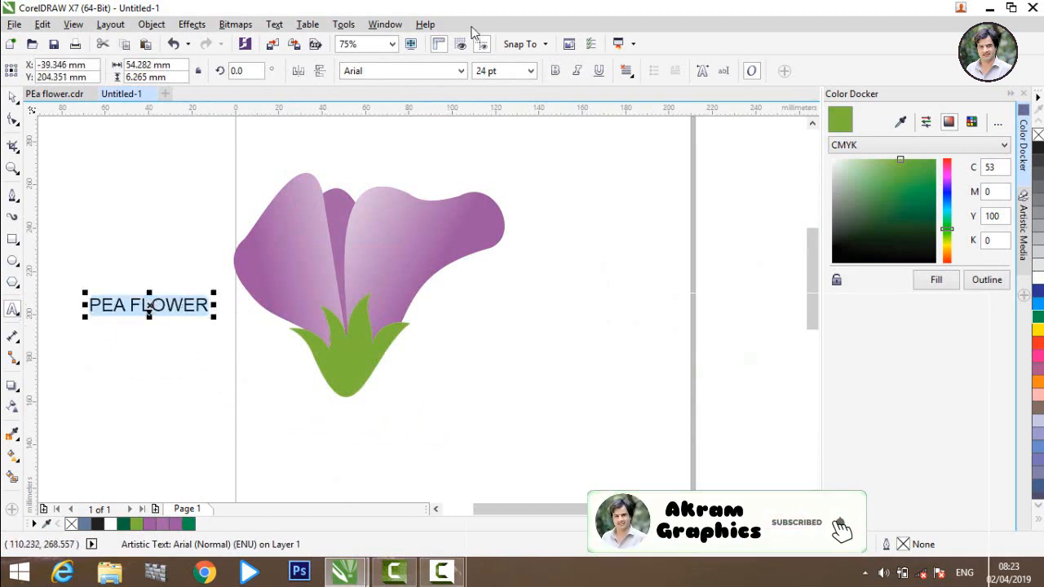
Step: Set the PEA FLOWER label in Bauhaus 93 and place it directly below the calyx, enlarged to about 42 pt
click(462, 72)
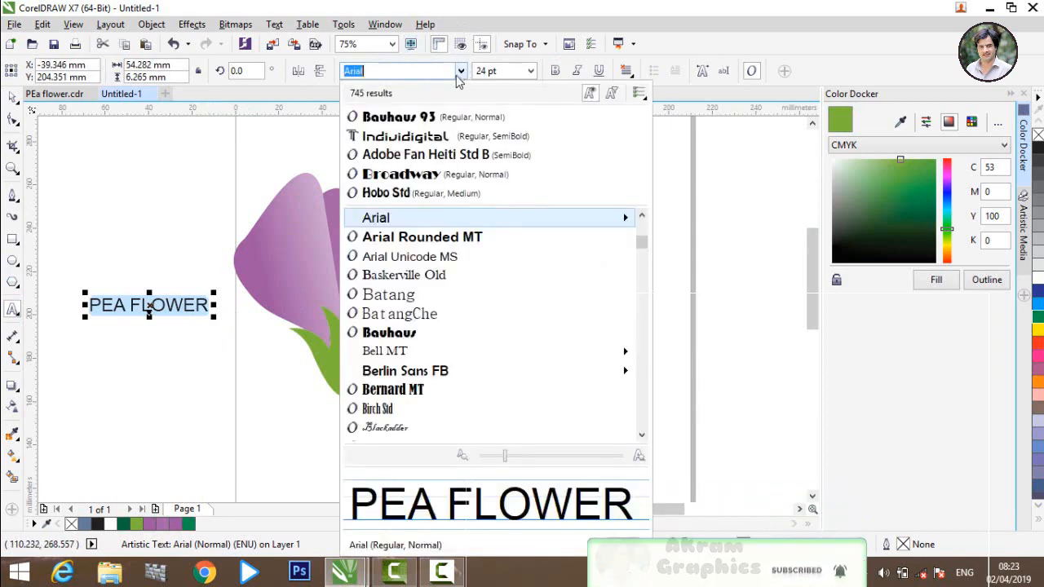
click(433, 119)
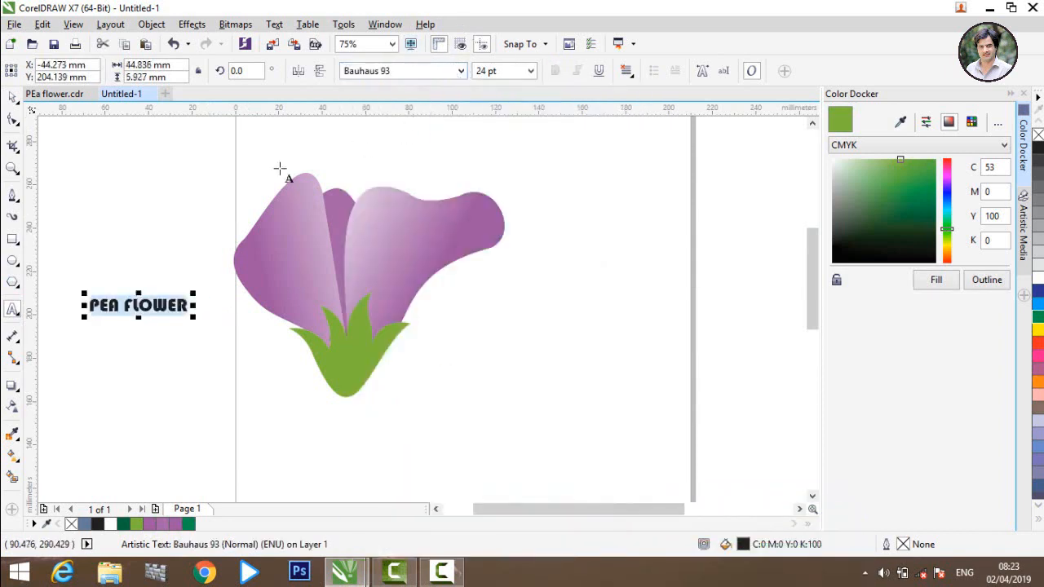
click(11, 99)
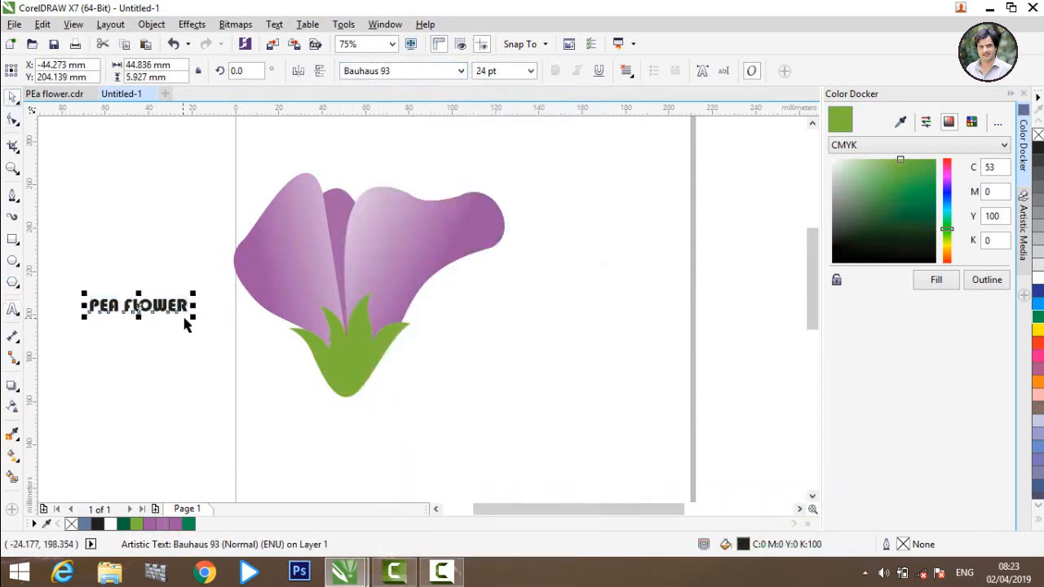
drag(193, 317, 357, 418)
click(332, 425)
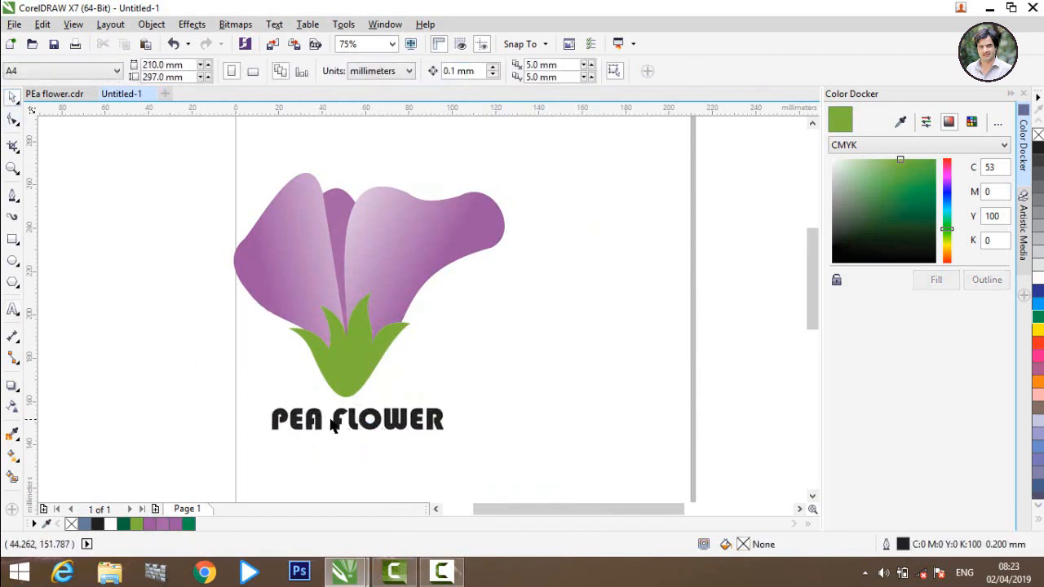
Step: Fill the word PEA in the label with the calyx green C53 M0 Y100 K0
double_click(308, 425)
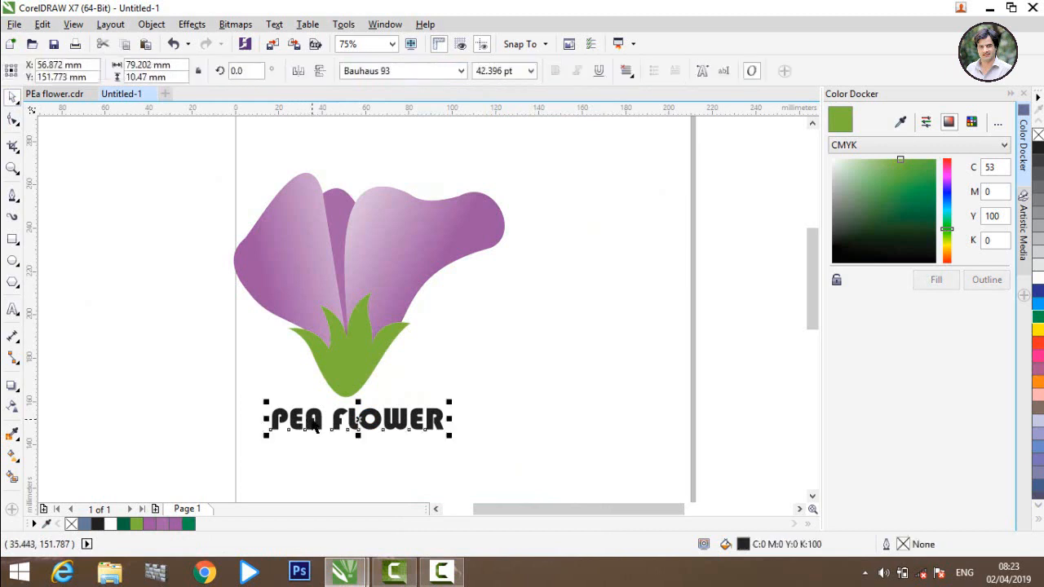
drag(333, 421, 259, 417)
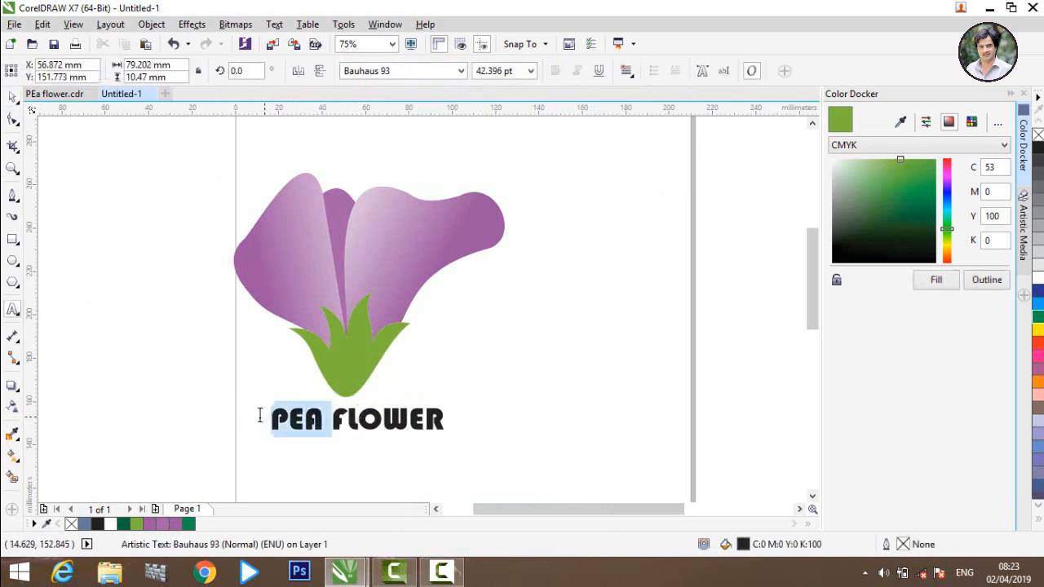
click(928, 285)
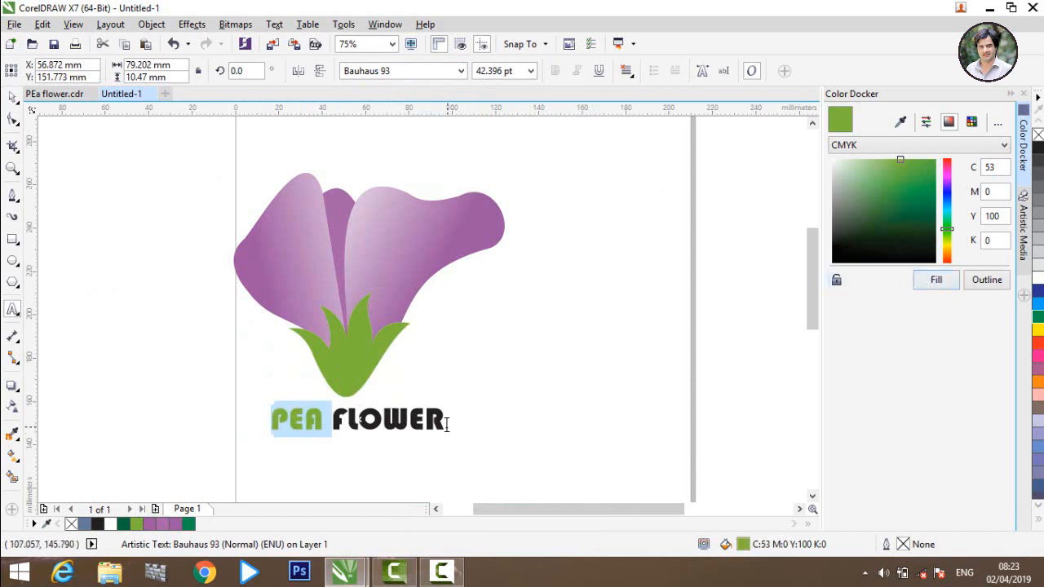
Step: Fill the word FLOWER with purple C46 M84 Y0 K0 sampled from the right petal, and deselect the label
drag(448, 424, 335, 422)
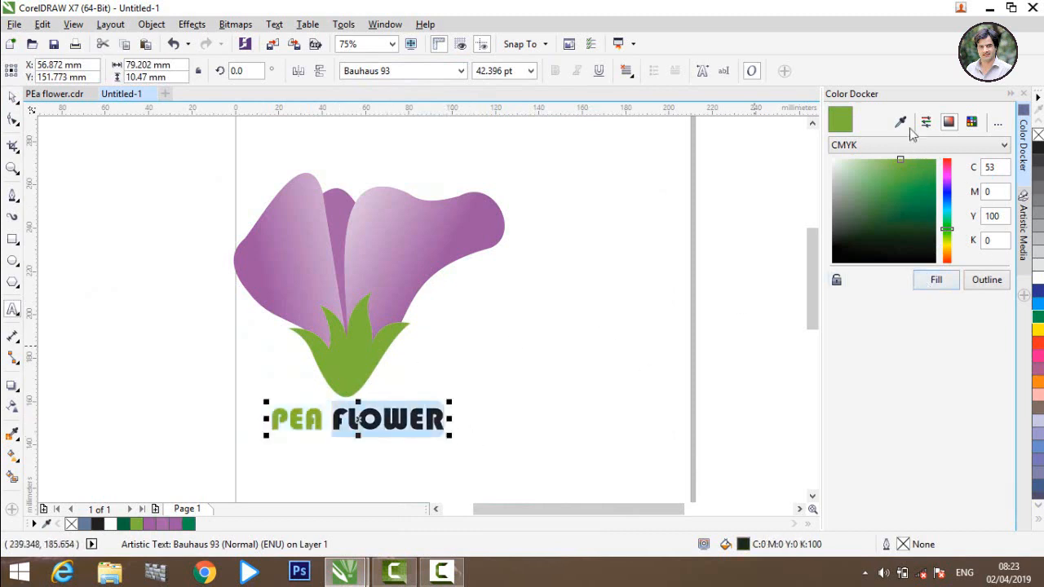
click(486, 200)
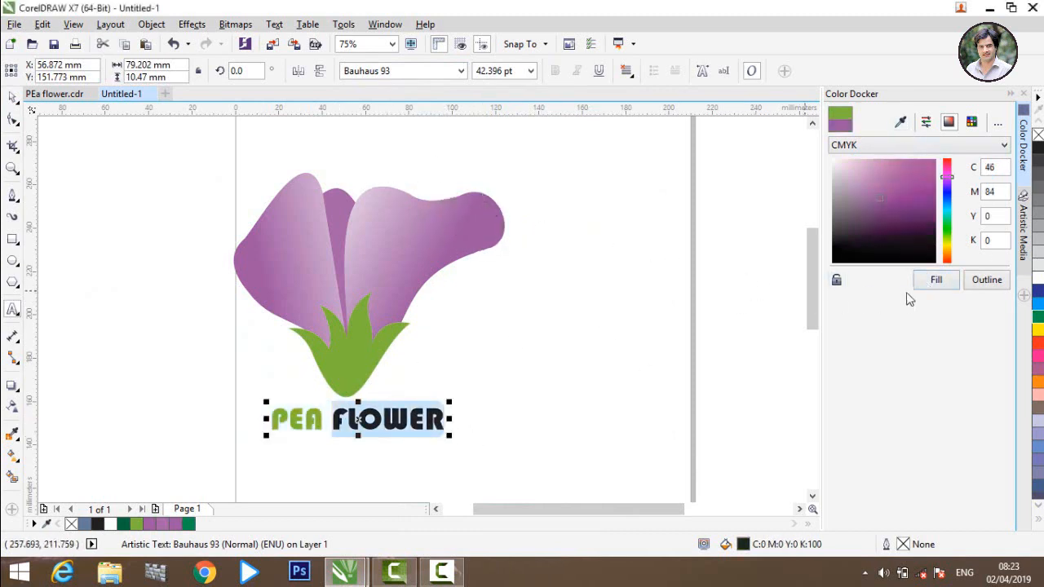
click(903, 123)
click(935, 279)
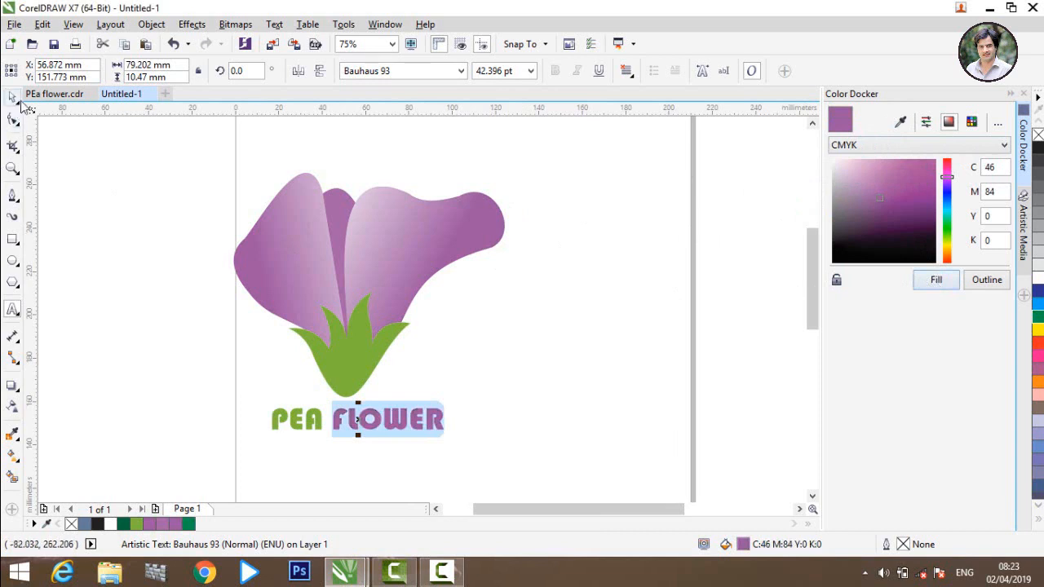
click(14, 98)
click(118, 217)
Step: Group the flower drawing with its label and move the group toward the horizontal middle of the page
scroll(221, 239, down, 1)
drag(363, 202, 475, 494)
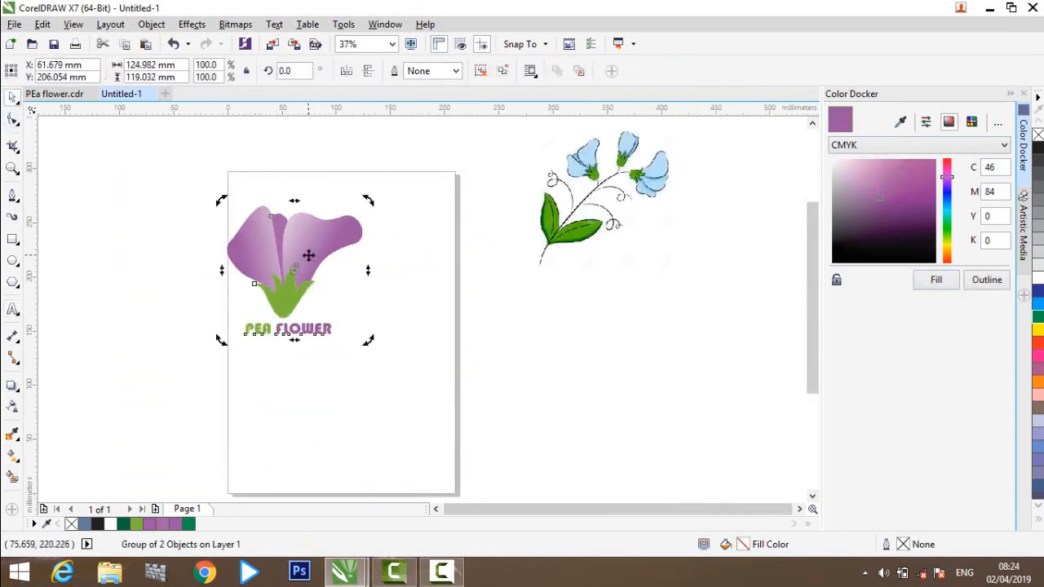
drag(308, 255, 338, 268)
click(428, 313)
scroll(341, 306, up, 1)
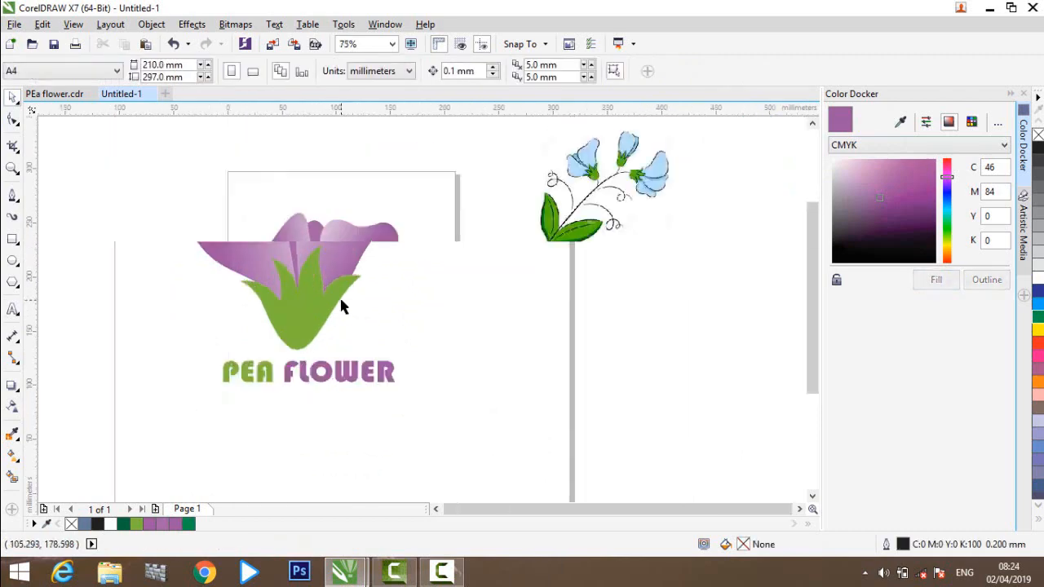